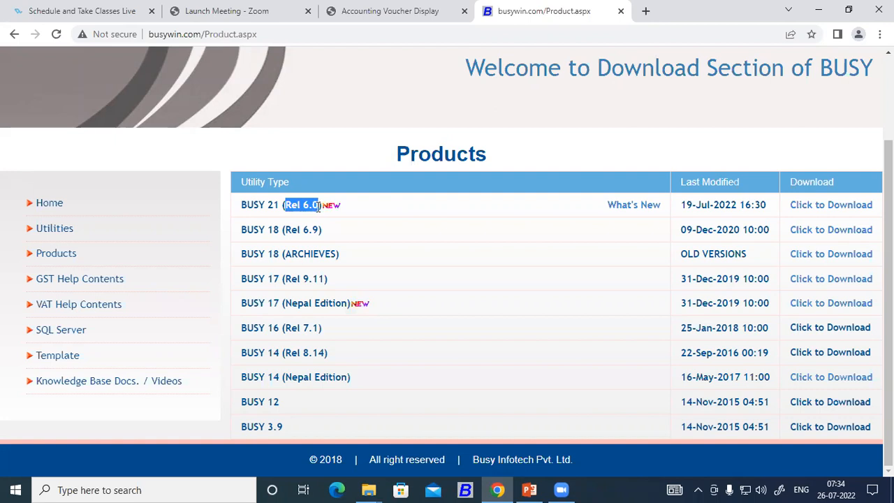
Highlight the BUSY 18 Rel 6.9 release and the BUSY 21 (Rel 6.0) name in the product list
{"action": "double_click", "coordinate": [273, 229]}
{"action": "left_click_drag", "start_coordinate": [291, 229], "coordinate": [323, 230]}
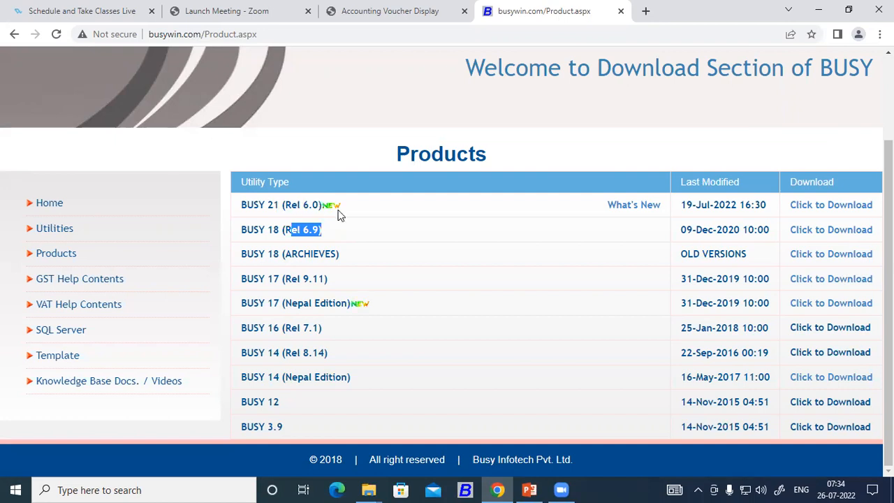
{"action": "left_click", "coordinate": [396, 212]}
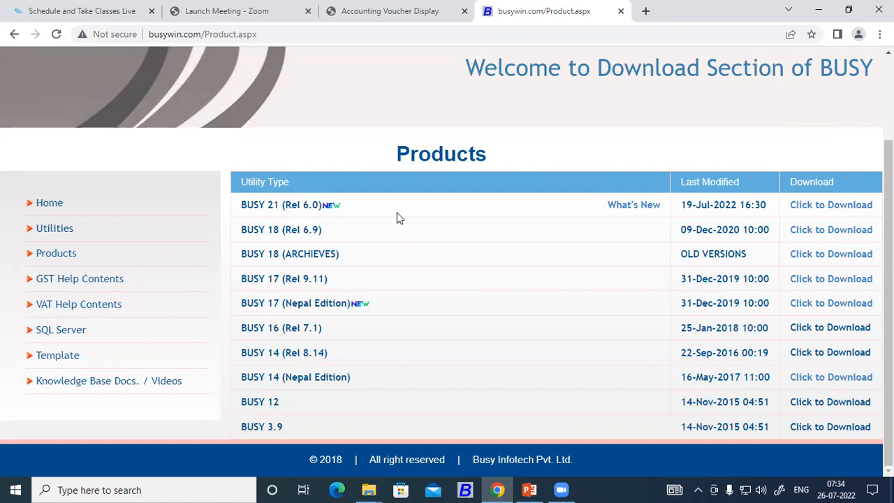
{"action": "left_click_drag", "start_coordinate": [241, 205], "coordinate": [334, 207]}
{"action": "left_click", "coordinate": [353, 205]}
Check the BUSY 21 (Rel 6.0) name and date, download its setup, and bring up Run
{"action": "left_click_drag", "start_coordinate": [282, 303], "coordinate": [372, 308]}
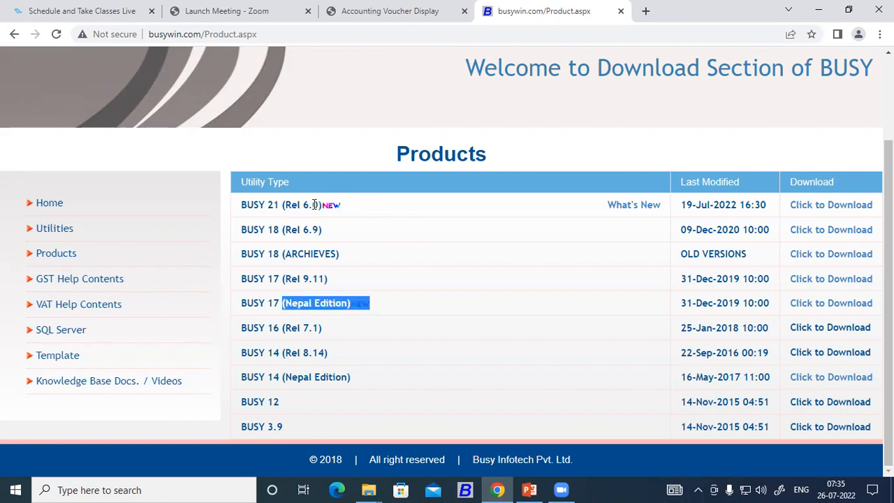
{"action": "left_click_drag", "start_coordinate": [247, 204], "coordinate": [348, 209]}
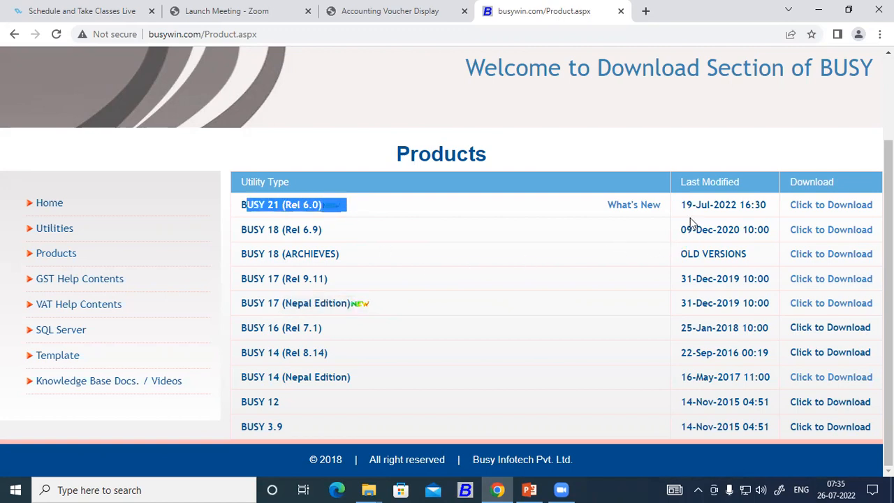
{"action": "left_click_drag", "start_coordinate": [679, 205], "coordinate": [773, 206]}
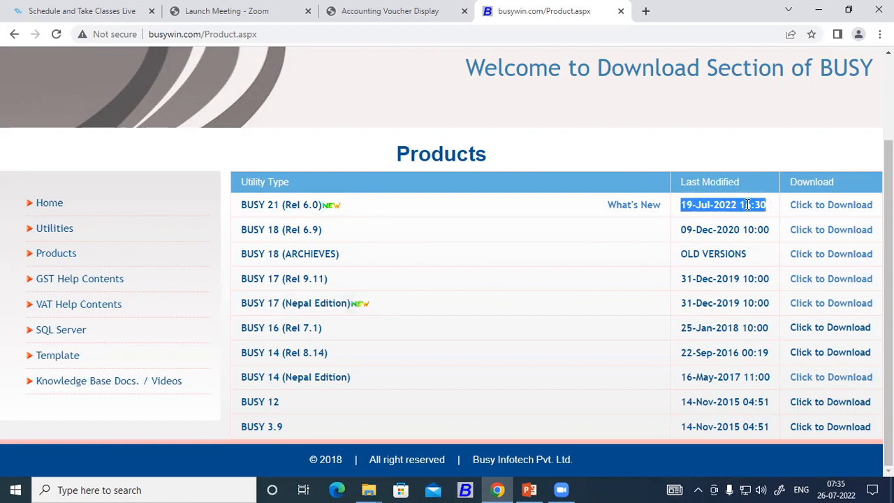
{"action": "left_click", "coordinate": [838, 209]}
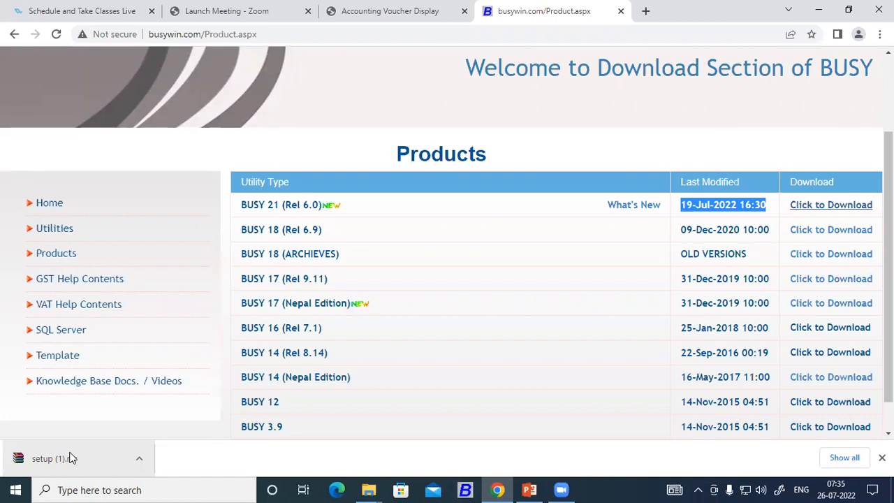
{"action": "key", "text": "super+r"}
Launch Word as winword from the Run box and create a blank document
{"action": "type", "text": "win"}
{"action": "key", "text": "Down"}
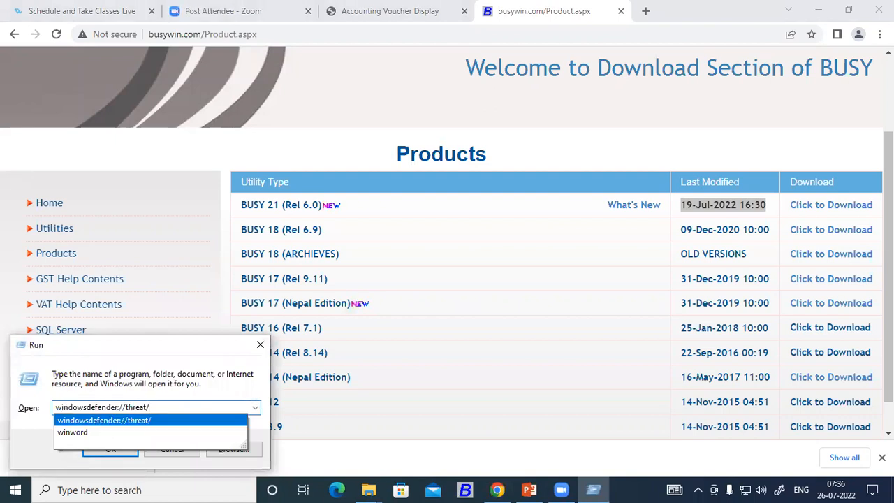
{"action": "key", "text": "Down"}
{"action": "key", "text": "Return"}
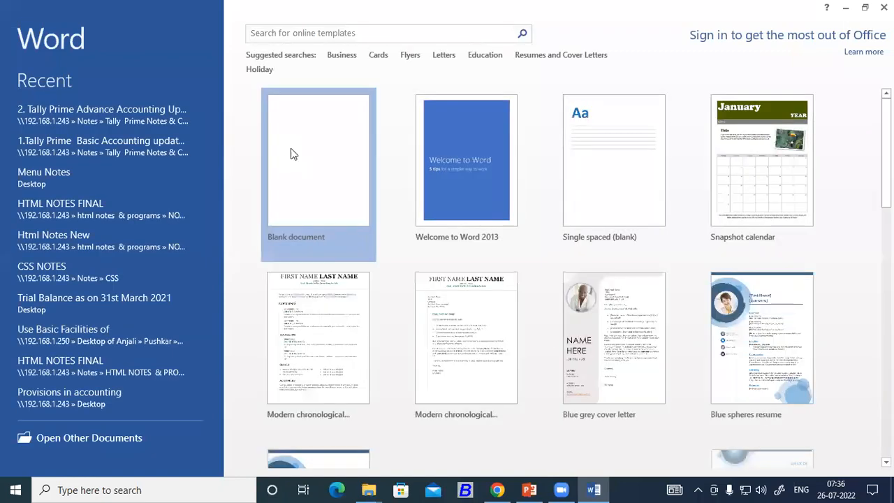
{"action": "left_click", "coordinate": [290, 148]}
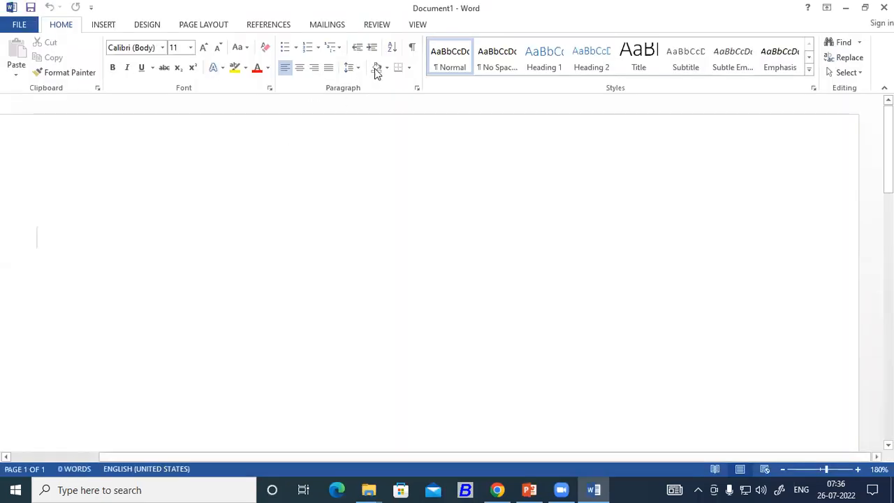
Ink three stacked bars, the letters A and B, and curved arrows from the bars to B
{"action": "left_click", "coordinate": [377, 25]}
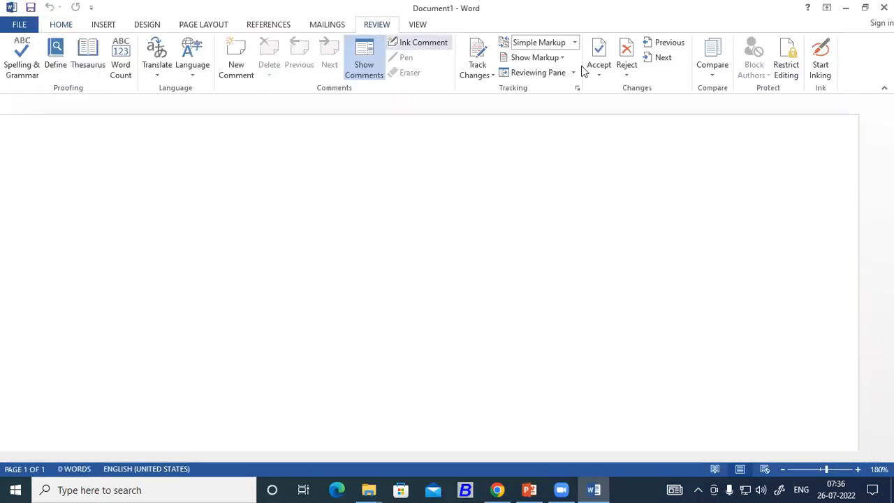
{"action": "left_click", "coordinate": [820, 70]}
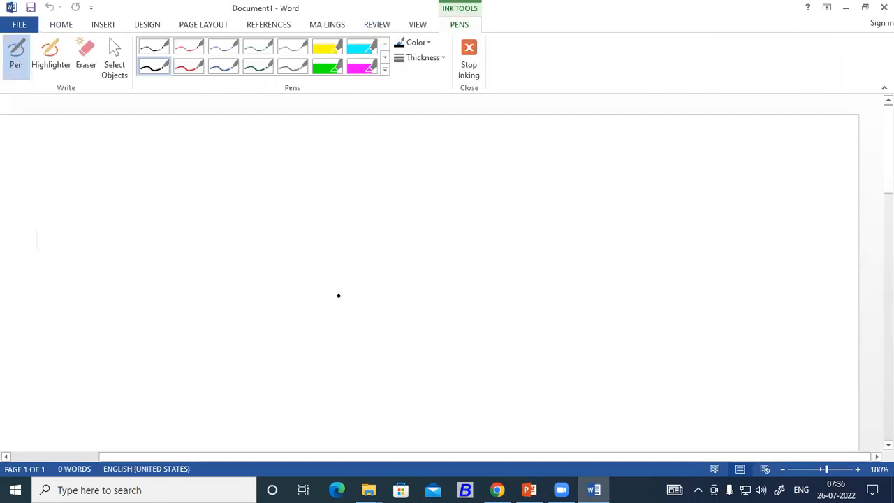
{"action": "mouse_move", "coordinate": [101, 234]}
{"action": "left_mouse_down"}
{"action": "mouse_move", "coordinate": [116, 207]}
{"action": "mouse_move", "coordinate": [199, 216]}
{"action": "mouse_move", "coordinate": [96, 237]}
{"action": "mouse_move", "coordinate": [100, 268]}
{"action": "mouse_move", "coordinate": [197, 247]}
{"action": "mouse_move", "coordinate": [205, 262]}
{"action": "mouse_move", "coordinate": [97, 269]}
{"action": "left_mouse_up"}
{"action": "mouse_move", "coordinate": [99, 304]}
{"action": "left_mouse_down"}
{"action": "mouse_move", "coordinate": [198, 299]}
{"action": "mouse_move", "coordinate": [207, 321]}
{"action": "mouse_move", "coordinate": [107, 322]}
{"action": "mouse_move", "coordinate": [94, 313]}
{"action": "left_mouse_up"}
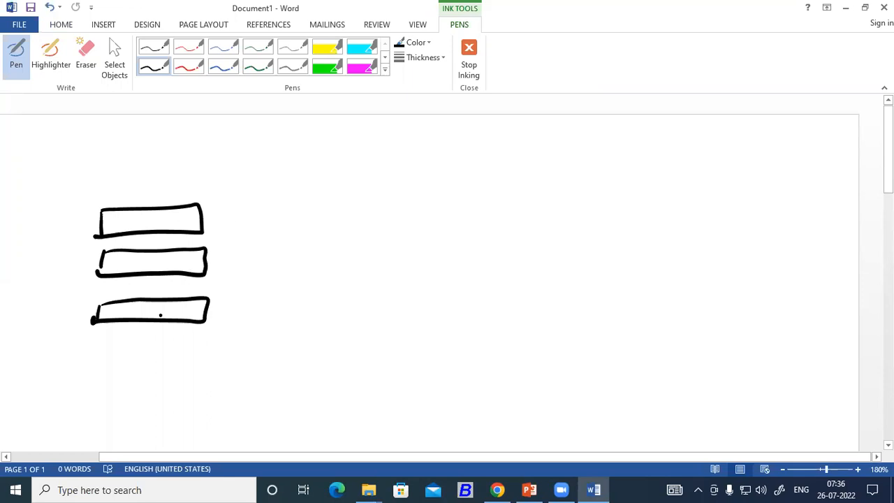
{"action": "mouse_move", "coordinate": [136, 355]}
{"action": "left_mouse_down"}
{"action": "mouse_move", "coordinate": [130, 370]}
{"action": "mouse_move", "coordinate": [146, 371]}
{"action": "left_mouse_up"}
{"action": "mouse_move", "coordinate": [481, 345]}
{"action": "left_mouse_down"}
{"action": "mouse_move", "coordinate": [489, 356]}
{"action": "mouse_move", "coordinate": [477, 368]}
{"action": "left_mouse_up"}
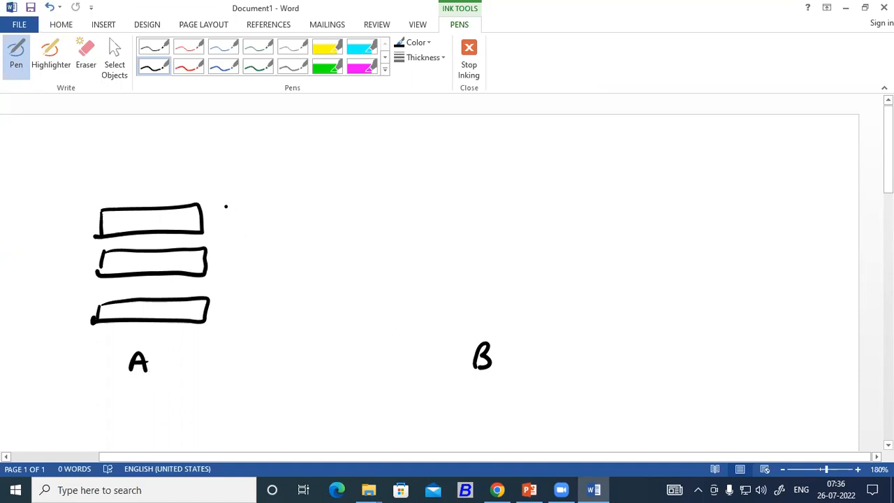
{"action": "mouse_move", "coordinate": [193, 202]}
{"action": "left_mouse_down"}
{"action": "mouse_move", "coordinate": [338, 181]}
{"action": "mouse_move", "coordinate": [427, 251]}
{"action": "mouse_move", "coordinate": [461, 321]}
{"action": "left_mouse_up"}
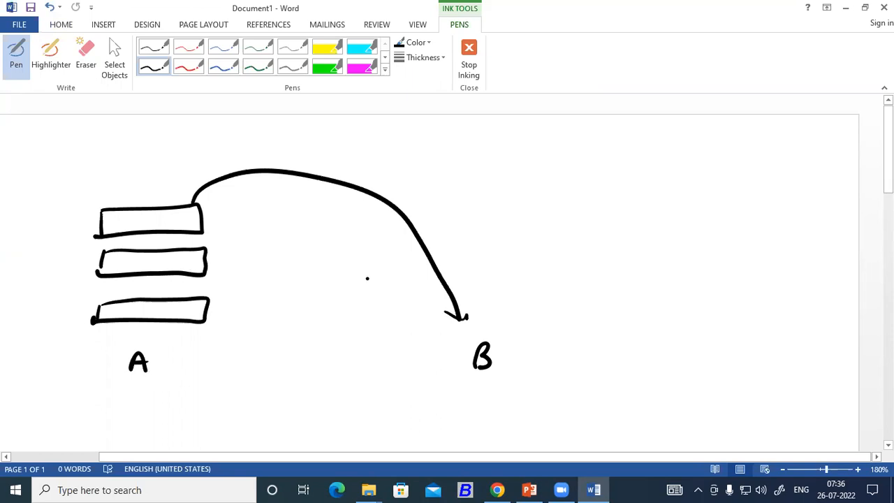
{"action": "mouse_move", "coordinate": [213, 249]}
{"action": "left_mouse_down"}
{"action": "mouse_move", "coordinate": [271, 236]}
{"action": "mouse_move", "coordinate": [435, 296]}
{"action": "mouse_move", "coordinate": [457, 317]}
{"action": "left_mouse_up"}
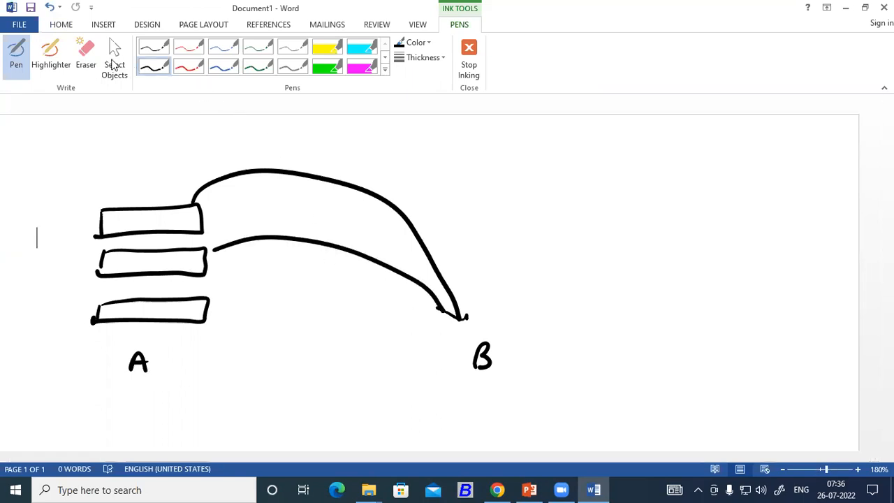
Erase the two curved arrows leading to B and return to the pen
{"action": "left_click", "coordinate": [86, 56]}
{"action": "left_click", "coordinate": [293, 239]}
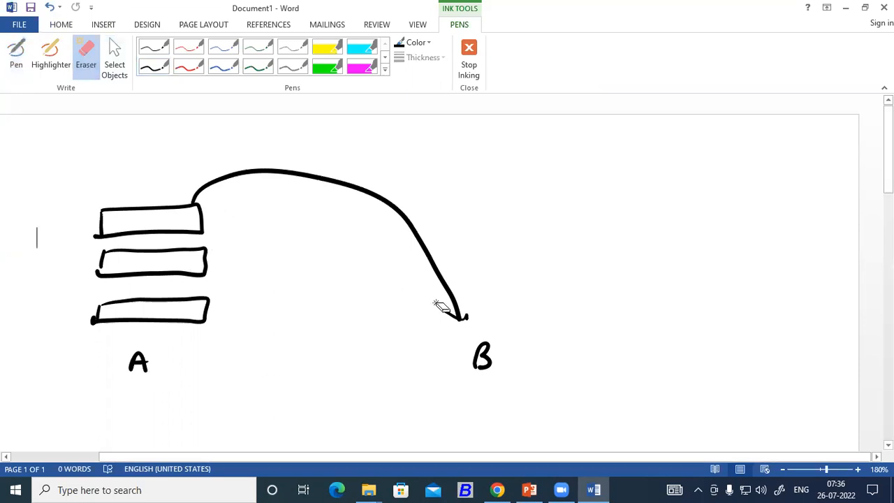
{"action": "left_click", "coordinate": [467, 316]}
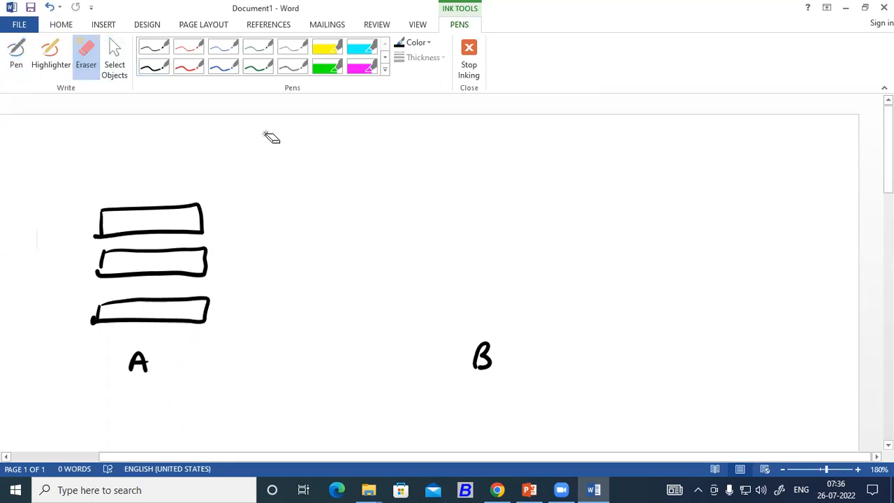
{"action": "left_click", "coordinate": [16, 55]}
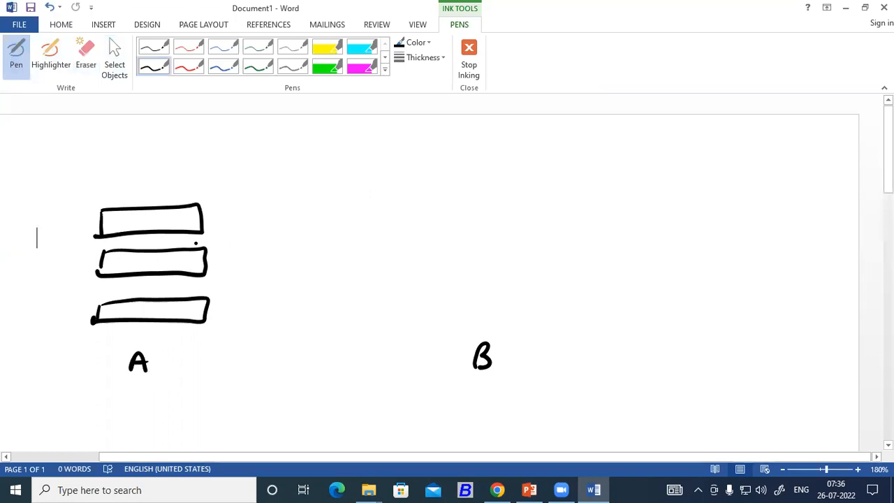
Draw a loop around the bars, a cloud linked from them, and a line from the cloud to B
{"action": "mouse_move", "coordinate": [148, 197]}
{"action": "left_mouse_down"}
{"action": "mouse_move", "coordinate": [129, 318]}
{"action": "mouse_move", "coordinate": [154, 324]}
{"action": "mouse_move", "coordinate": [162, 253]}
{"action": "mouse_move", "coordinate": [150, 195]}
{"action": "mouse_move", "coordinate": [333, 200]}
{"action": "mouse_move", "coordinate": [411, 250]}
{"action": "mouse_move", "coordinate": [453, 299]}
{"action": "mouse_move", "coordinate": [438, 304]}
{"action": "left_mouse_up"}
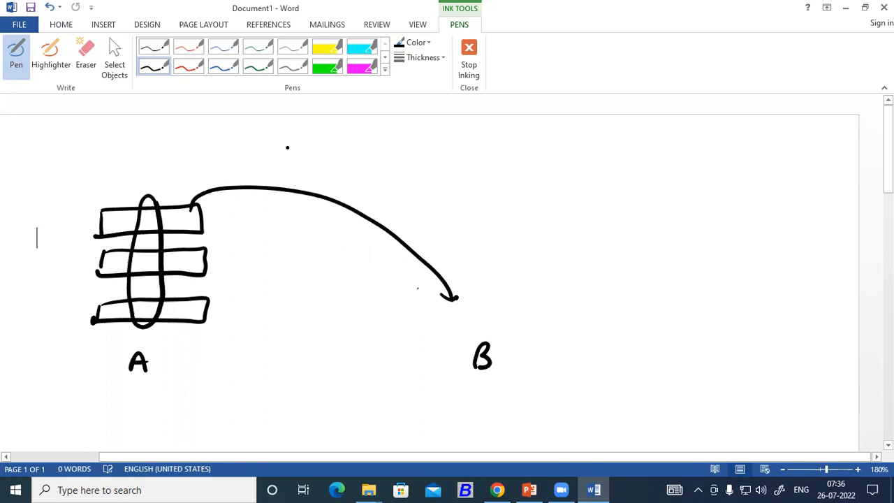
{"action": "mouse_move", "coordinate": [486, 195]}
{"action": "left_mouse_down"}
{"action": "mouse_move", "coordinate": [512, 158]}
{"action": "mouse_move", "coordinate": [559, 170]}
{"action": "mouse_move", "coordinate": [555, 212]}
{"action": "mouse_move", "coordinate": [512, 210]}
{"action": "mouse_move", "coordinate": [485, 188]}
{"action": "left_mouse_up"}
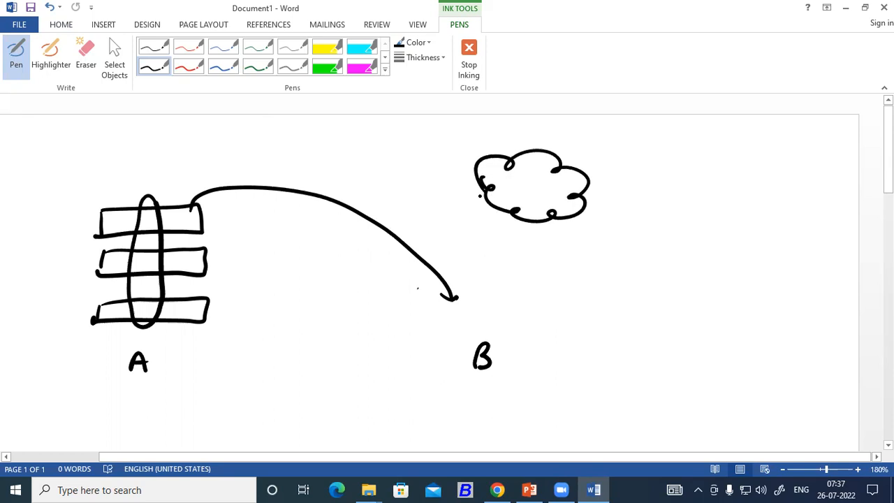
{"action": "left_click_drag", "start_coordinate": [465, 200], "coordinate": [504, 197]}
{"action": "mouse_move", "coordinate": [155, 206]}
{"action": "left_mouse_down"}
{"action": "mouse_move", "coordinate": [141, 196]}
{"action": "mouse_move", "coordinate": [132, 269]}
{"action": "left_mouse_up"}
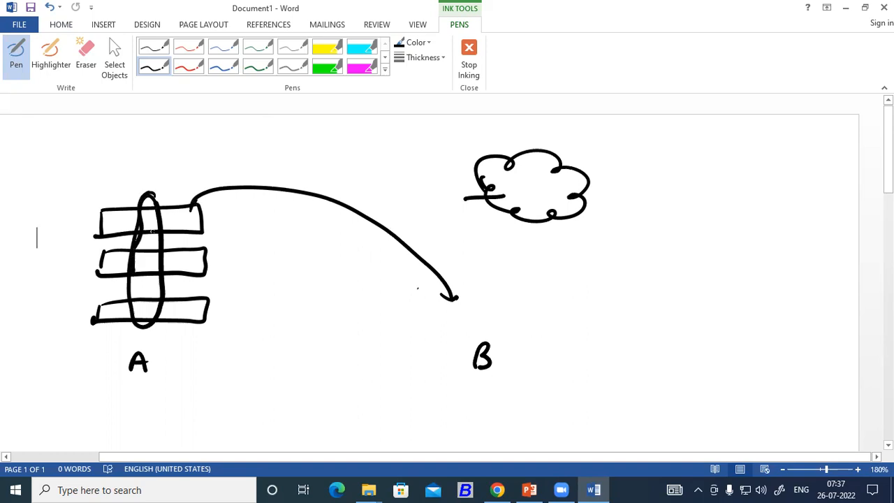
{"action": "mouse_move", "coordinate": [148, 194]}
{"action": "left_mouse_down"}
{"action": "mouse_move", "coordinate": [307, 157]}
{"action": "mouse_move", "coordinate": [492, 187]}
{"action": "mouse_move", "coordinate": [478, 170]}
{"action": "mouse_move", "coordinate": [496, 185]}
{"action": "left_mouse_up"}
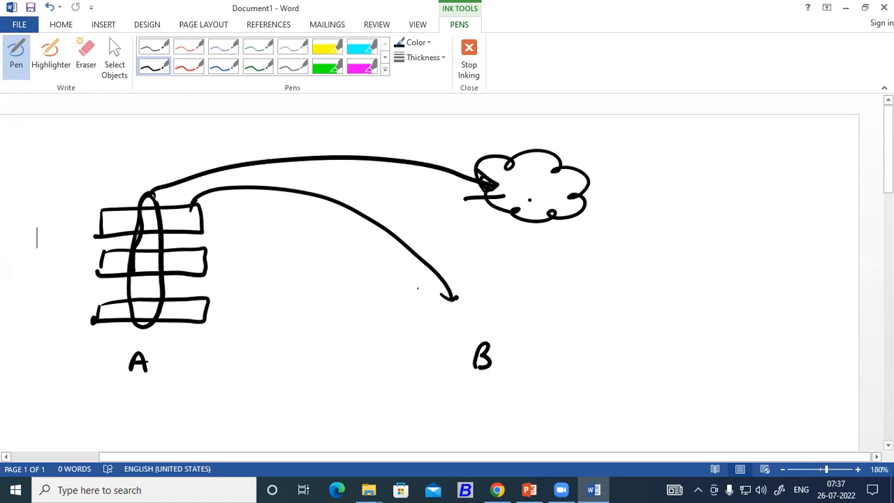
{"action": "mouse_move", "coordinate": [528, 187]}
{"action": "left_mouse_down"}
{"action": "mouse_move", "coordinate": [533, 227]}
{"action": "mouse_move", "coordinate": [500, 345]}
{"action": "mouse_move", "coordinate": [464, 313]}
{"action": "mouse_move", "coordinate": [526, 333]}
{"action": "mouse_move", "coordinate": [497, 303]}
{"action": "mouse_move", "coordinate": [579, 318]}
{"action": "mouse_move", "coordinate": [595, 307]}
{"action": "mouse_move", "coordinate": [688, 304]}
{"action": "left_mouse_up"}
Handwrite winrar, winzip and a third entry beside B, underlining them
{"action": "left_click", "coordinate": [599, 315]}
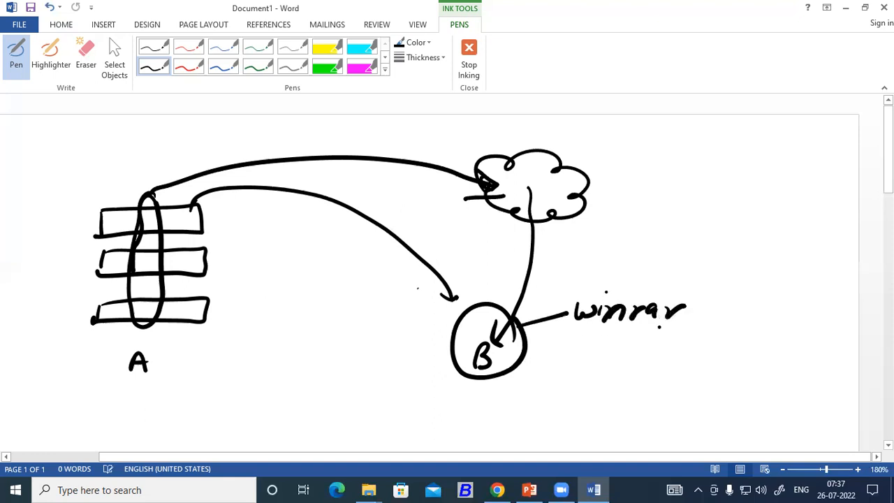
{"action": "left_click_drag", "start_coordinate": [567, 337], "coordinate": [663, 325]}
{"action": "mouse_move", "coordinate": [562, 353]}
{"action": "left_mouse_down"}
{"action": "mouse_move", "coordinate": [574, 366]}
{"action": "mouse_move", "coordinate": [588, 355]}
{"action": "left_mouse_up"}
{"action": "mouse_move", "coordinate": [594, 356]}
{"action": "left_mouse_down"}
{"action": "mouse_move", "coordinate": [595, 366]}
{"action": "mouse_move", "coordinate": [613, 357]}
{"action": "mouse_move", "coordinate": [653, 378]}
{"action": "left_mouse_up"}
{"action": "left_click", "coordinate": [659, 341]}
{"action": "left_click_drag", "start_coordinate": [653, 358], "coordinate": [672, 364]}
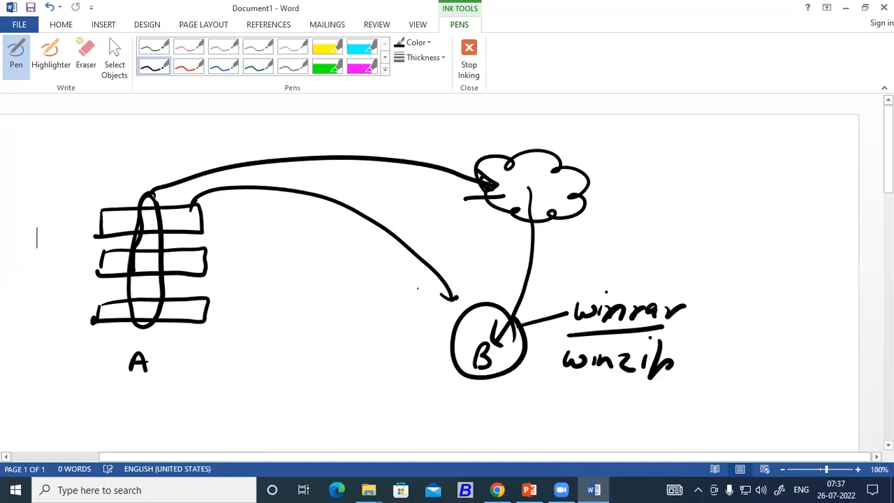
{"action": "mouse_move", "coordinate": [565, 393]}
{"action": "left_mouse_down"}
{"action": "mouse_move", "coordinate": [585, 391]}
{"action": "mouse_move", "coordinate": [581, 412]}
{"action": "mouse_move", "coordinate": [615, 391]}
{"action": "mouse_move", "coordinate": [623, 405]}
{"action": "left_mouse_up"}
{"action": "mouse_move", "coordinate": [560, 426]}
{"action": "left_mouse_down"}
{"action": "mouse_move", "coordinate": [615, 420]}
{"action": "mouse_move", "coordinate": [601, 431]}
{"action": "left_mouse_up"}
Draw a bracket linking the handwritten list to circled B, then return to Chrome
{"action": "mouse_move", "coordinate": [568, 313]}
{"action": "left_mouse_down"}
{"action": "mouse_move", "coordinate": [545, 349]}
{"action": "mouse_move", "coordinate": [530, 429]}
{"action": "left_mouse_up"}
{"action": "left_click", "coordinate": [517, 423]}
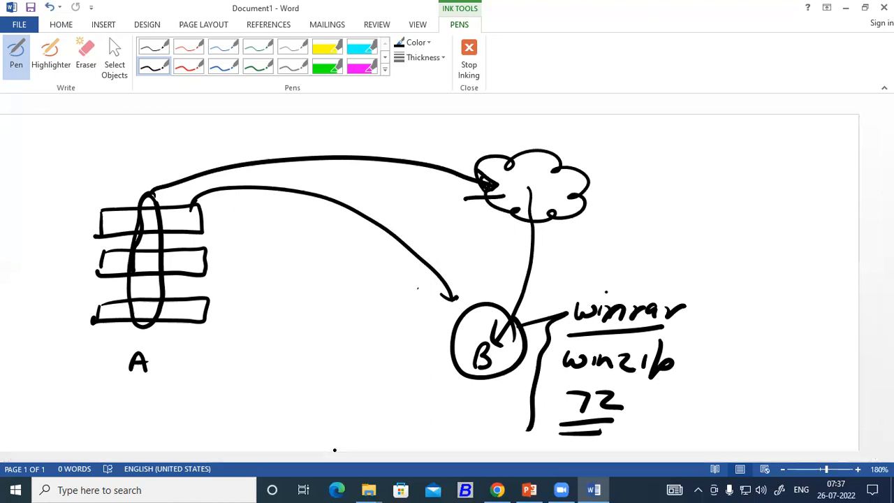
{"action": "left_click", "coordinate": [496, 490]}
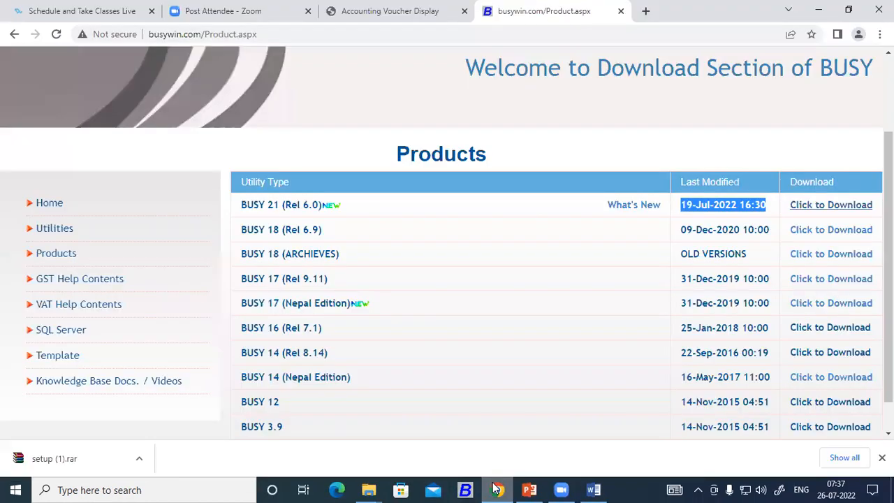
Search 'winrar download' in a new tab and open win-rar.com's versions table
{"action": "left_click", "coordinate": [644, 12]}
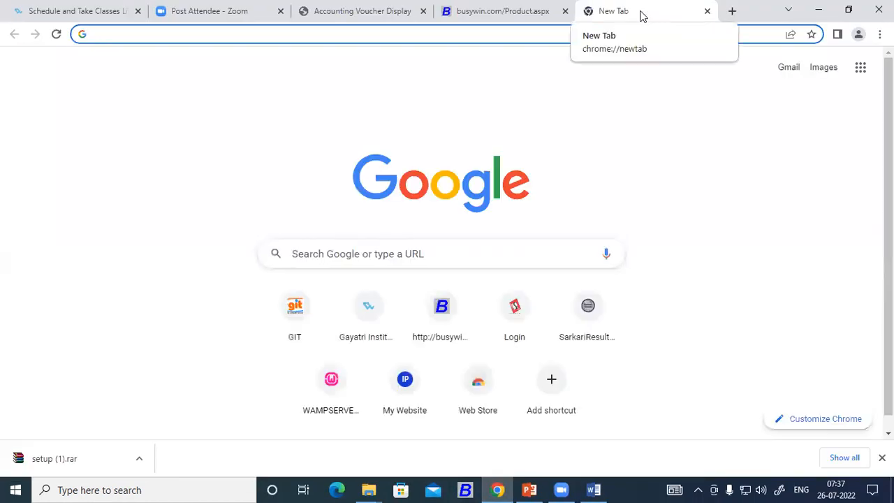
{"action": "type", "text": "win"}
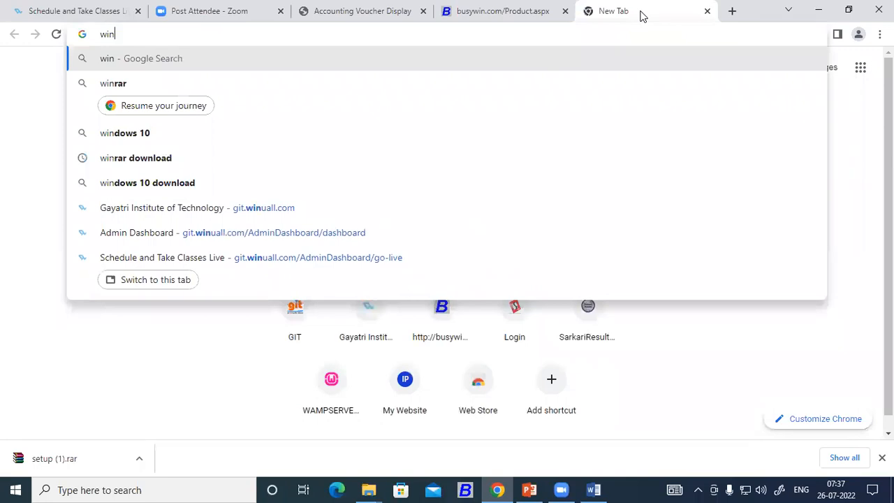
{"action": "type", "text": "rar"}
{"action": "key", "text": "Down"}
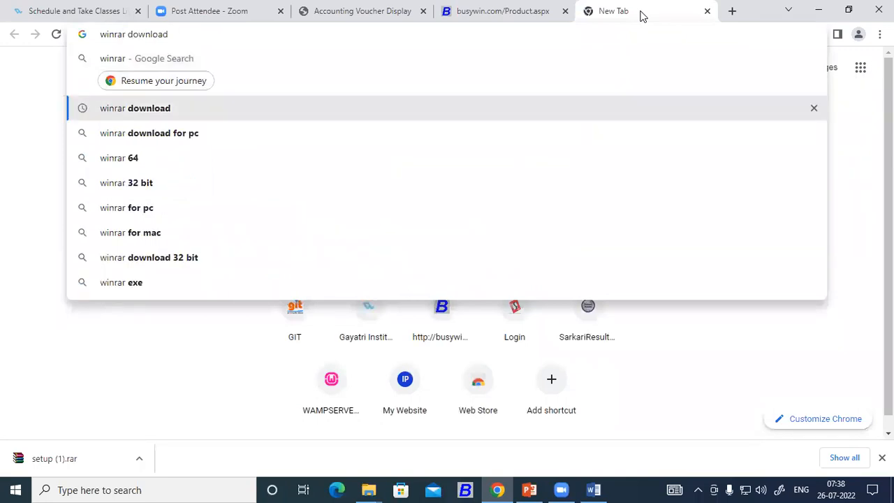
{"action": "key", "text": "Return"}
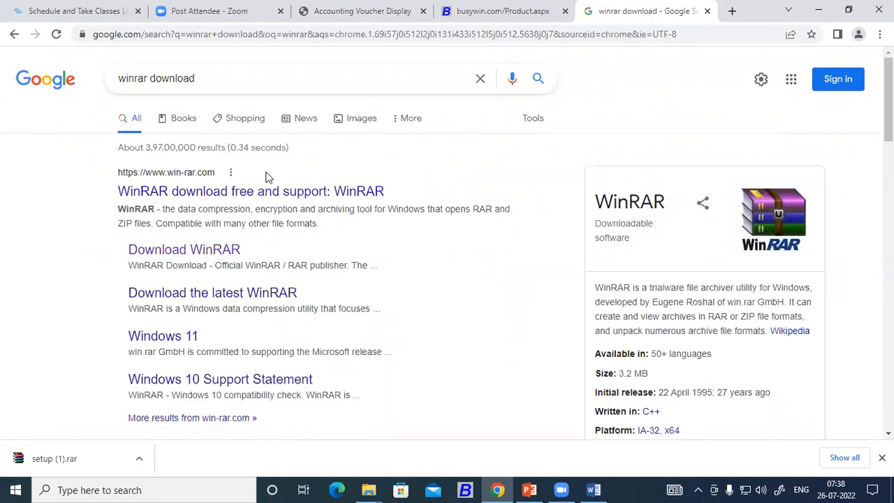
{"action": "scroll", "coordinate": [268, 179], "scroll_direction": "down", "scroll_amount": 1}
{"action": "scroll", "coordinate": [230, 167], "scroll_direction": "down", "scroll_amount": 1}
{"action": "scroll", "coordinate": [189, 146], "scroll_direction": "up", "scroll_amount": 1}
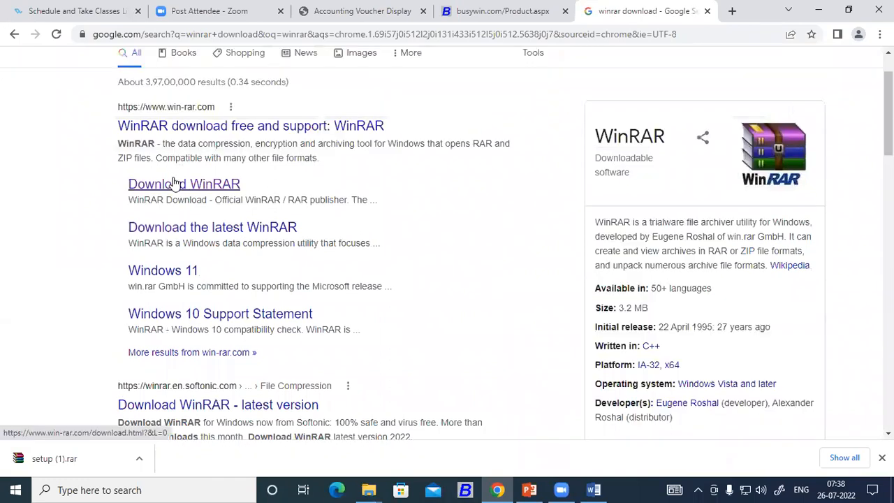
{"action": "left_click", "coordinate": [174, 183]}
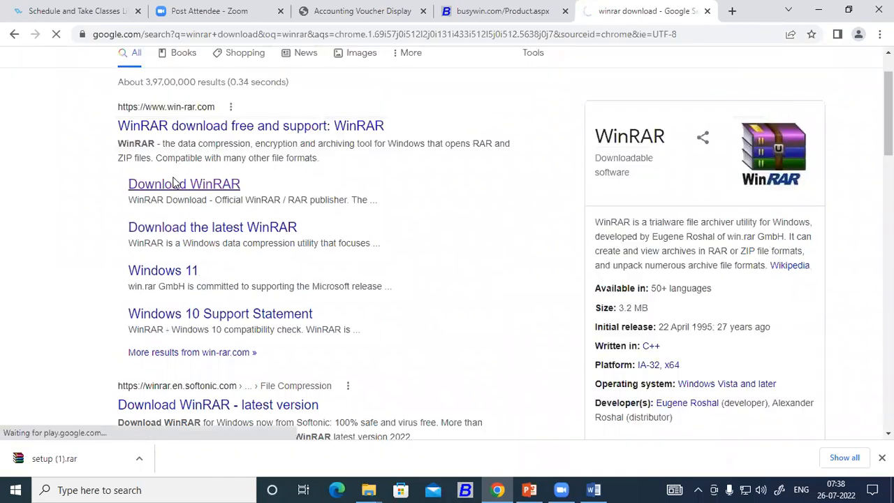
{"action": "scroll", "coordinate": [239, 239], "scroll_direction": "down", "scroll_amount": 4}
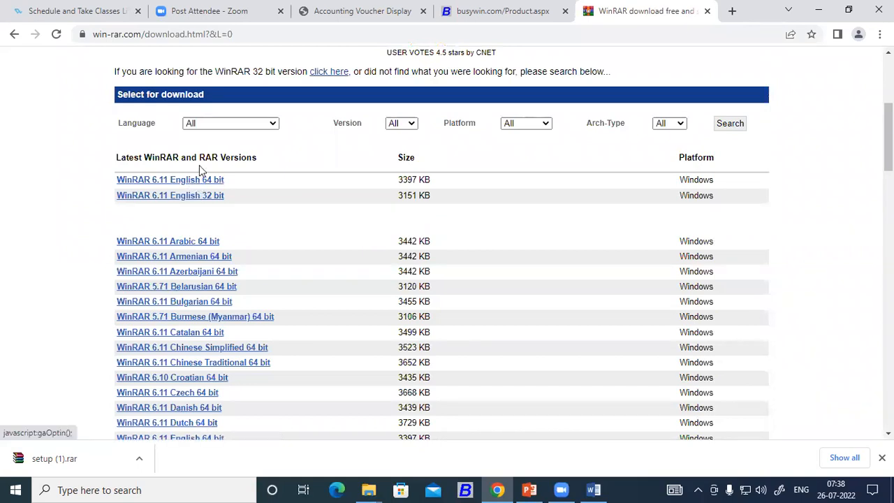
Minimize Chrome, Word, PowerPoint and both folder windows to reveal the desktop
{"action": "left_click", "coordinate": [826, 10]}
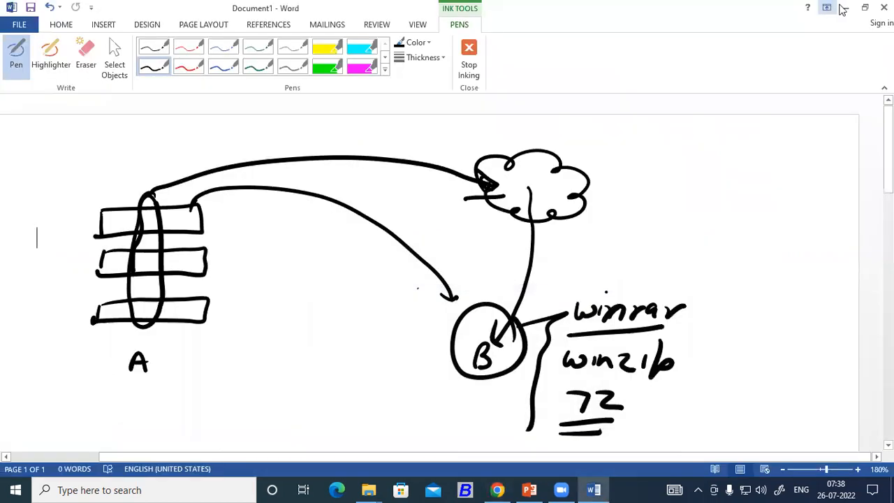
{"action": "left_click", "coordinate": [843, 9]}
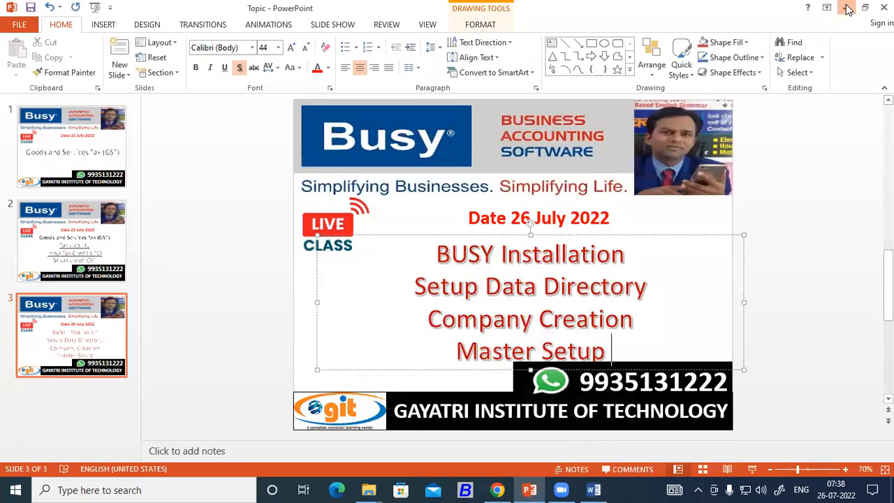
{"action": "left_click", "coordinate": [844, 9]}
{"action": "left_click", "coordinate": [736, 78]}
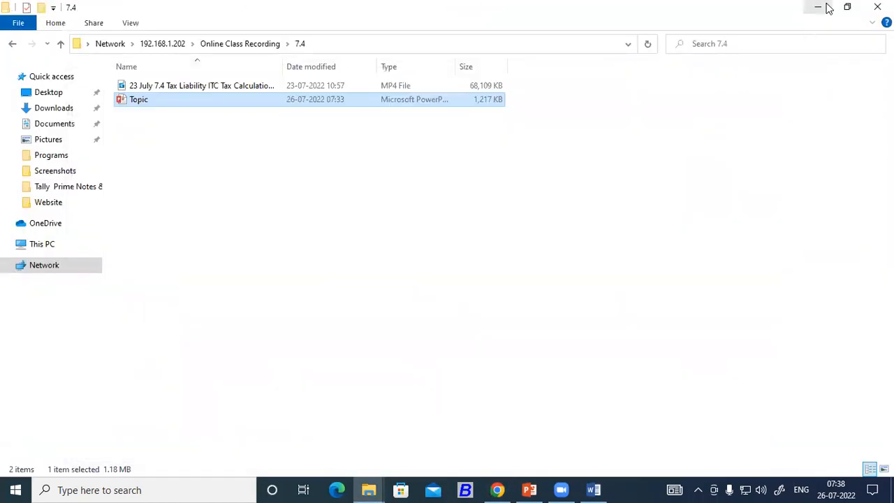
{"action": "left_click", "coordinate": [817, 7]}
Check This PC's properties to confirm a 64-bit operating system, then close Settings
{"action": "right_click", "coordinate": [33, 96]}
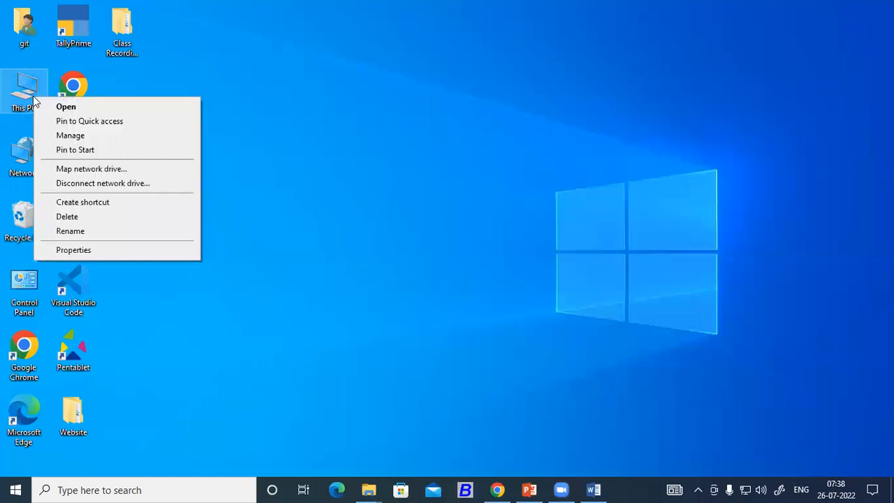
{"action": "right_click", "coordinate": [21, 89]}
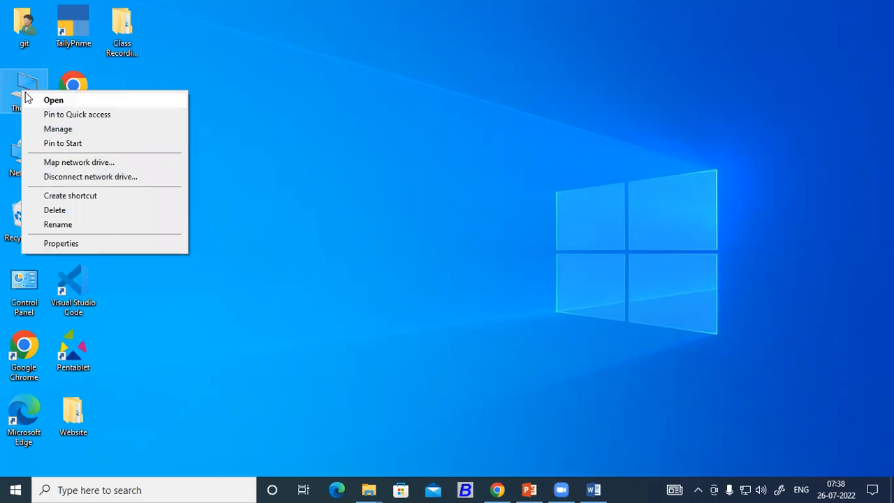
{"action": "left_click", "coordinate": [51, 241]}
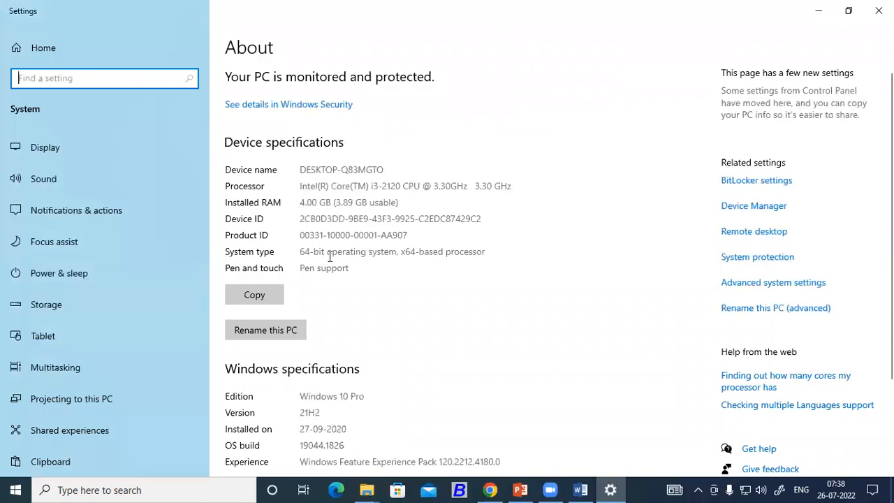
{"action": "left_click", "coordinate": [879, 11]}
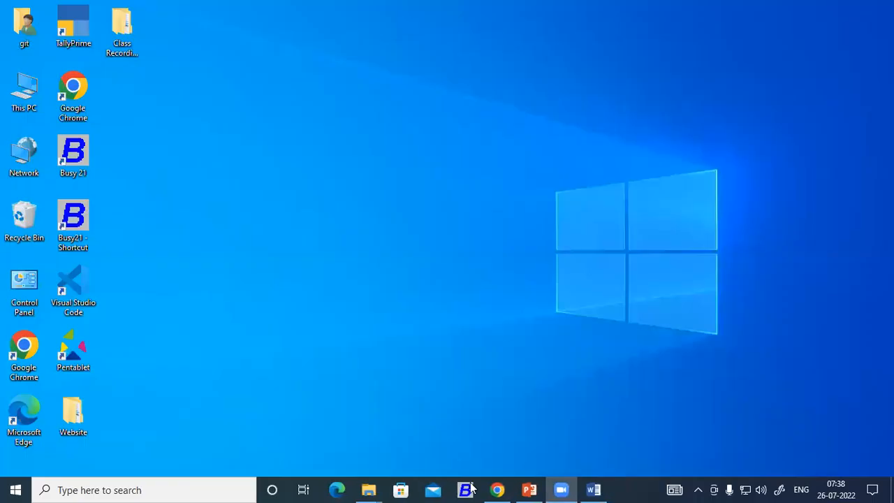
Restore and close the PowerPoint presentation, then return to the win-rar.com page in Chrome
{"action": "left_click", "coordinate": [531, 490]}
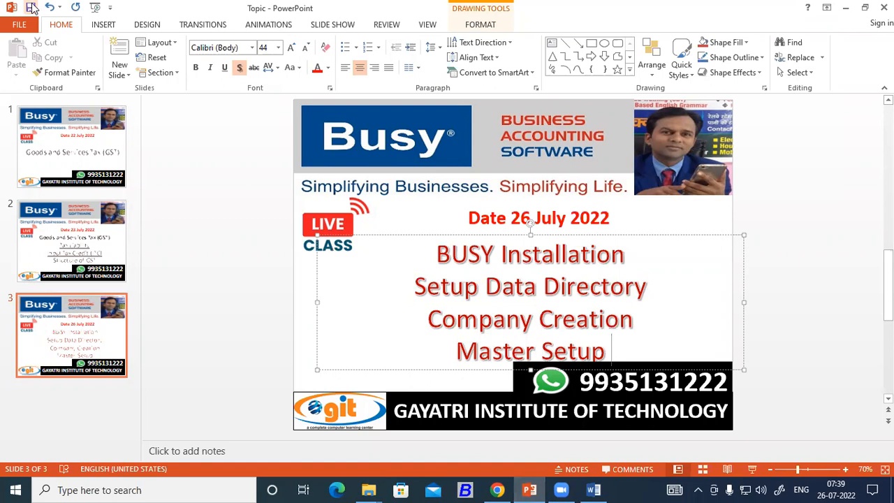
{"action": "left_click", "coordinate": [881, 8]}
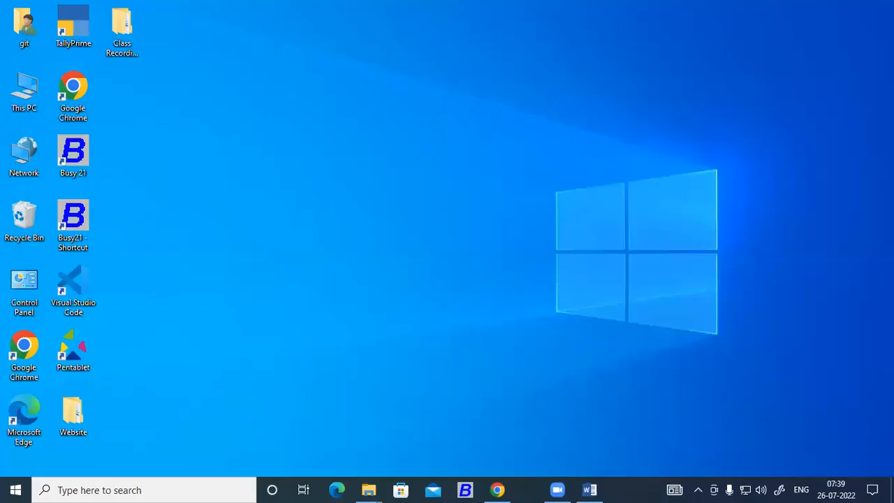
{"action": "left_click", "coordinate": [498, 489]}
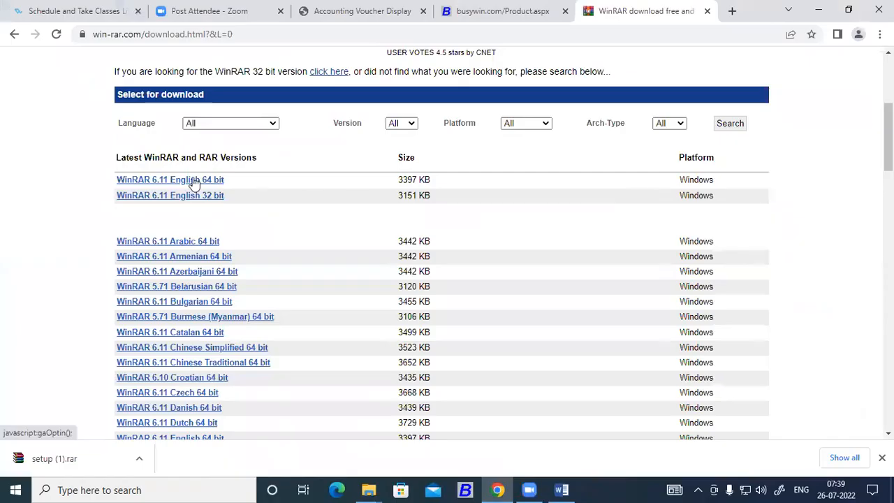
Download WinRAR 6.11 English 64 bit and show winrar-x64-611 (1).exe in Downloads
{"action": "left_click", "coordinate": [183, 183]}
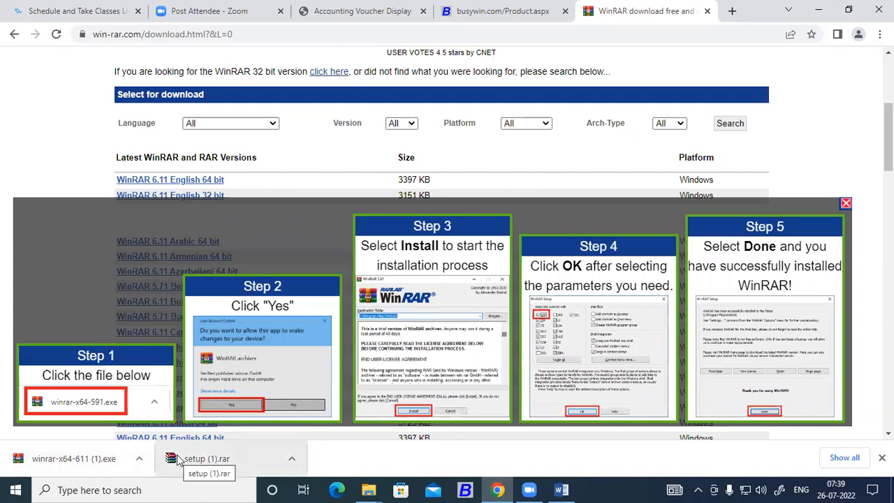
{"action": "left_click", "coordinate": [139, 459]}
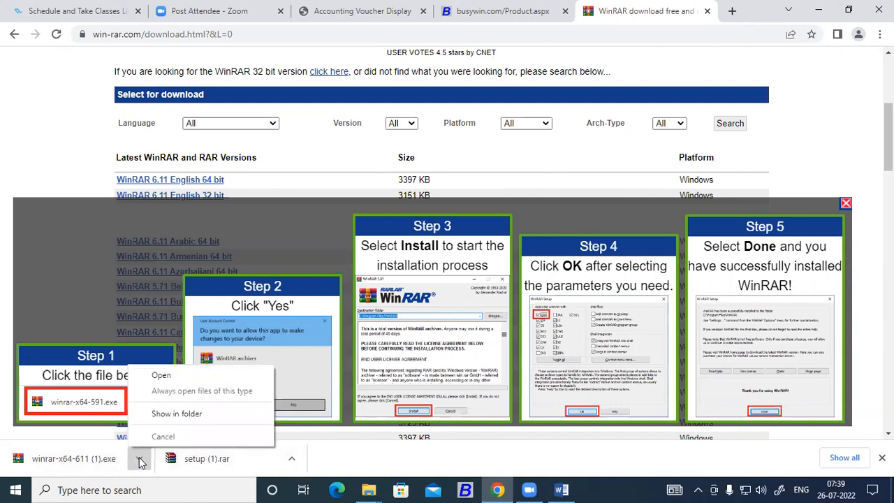
{"action": "left_click", "coordinate": [177, 413]}
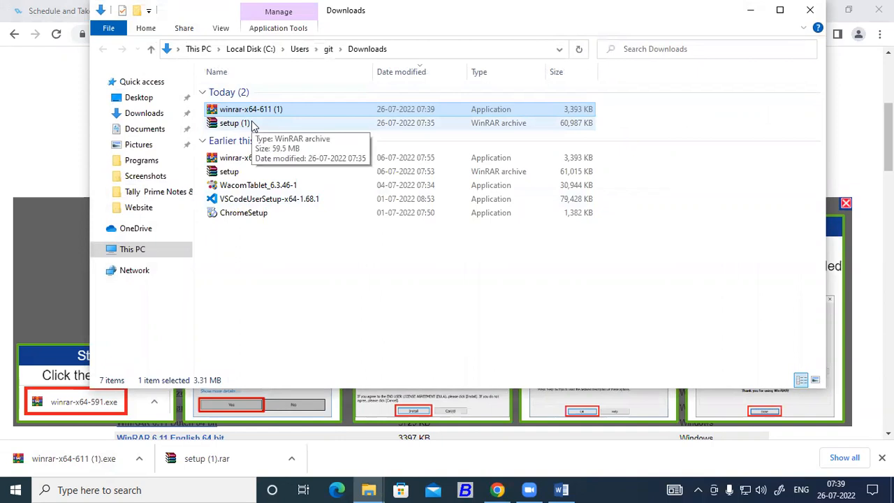
Install WinRAR 6.11 to C:\Program Files\WinRAR with default associations, then close both folder windows
{"action": "double_click", "coordinate": [254, 112]}
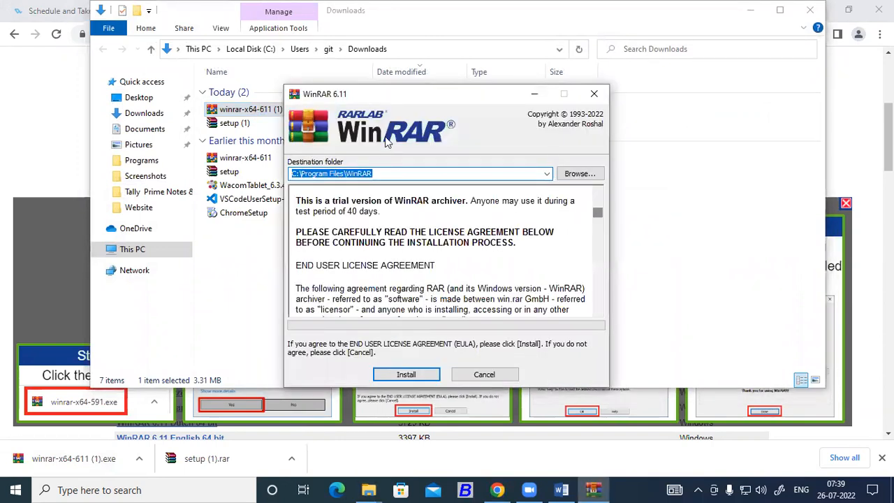
{"action": "left_click_drag", "start_coordinate": [389, 97], "coordinate": [287, 39]}
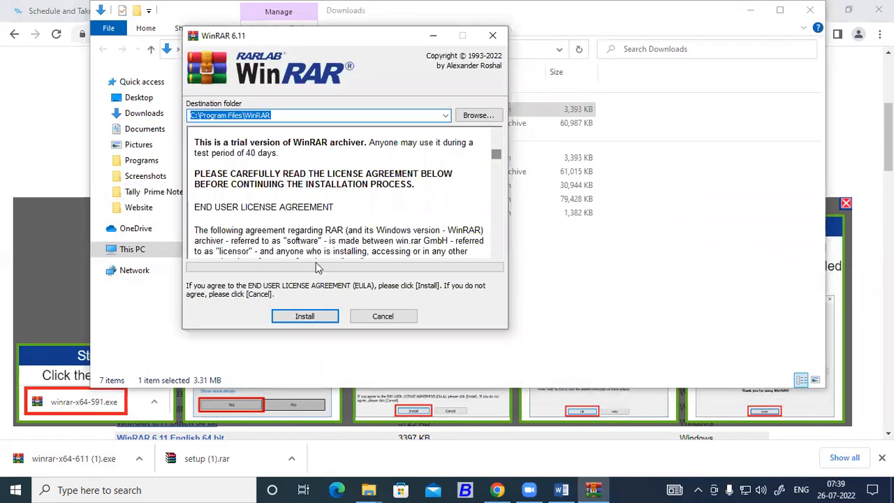
{"action": "left_click", "coordinate": [318, 319]}
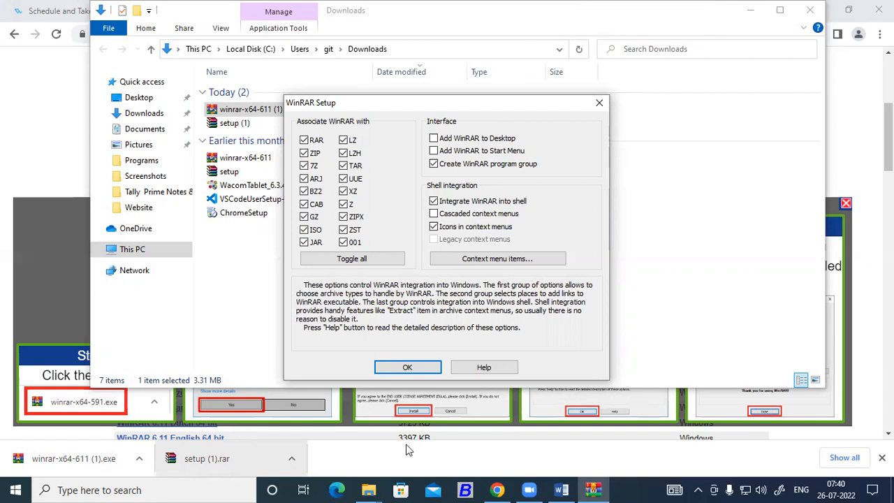
{"action": "left_click", "coordinate": [421, 368]}
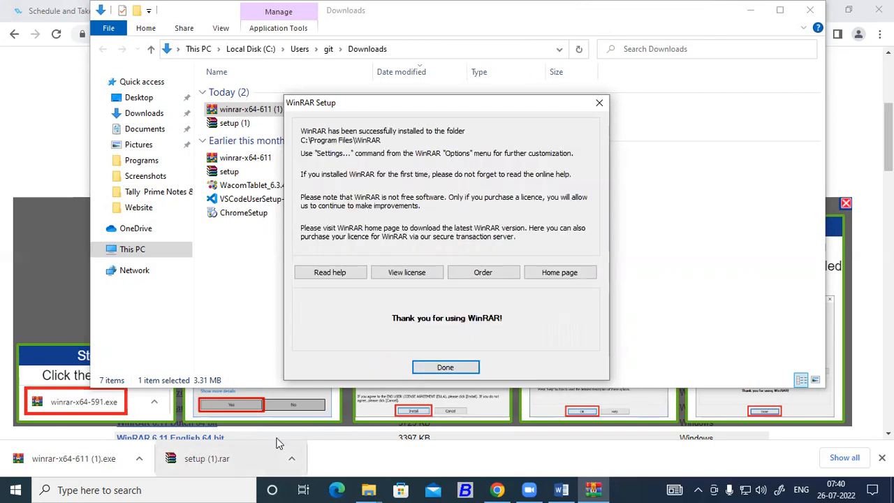
{"action": "left_click", "coordinate": [445, 368]}
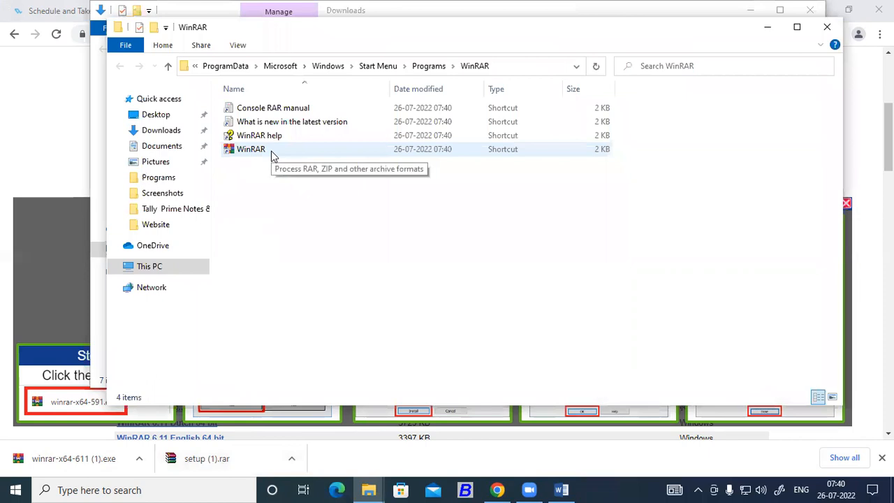
{"action": "left_click", "coordinate": [825, 26]}
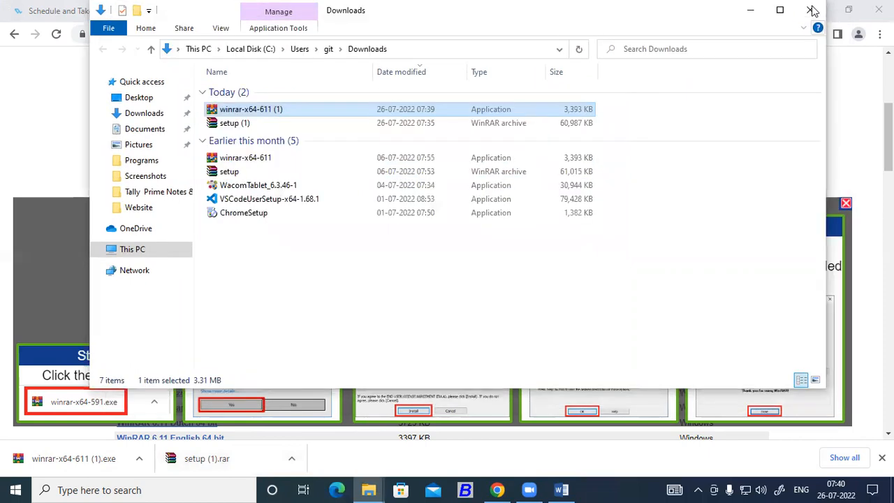
{"action": "left_click", "coordinate": [810, 10]}
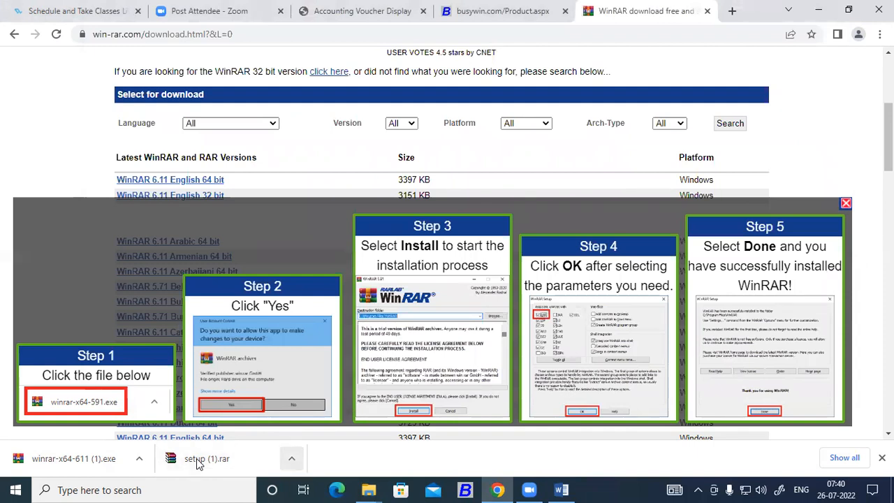
Open setup (1).rar in WinRAR and run its setup.exe to start the BUSY 21 InstallShield Wizard
{"action": "left_click", "coordinate": [292, 458]}
{"action": "left_click", "coordinate": [319, 417]}
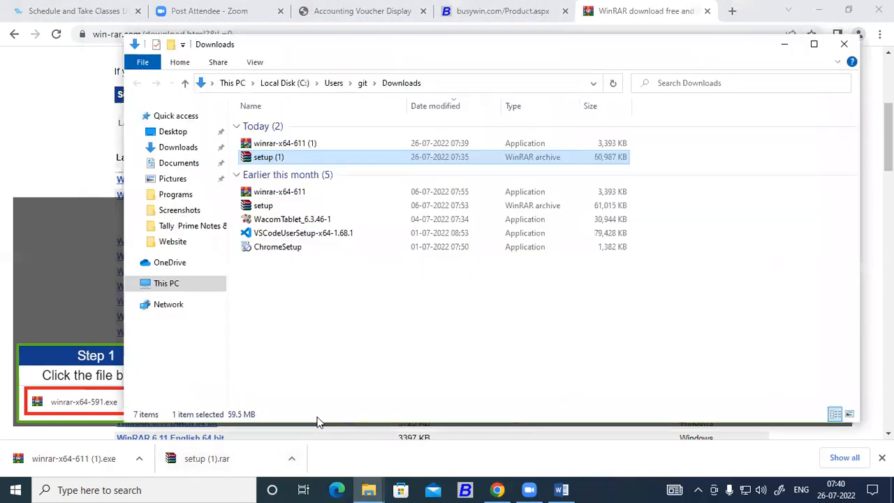
{"action": "double_click", "coordinate": [265, 159]}
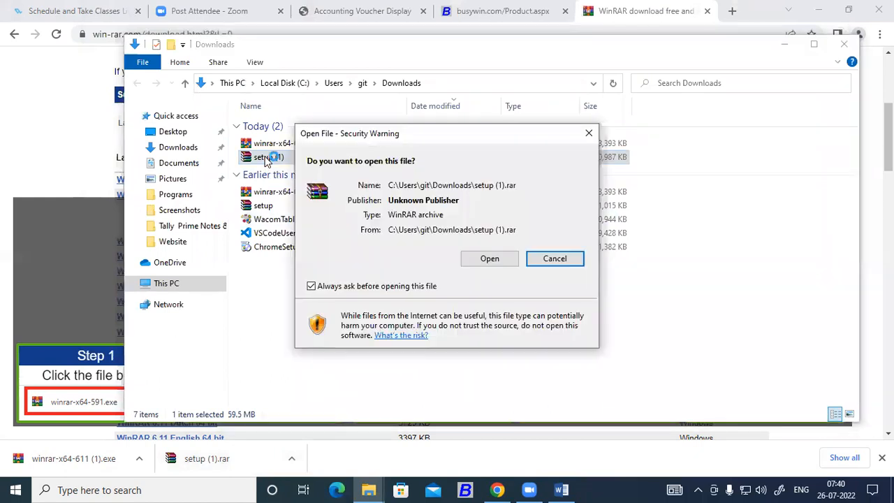
{"action": "left_click", "coordinate": [489, 259]}
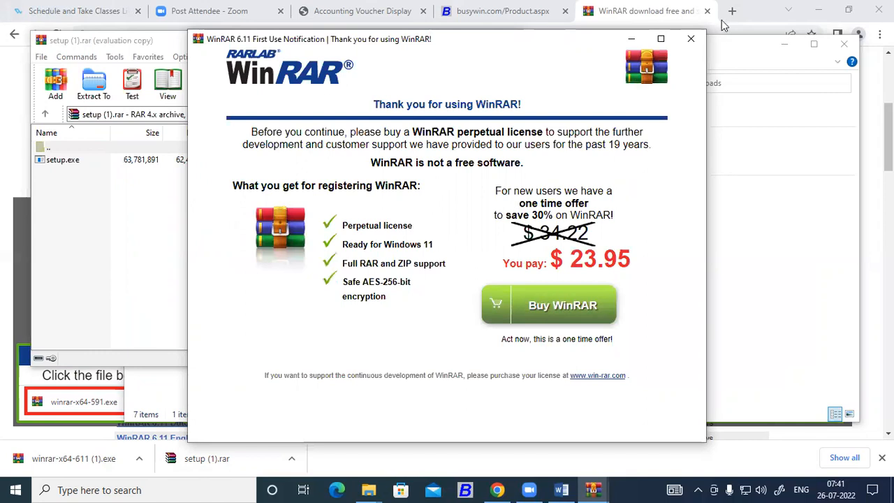
{"action": "left_click", "coordinate": [692, 38]}
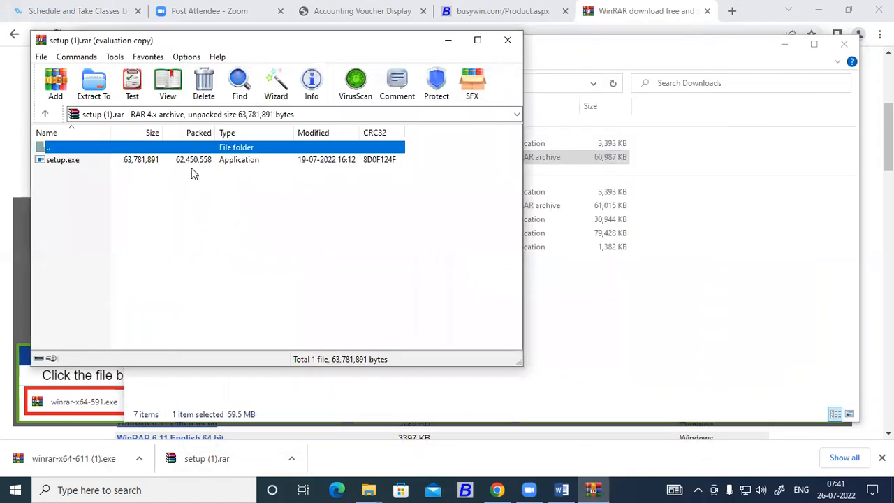
{"action": "double_click", "coordinate": [61, 162]}
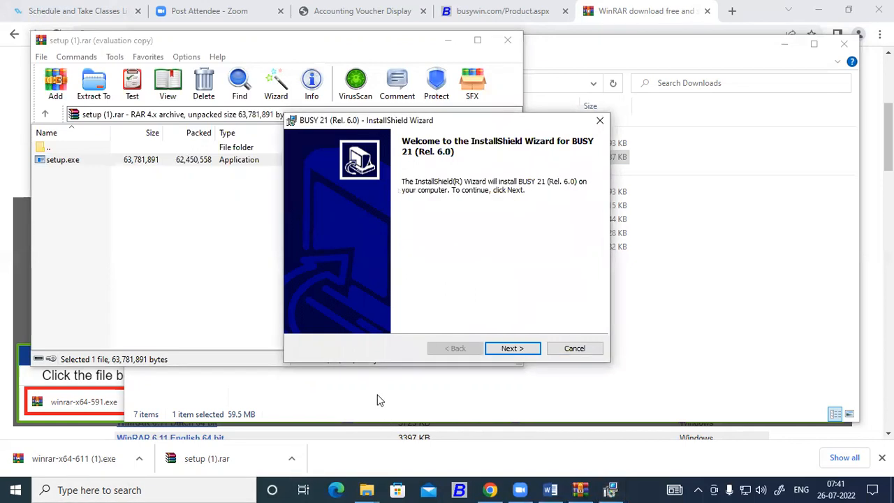
Show the desktop and open This PC, selecting the C: and E: drives
{"action": "key", "text": "super+d"}
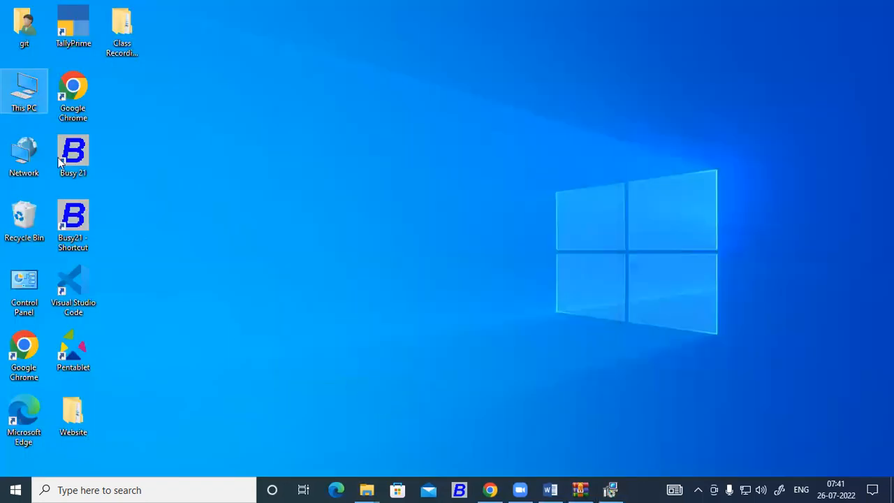
{"action": "double_click", "coordinate": [26, 95]}
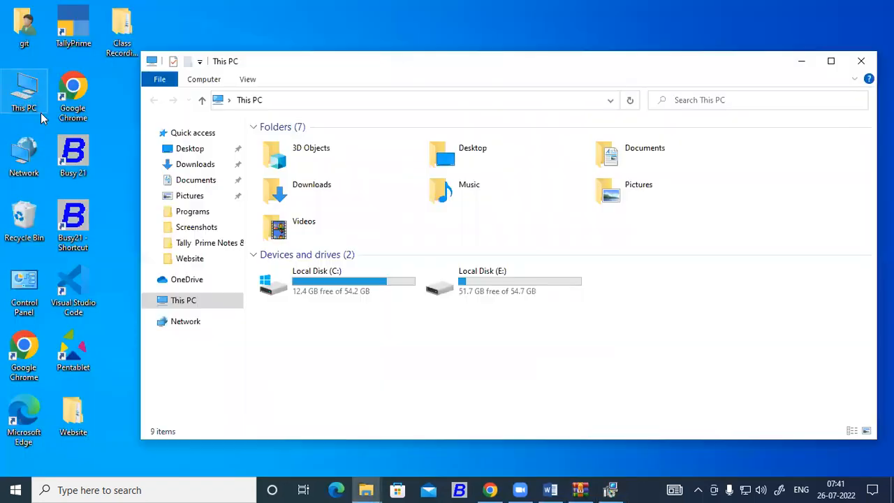
{"action": "left_click", "coordinate": [362, 283]}
{"action": "left_click", "coordinate": [512, 278]}
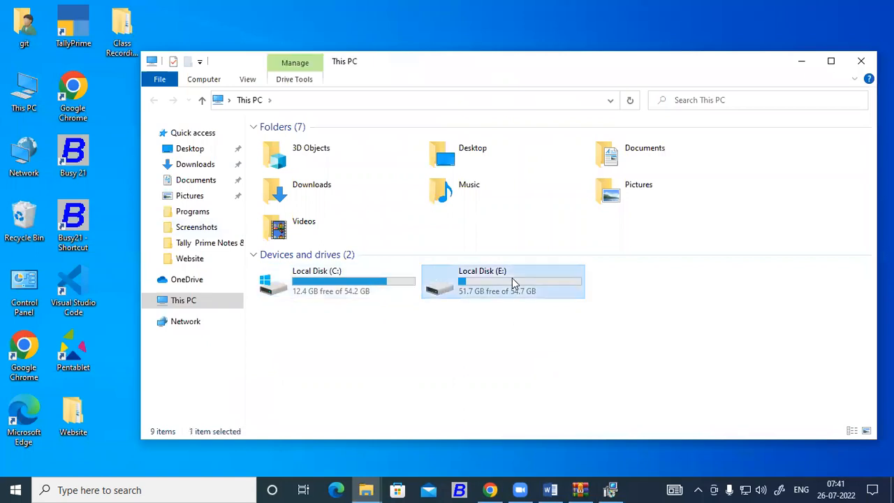
{"action": "left_click", "coordinate": [370, 285]}
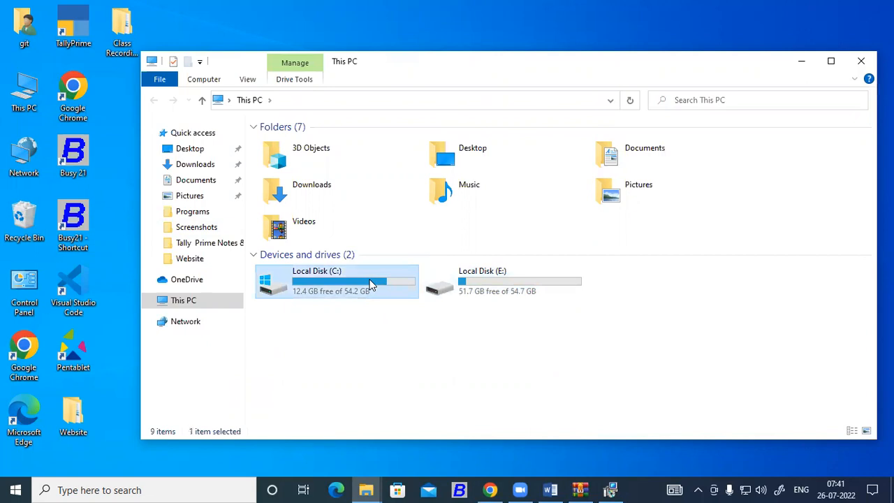
{"action": "left_click", "coordinate": [503, 278]}
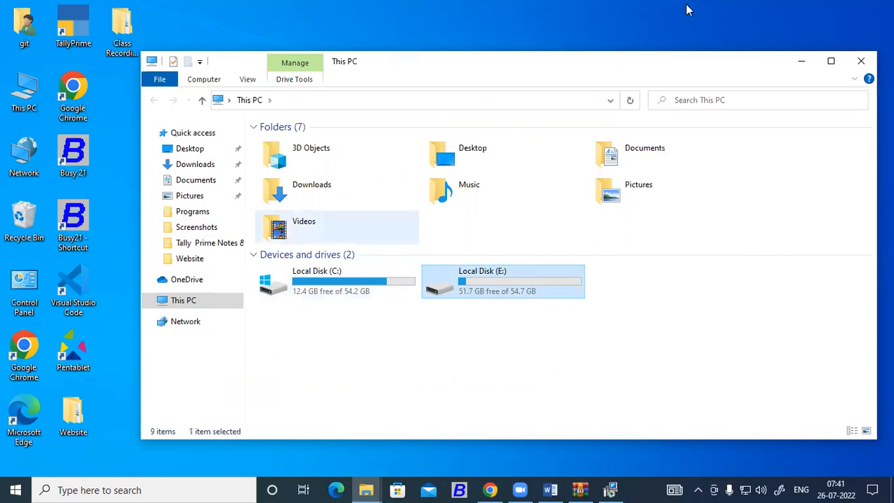
Maximize the This PC window and open Local Disk (E:)
{"action": "left_click", "coordinate": [828, 63]}
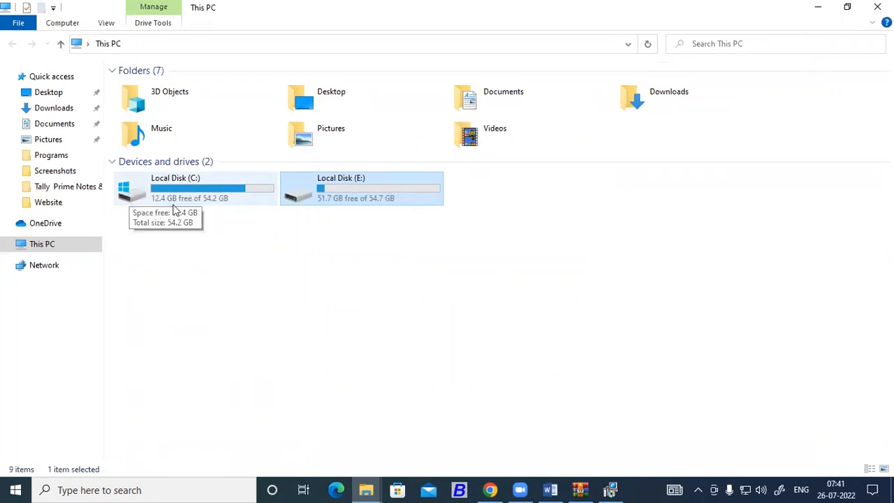
{"action": "left_click", "coordinate": [140, 190]}
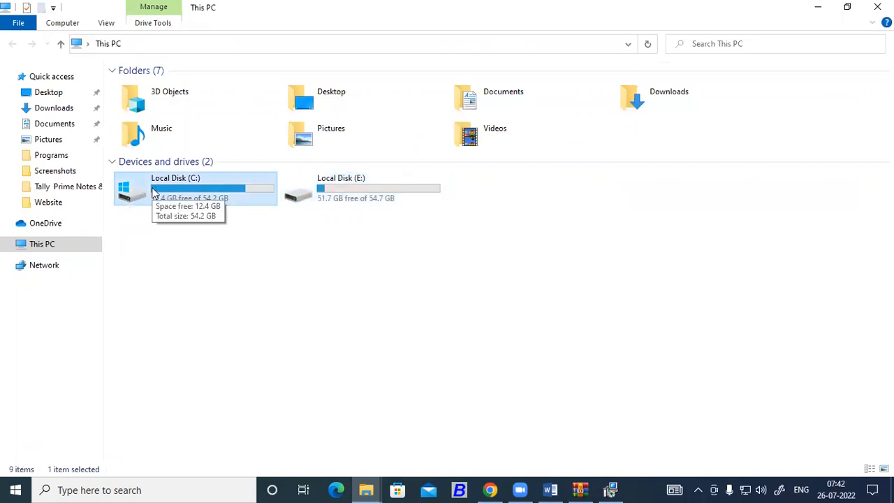
{"action": "left_click", "coordinate": [352, 187]}
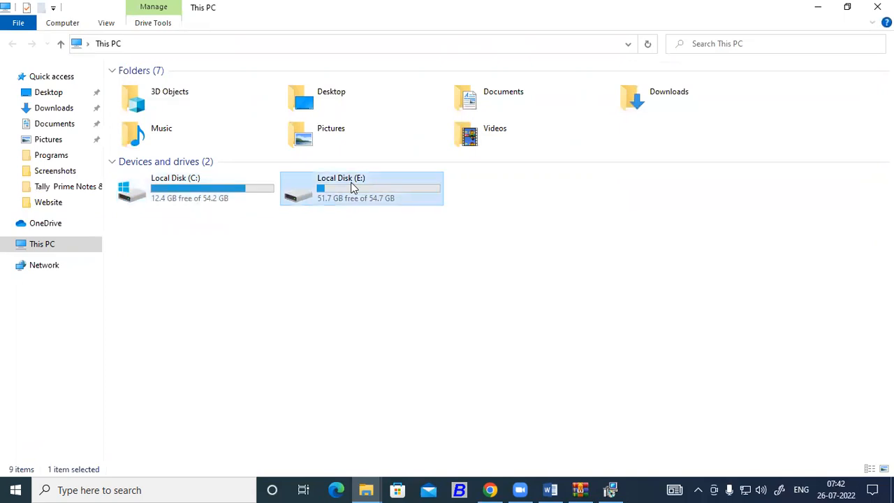
{"action": "double_click", "coordinate": [352, 187]}
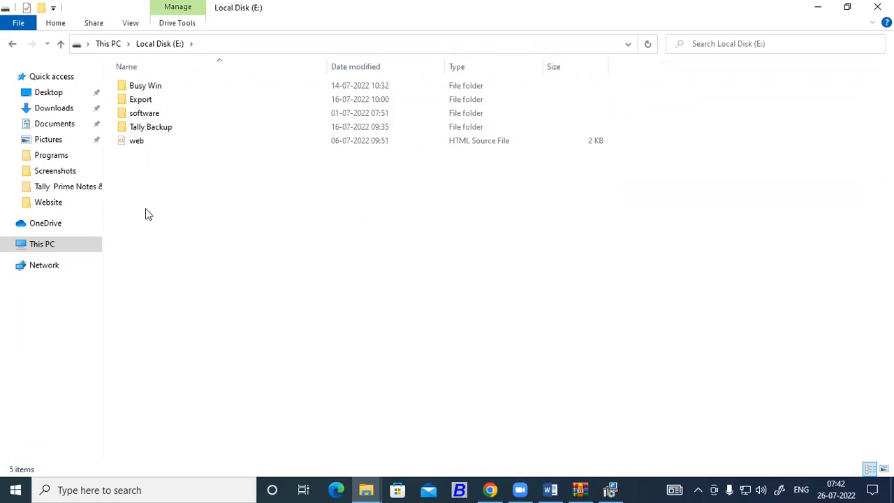
Create a new folder named 'Busy 21' on Local Disk (E:)
{"action": "right_click", "coordinate": [166, 188]}
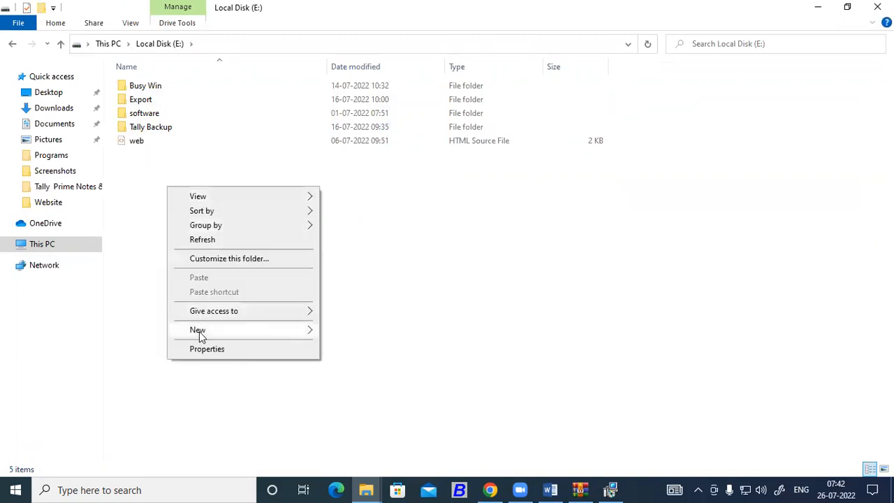
{"action": "left_click", "coordinate": [403, 250]}
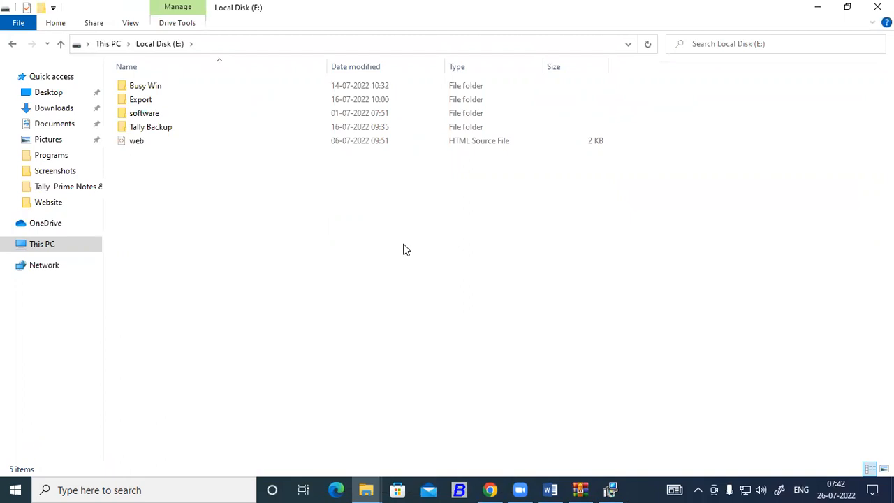
{"action": "key", "text": "ctrl+shift+n"}
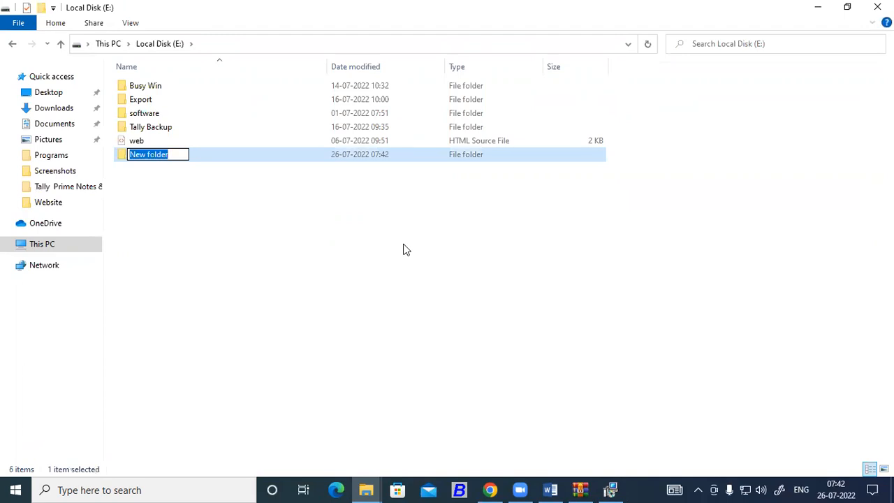
{"action": "type", "text": "Busy "}
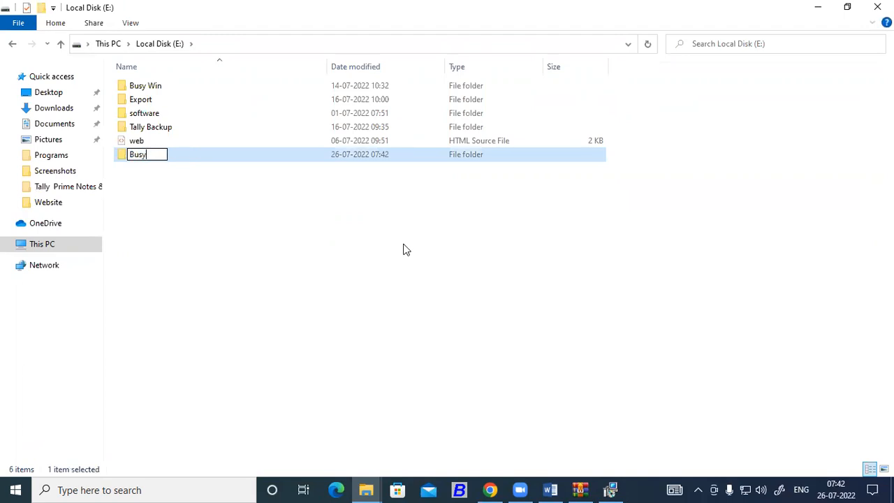
{"action": "type", "text": "21"}
{"action": "left_click", "coordinate": [403, 250]}
Open the Busy 21 folder, then go back to This PC and reopen Local Disk (E:)
{"action": "left_click", "coordinate": [152, 155]}
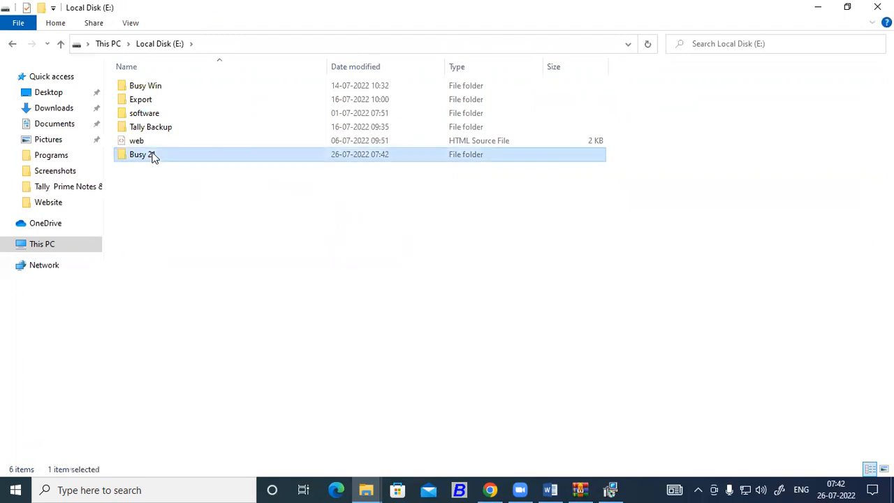
{"action": "double_click", "coordinate": [154, 156]}
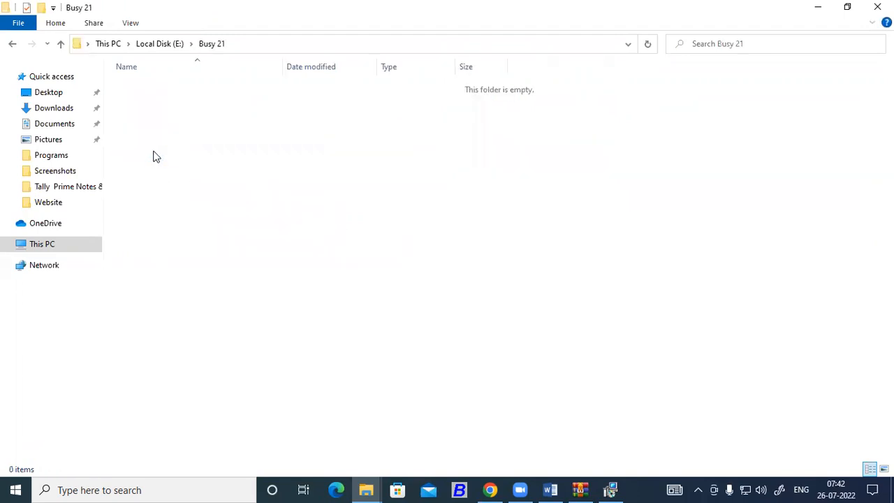
{"action": "left_click", "coordinate": [13, 44]}
{"action": "left_click", "coordinate": [13, 44]}
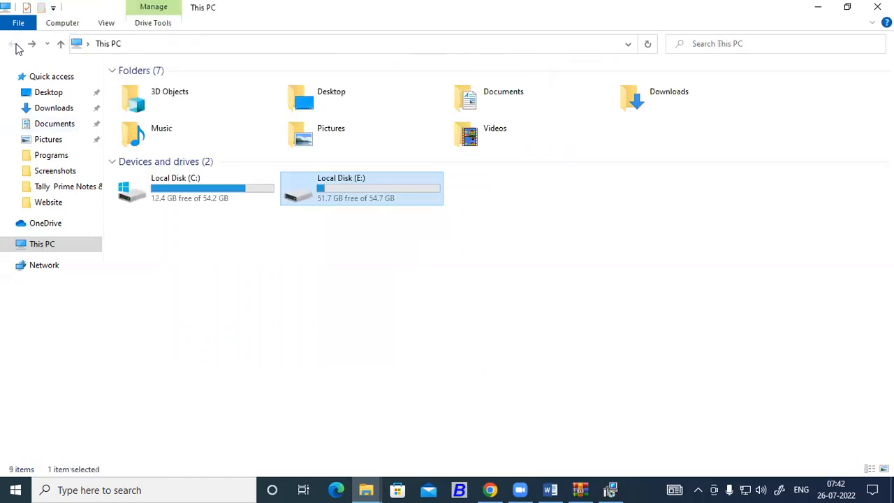
{"action": "left_click", "coordinate": [181, 190]}
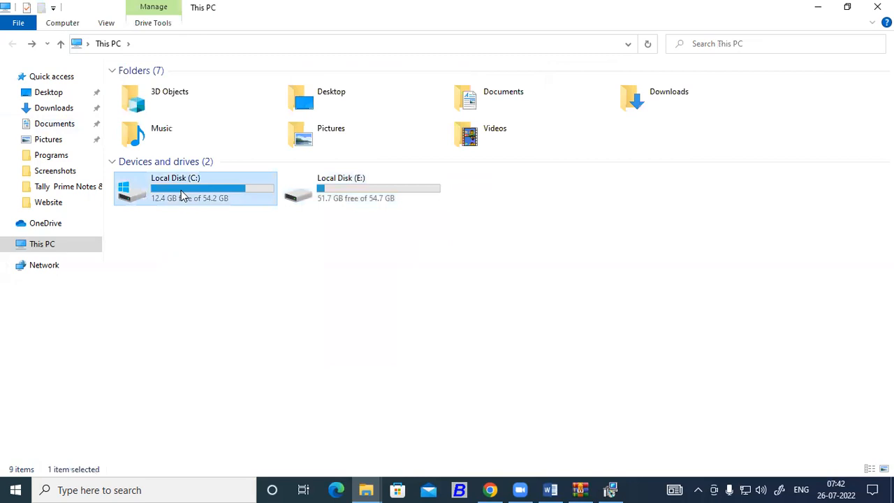
{"action": "double_click", "coordinate": [342, 196]}
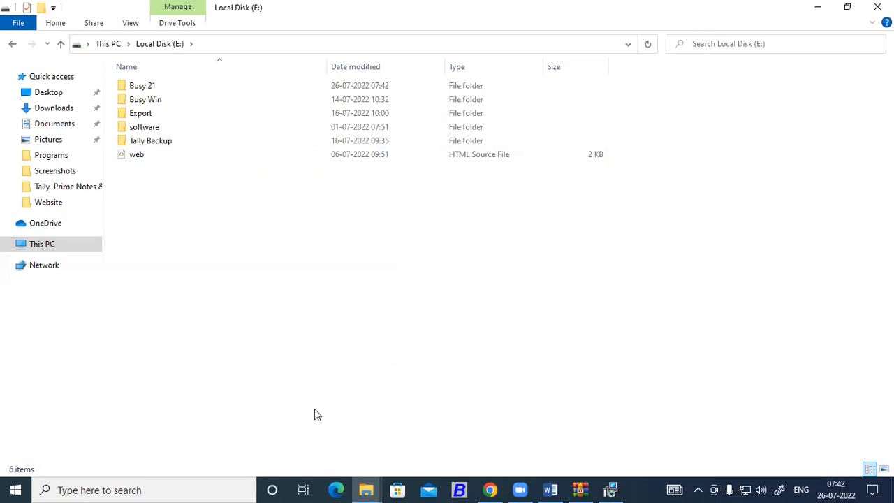
{"action": "left_click", "coordinate": [518, 489]}
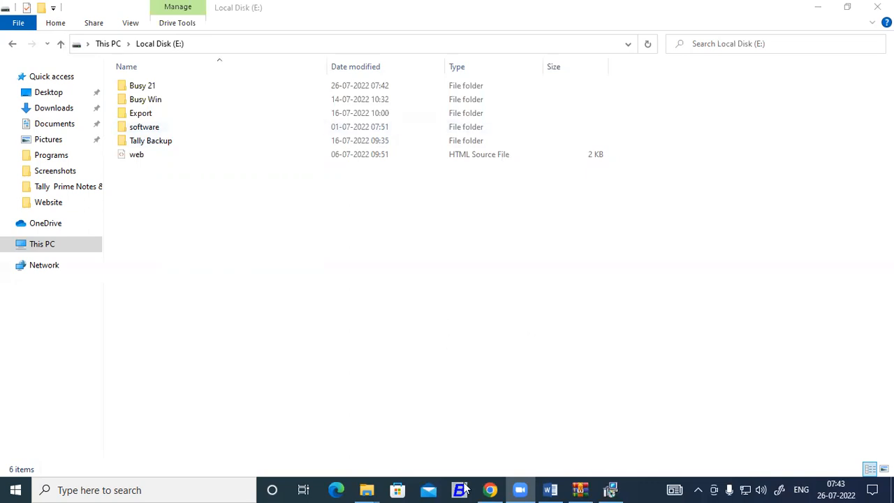
Bring the BUSY 21 installer forward and move it to the top-left
{"action": "left_click", "coordinate": [611, 489]}
{"action": "left_click_drag", "start_coordinate": [413, 121], "coordinate": [285, 57]}
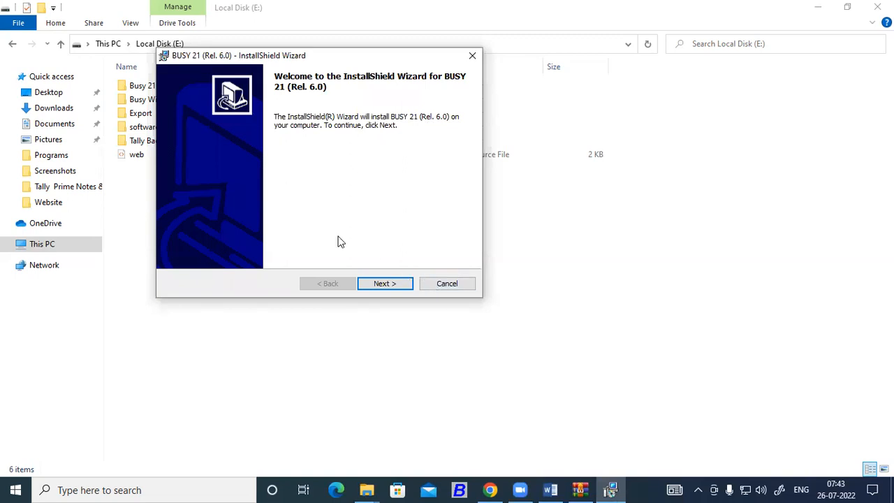
{"action": "left_click_drag", "start_coordinate": [312, 57], "coordinate": [276, 34]}
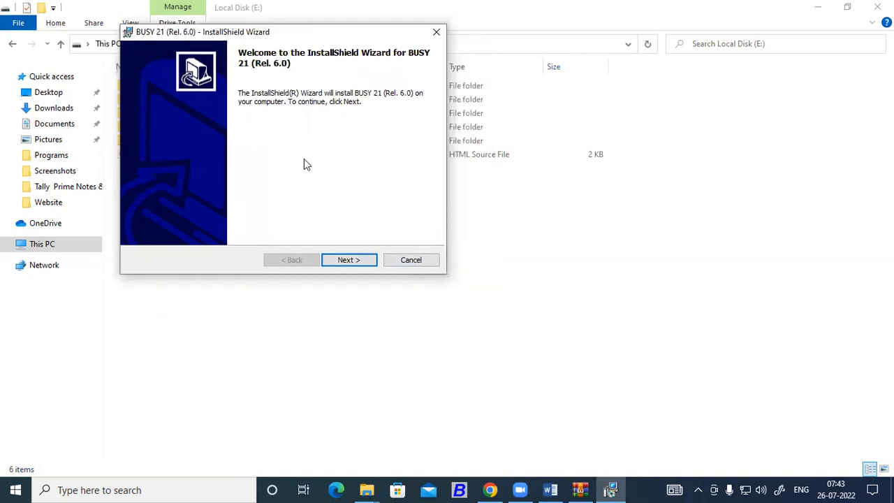
Get past the welcome page and accept the license agreement terms
{"action": "left_click", "coordinate": [347, 261]}
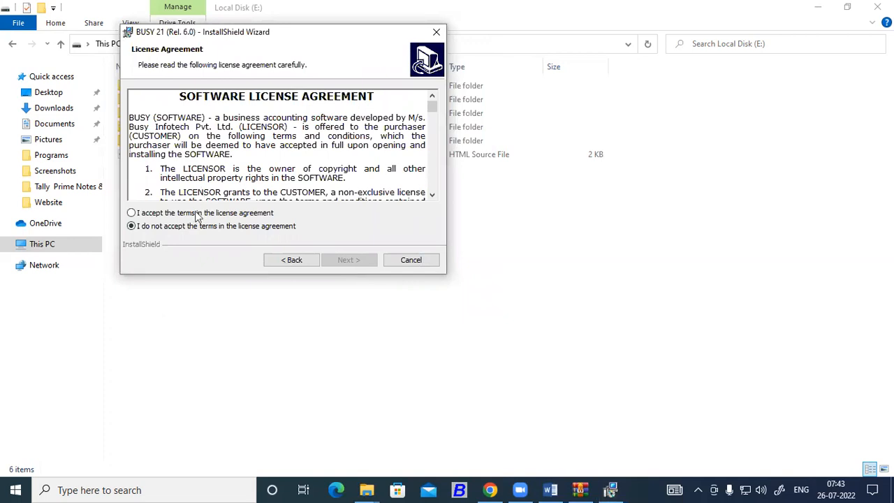
{"action": "left_click", "coordinate": [138, 214]}
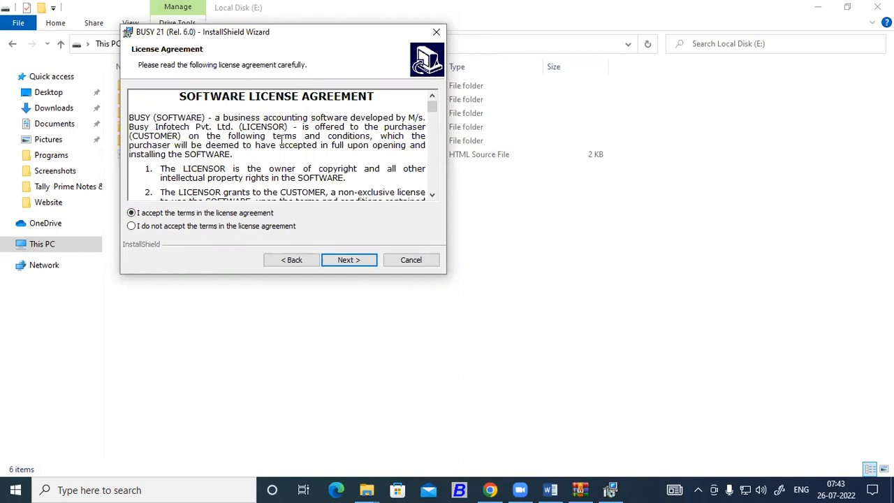
{"action": "scroll", "coordinate": [282, 141], "scroll_direction": "down", "scroll_amount": 5}
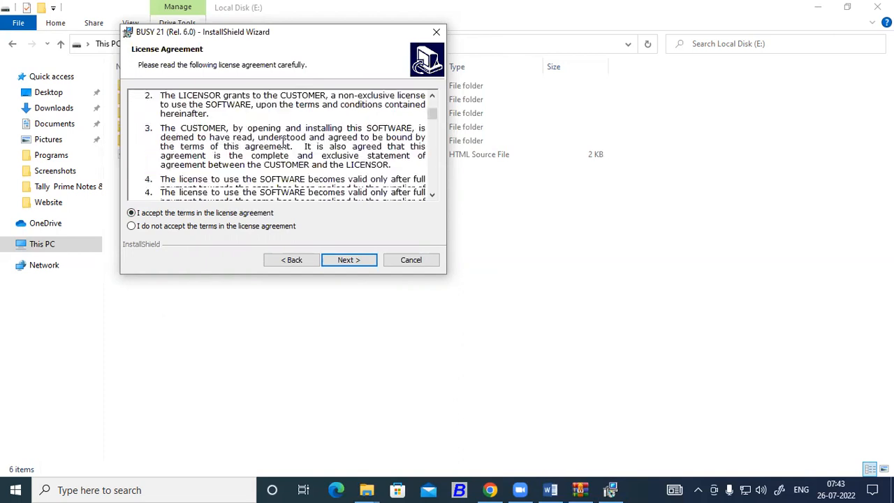
{"action": "left_click", "coordinate": [344, 262]}
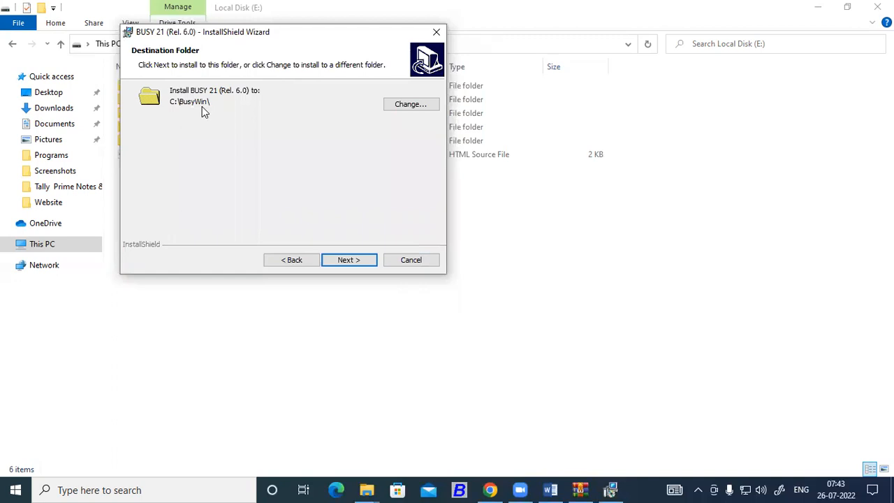
Change the install folder from C:\BusyWin\ to E:\Busy 21\ and continue
{"action": "left_click", "coordinate": [407, 103]}
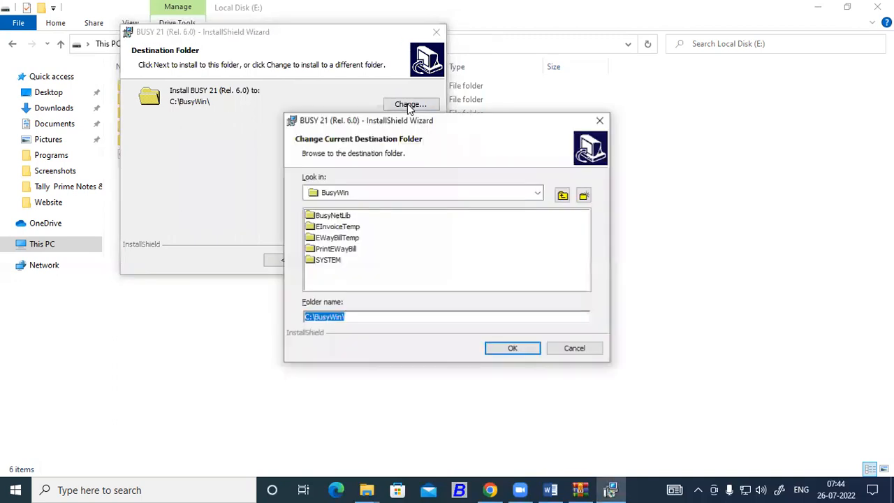
{"action": "left_click", "coordinate": [538, 194]}
{"action": "left_click", "coordinate": [352, 230]}
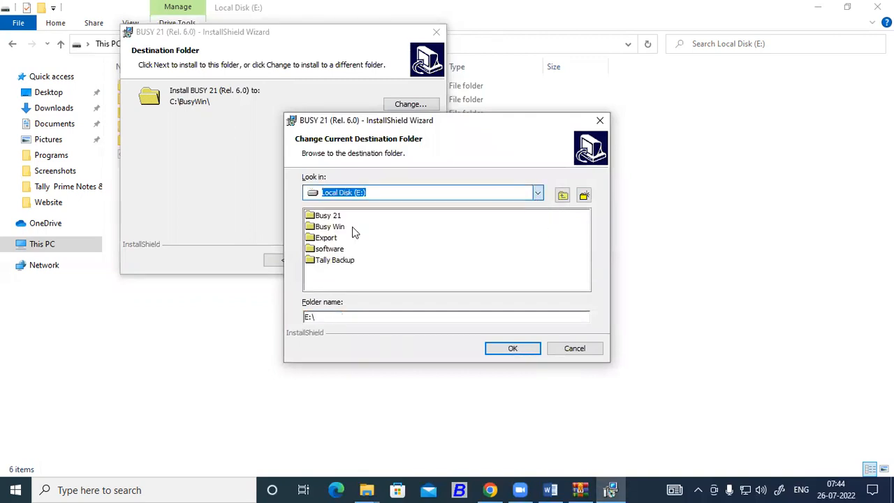
{"action": "left_click", "coordinate": [325, 216]}
{"action": "double_click", "coordinate": [325, 215]}
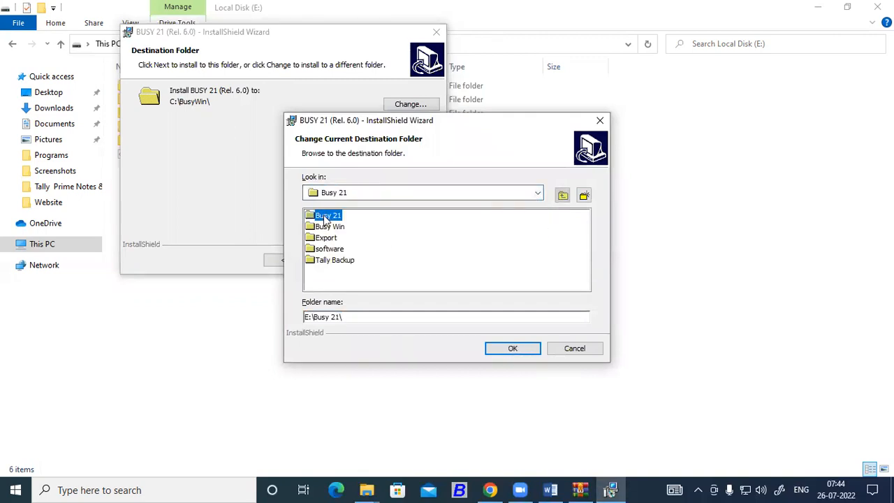
{"action": "left_click", "coordinate": [504, 349]}
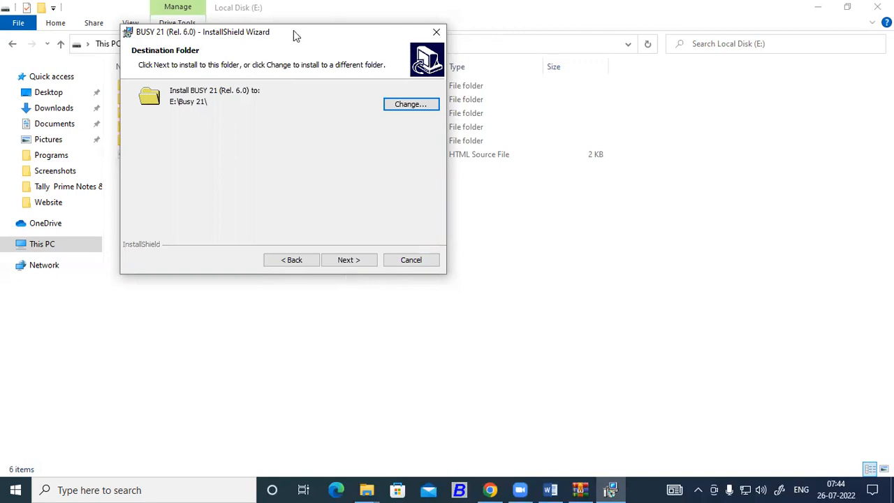
{"action": "left_click_drag", "start_coordinate": [260, 32], "coordinate": [234, 23]}
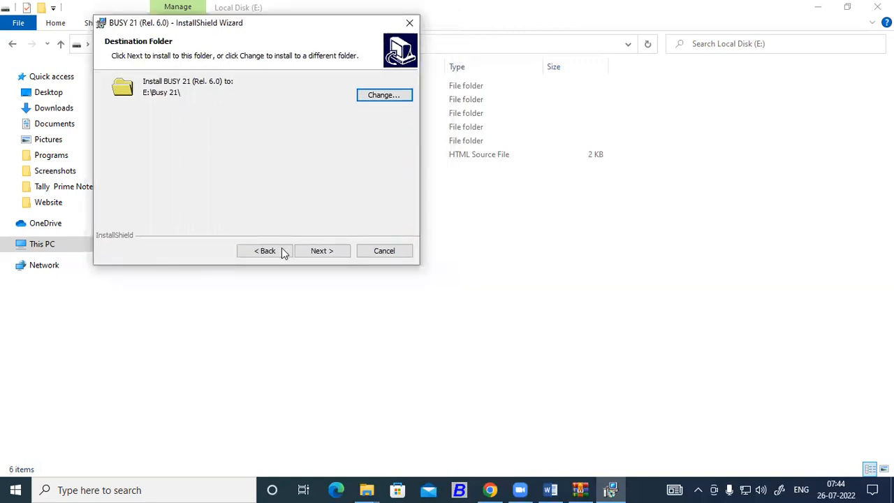
{"action": "left_click", "coordinate": [317, 250]}
Start the BUSY 21 installation, then minimize Explorer and refresh the desktop several times
{"action": "left_click", "coordinate": [320, 251]}
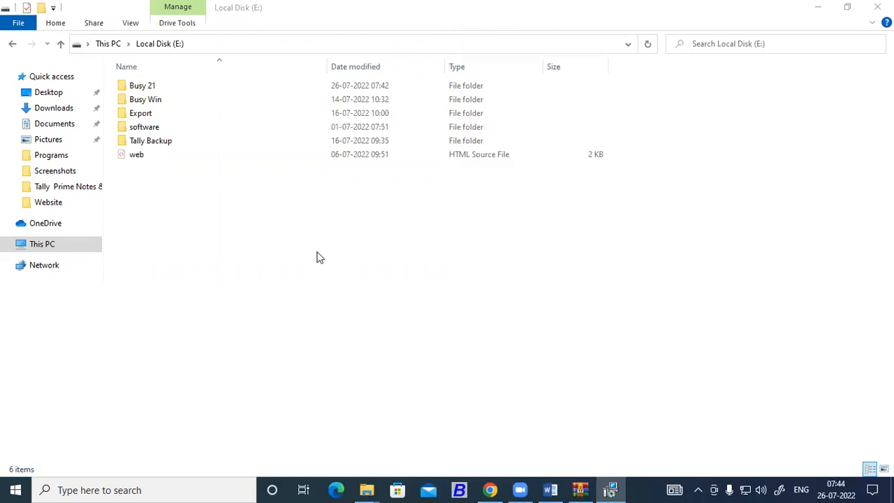
{"action": "left_click", "coordinate": [612, 492]}
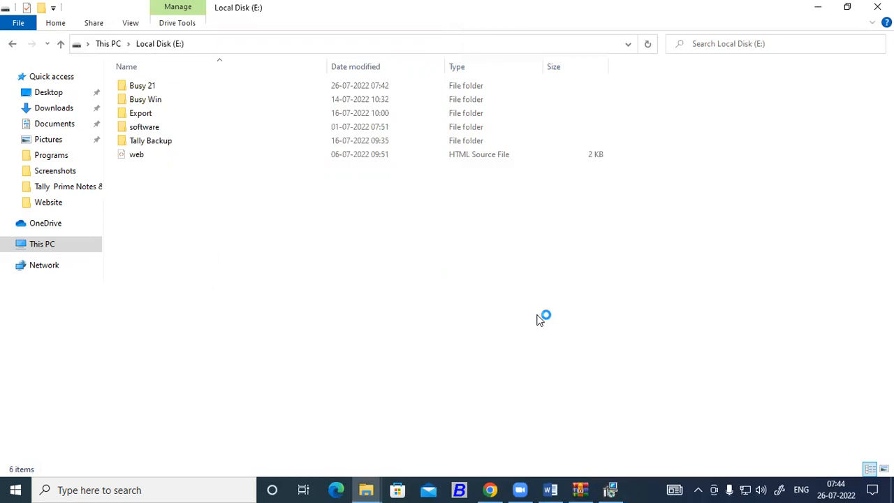
{"action": "left_click", "coordinate": [819, 7]}
{"action": "right_click", "coordinate": [378, 111]}
{"action": "left_click", "coordinate": [401, 151]}
{"action": "right_click", "coordinate": [401, 151]}
{"action": "left_click", "coordinate": [421, 190]}
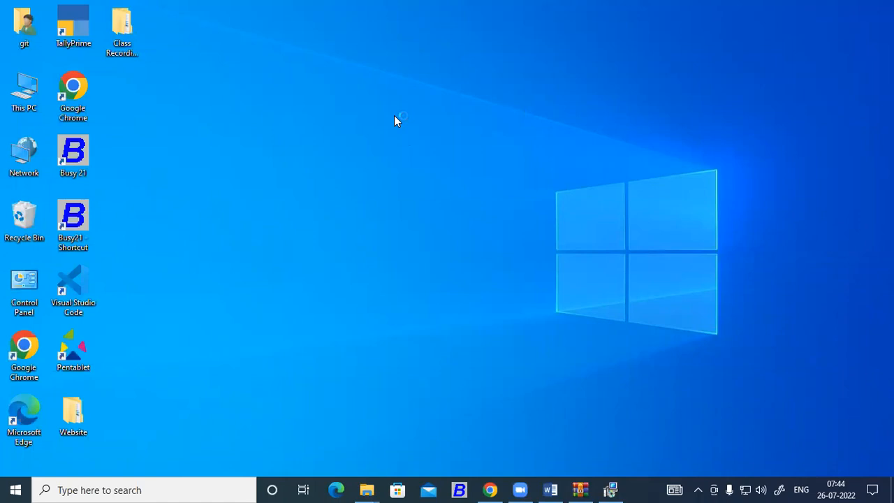
{"action": "right_click", "coordinate": [395, 115]}
{"action": "left_click", "coordinate": [418, 155]}
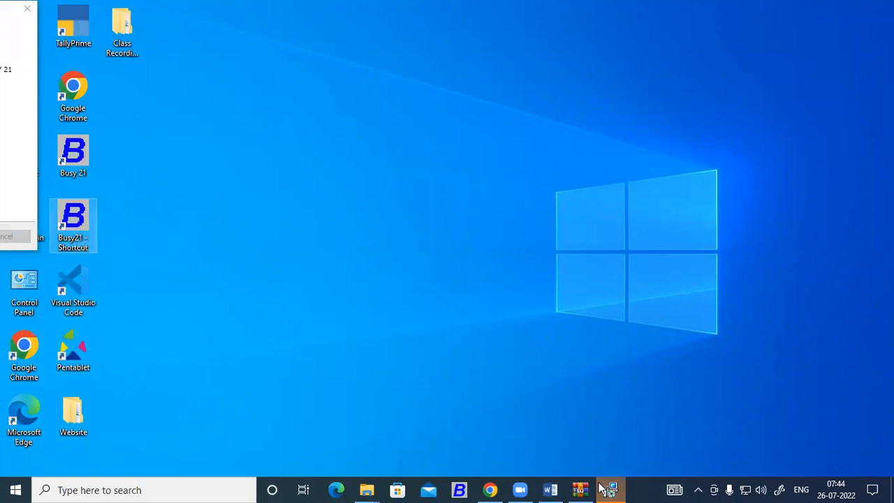
Center the completed installer window and click Finish to close it
{"action": "left_click", "coordinate": [5, 5]}
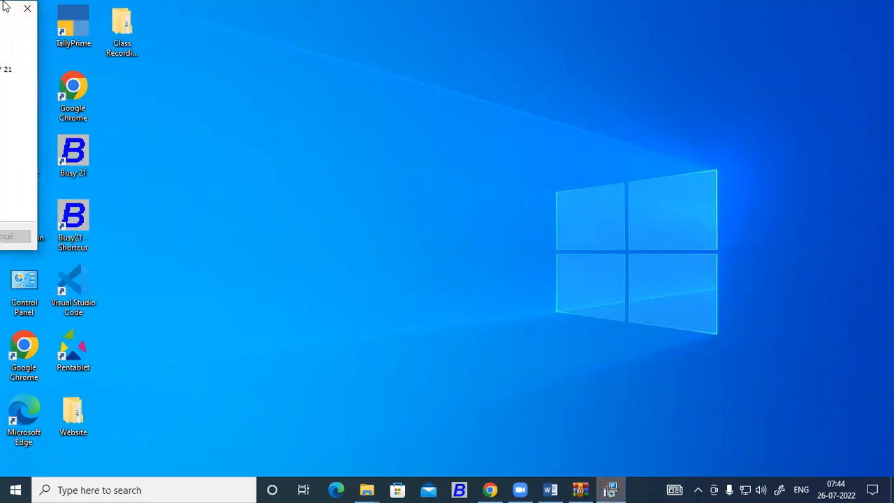
{"action": "left_click_drag", "start_coordinate": [4, 6], "coordinate": [546, 61]}
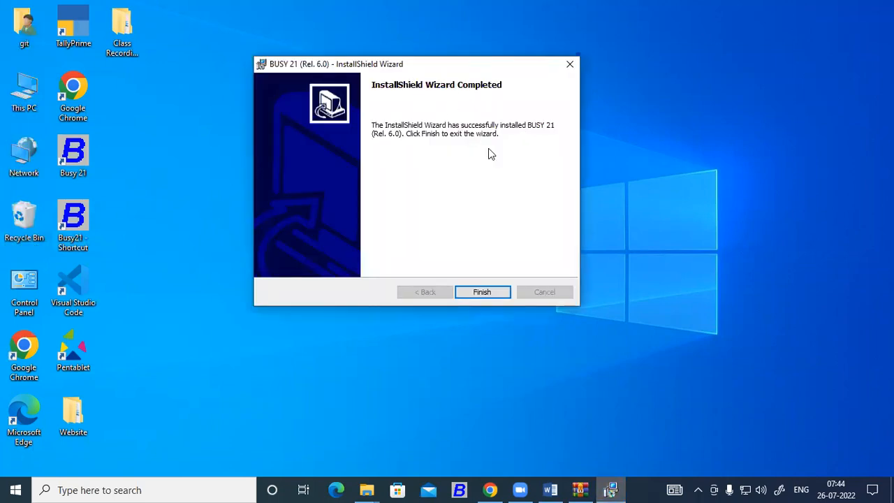
{"action": "left_click", "coordinate": [487, 298]}
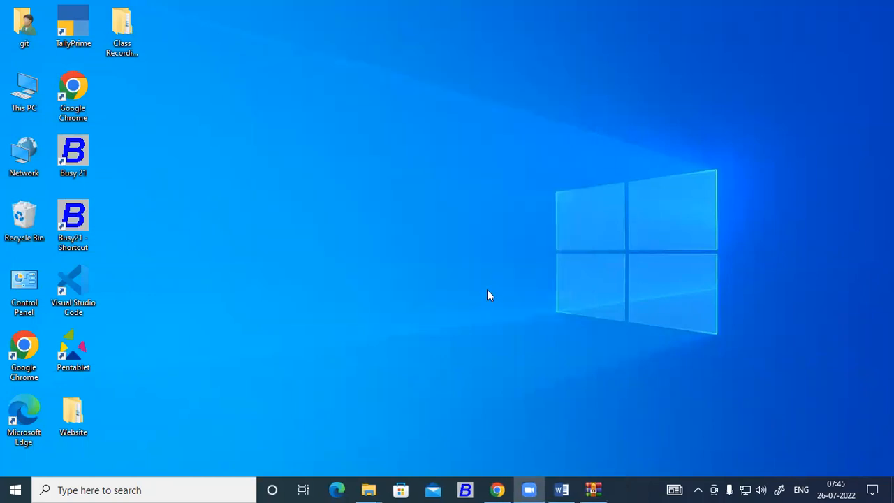
From This PC, open the installed-apps list and review the BUSY 21 Rel. 3.7, 5.3 and 6.0 entries
{"action": "double_click", "coordinate": [45, 109]}
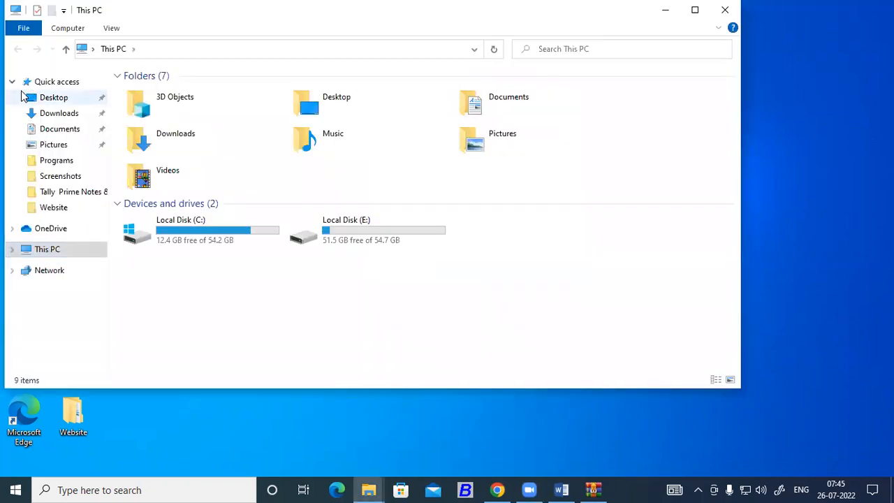
{"action": "left_click", "coordinate": [68, 30]}
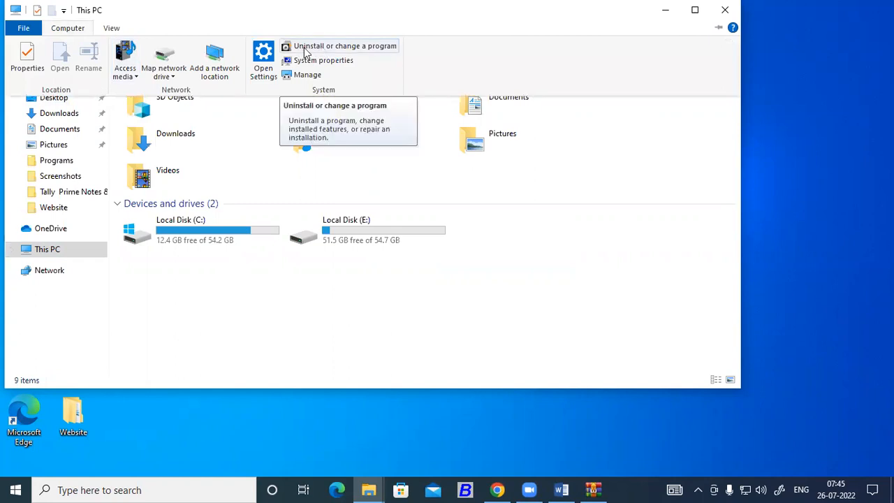
{"action": "left_click", "coordinate": [305, 52]}
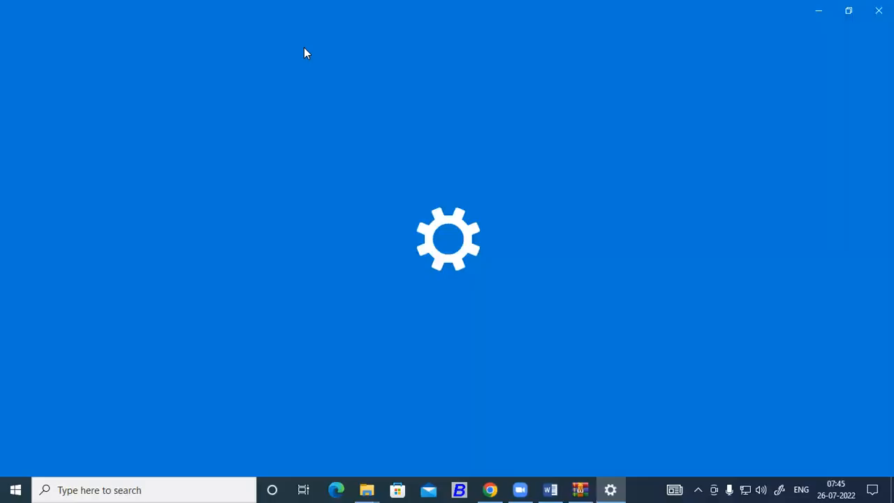
{"action": "scroll", "coordinate": [309, 254], "scroll_direction": "down", "scroll_amount": 6}
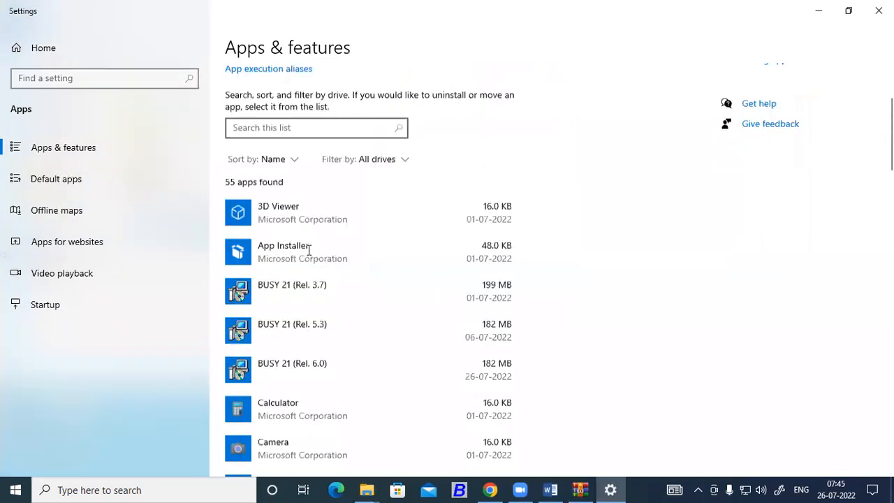
{"action": "scroll", "coordinate": [311, 256], "scroll_direction": "up", "scroll_amount": 2}
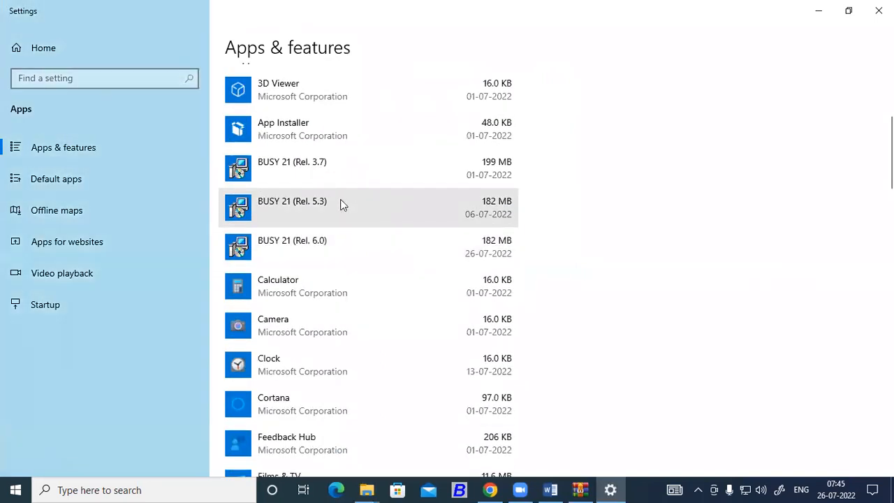
{"action": "left_click", "coordinate": [326, 162]}
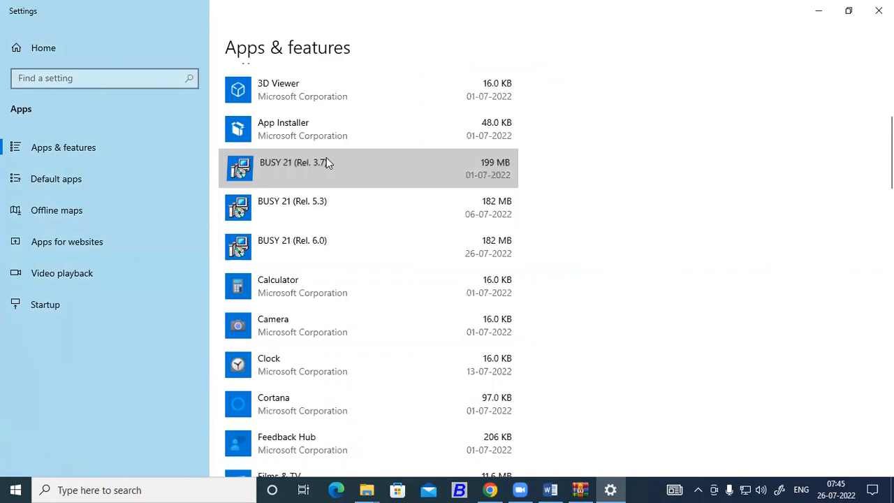
{"action": "left_click", "coordinate": [326, 253]}
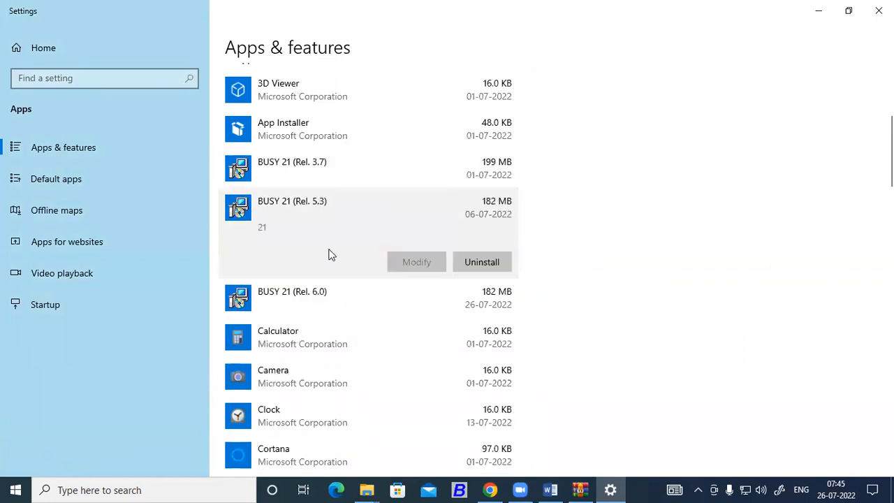
{"action": "left_click", "coordinate": [336, 291]}
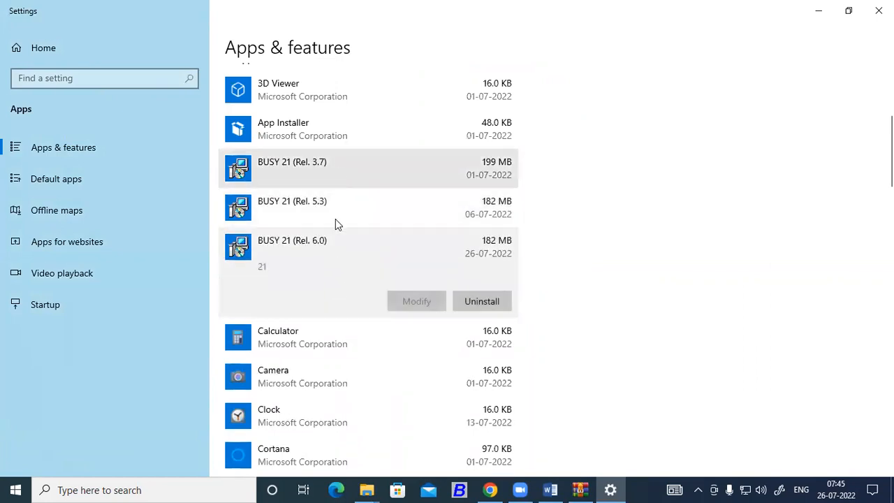
{"action": "left_click", "coordinate": [325, 174]}
{"action": "left_click", "coordinate": [323, 257]}
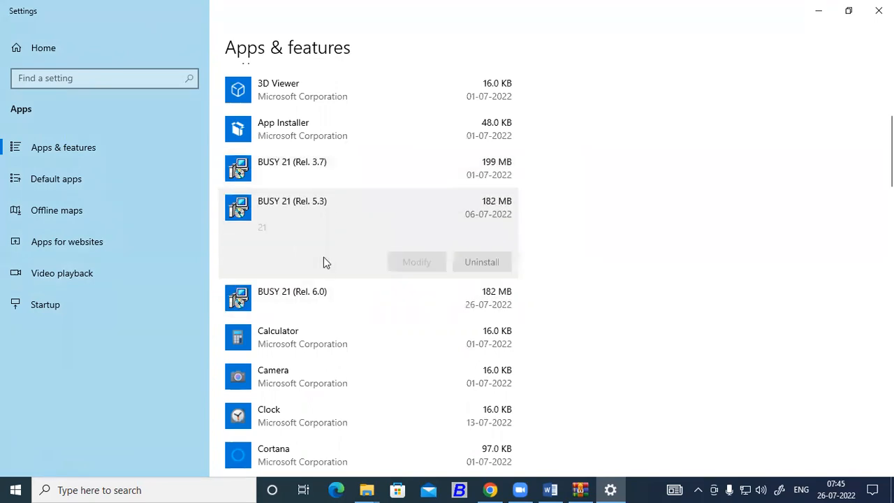
{"action": "left_click", "coordinate": [323, 290]}
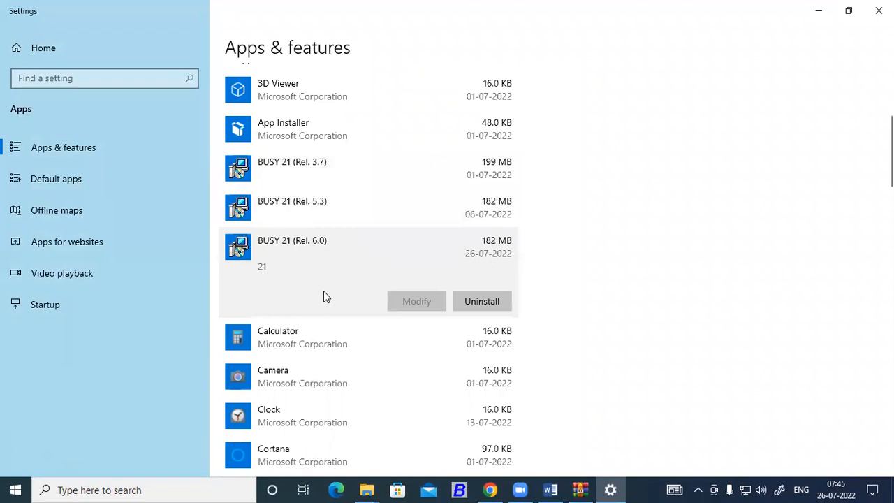
Uninstall BUSY 21 Rel. 3.7 and Rel. 5.3, then close the This PC window
{"action": "left_click", "coordinate": [321, 175]}
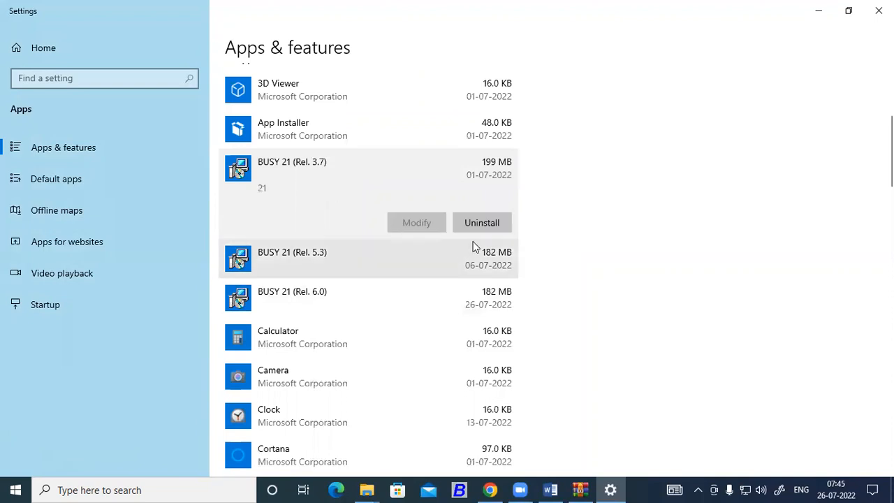
{"action": "left_click", "coordinate": [486, 224]}
{"action": "left_click", "coordinate": [539, 194]}
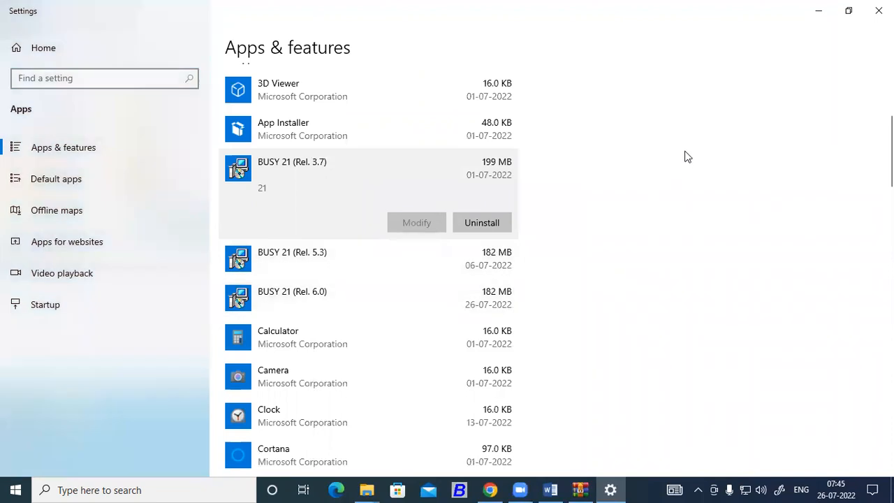
{"action": "left_click", "coordinate": [365, 168]}
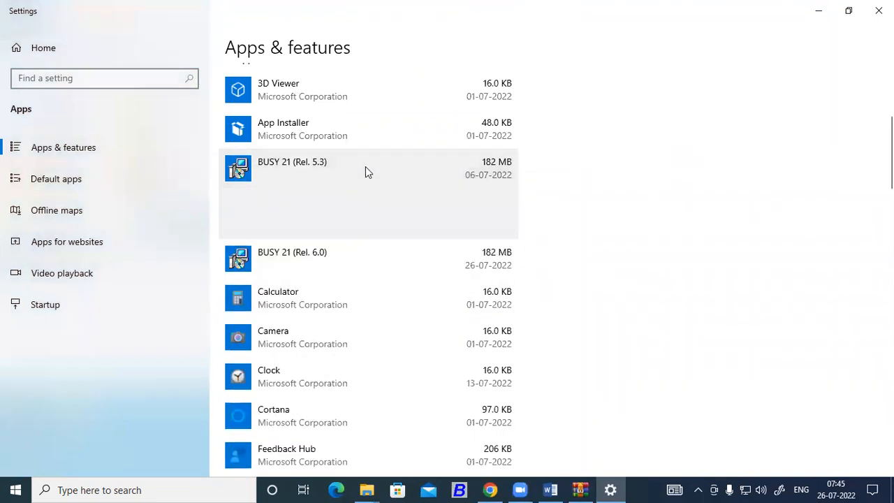
{"action": "left_click", "coordinate": [476, 222]}
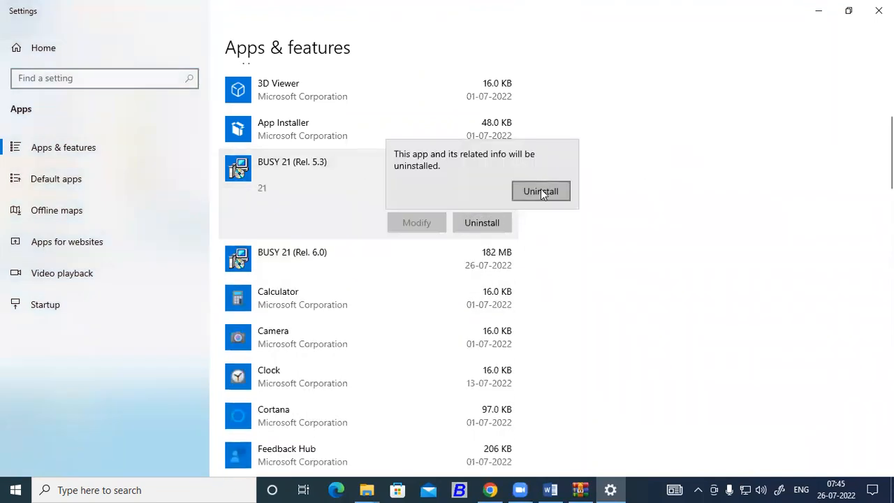
{"action": "left_click", "coordinate": [541, 191]}
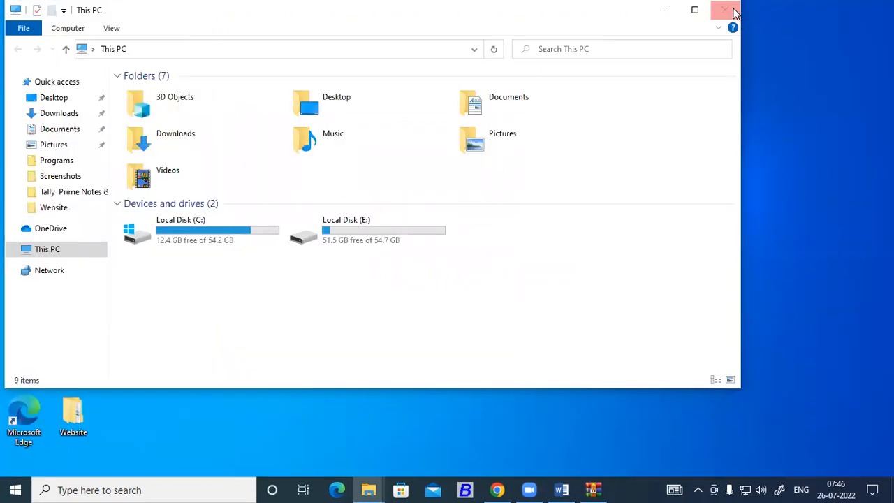
{"action": "left_click", "coordinate": [734, 12]}
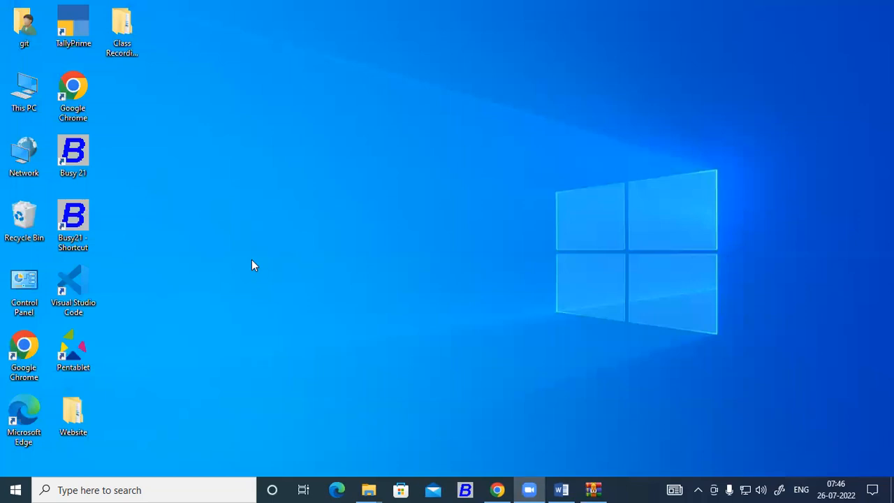
Empty the Recycle Bin and delete the two old Busy 21 desktop shortcuts
{"action": "right_click", "coordinate": [26, 211]}
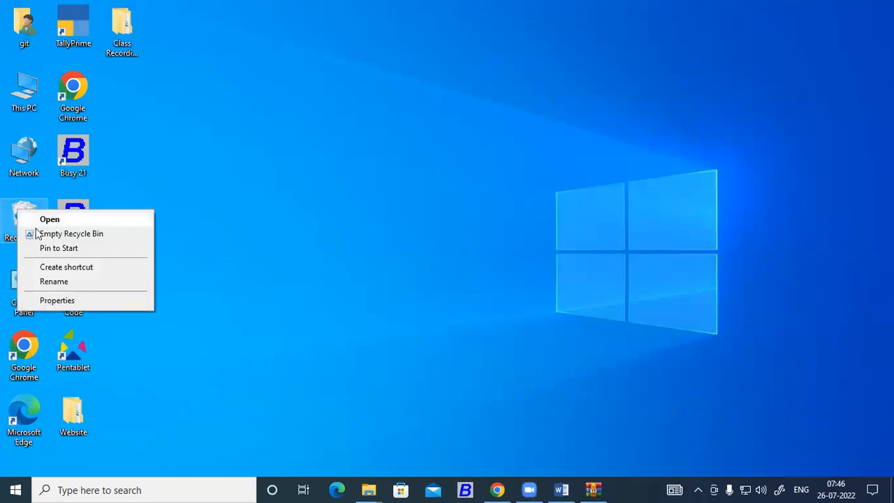
{"action": "left_click", "coordinate": [70, 232]}
{"action": "left_click", "coordinate": [486, 276]}
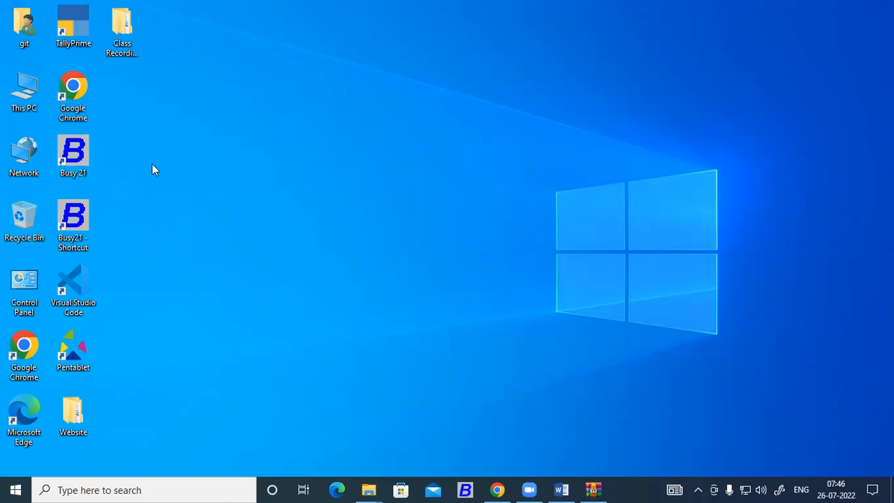
{"action": "left_click_drag", "start_coordinate": [130, 140], "coordinate": [54, 248]}
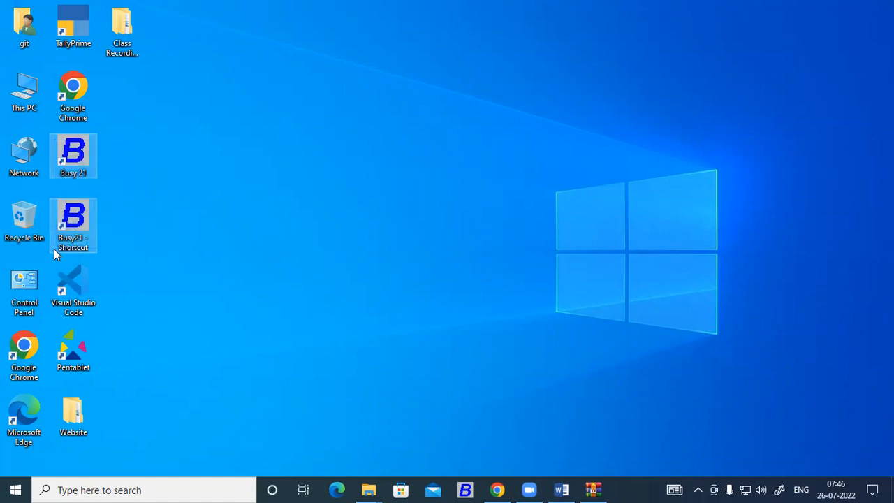
{"action": "key", "text": "Delete"}
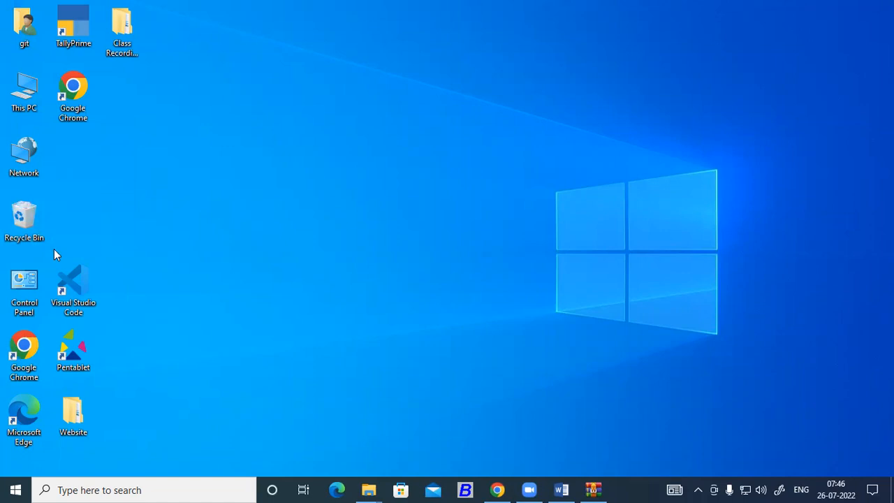
Open the E:\Busy 21 folder and launch the Busy21 application
{"action": "double_click", "coordinate": [28, 106]}
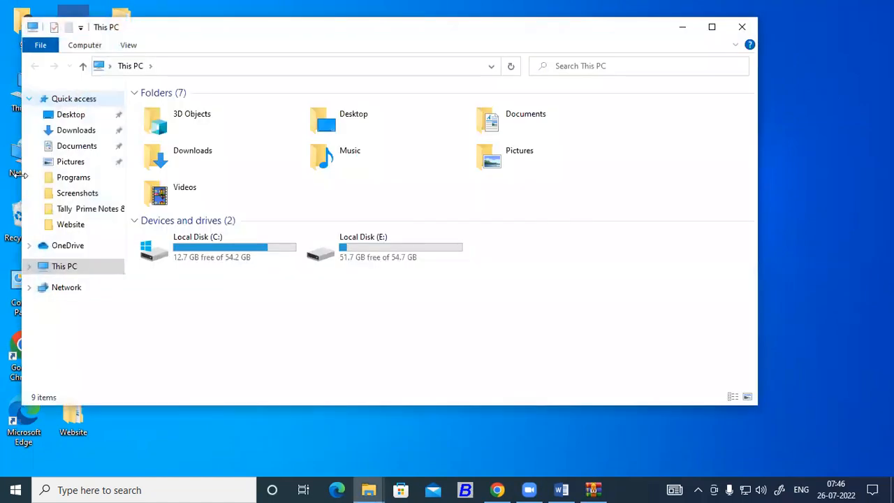
{"action": "double_click", "coordinate": [379, 251]}
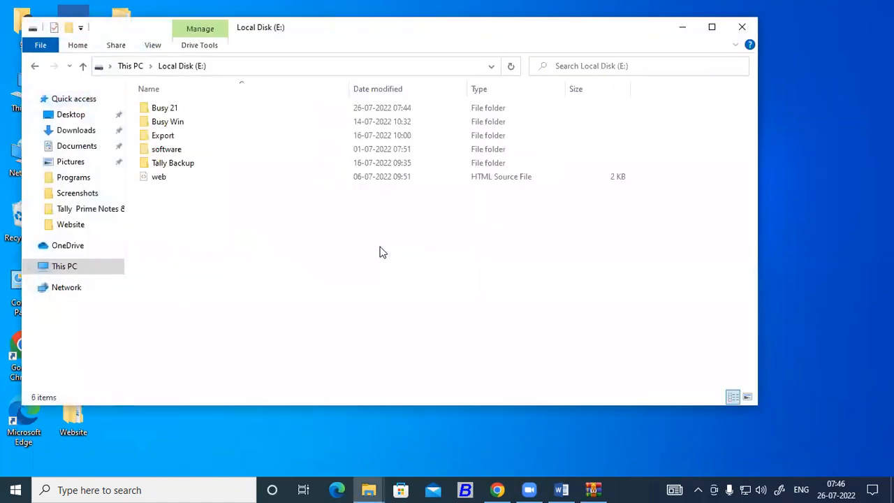
{"action": "double_click", "coordinate": [186, 108]}
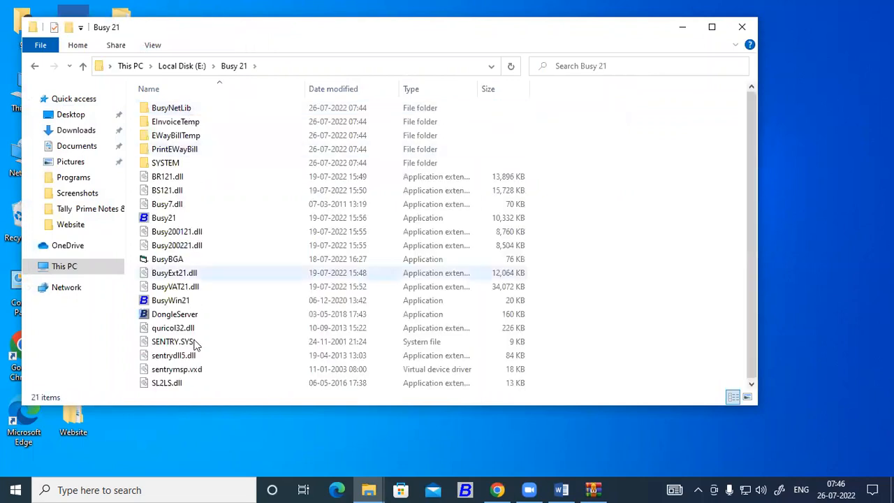
{"action": "double_click", "coordinate": [165, 218]}
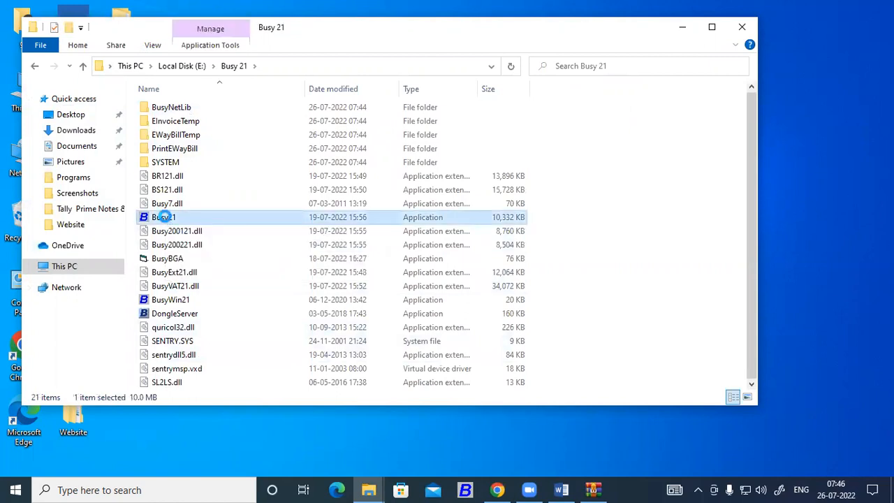
Pin the Busy21 application to the taskbar
{"action": "right_click", "coordinate": [165, 219]}
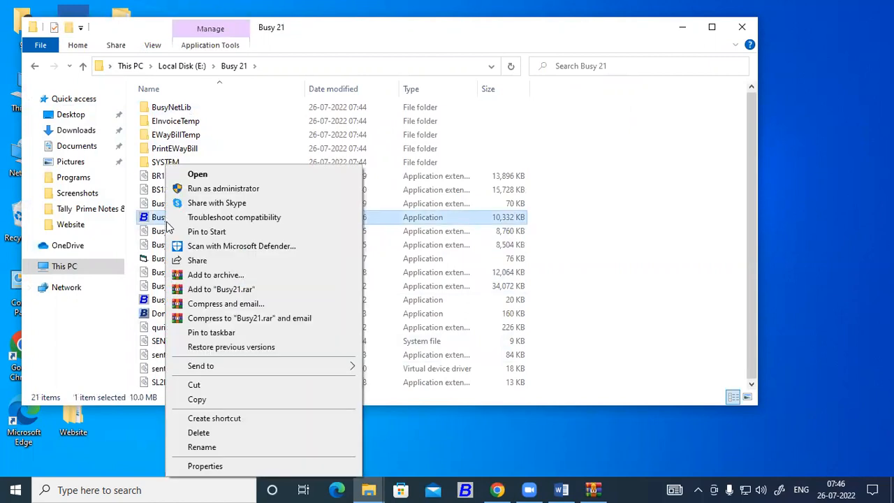
{"action": "left_click", "coordinate": [203, 336]}
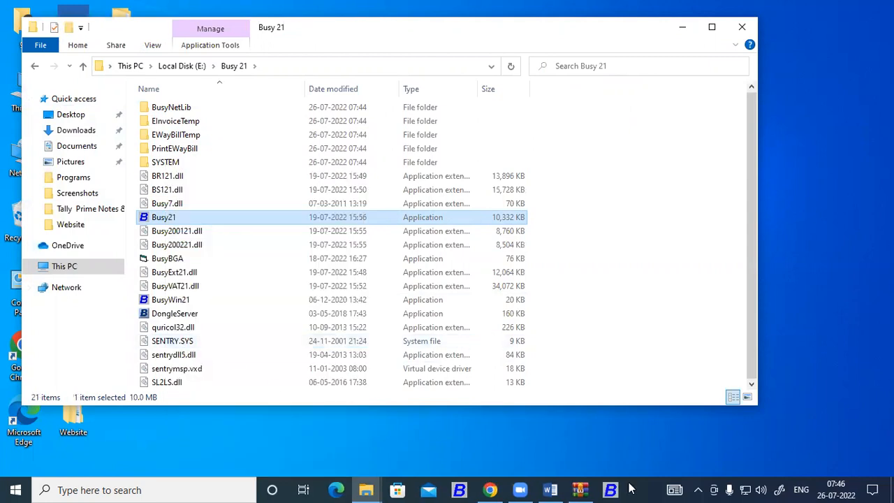
{"action": "right_click", "coordinate": [458, 489]}
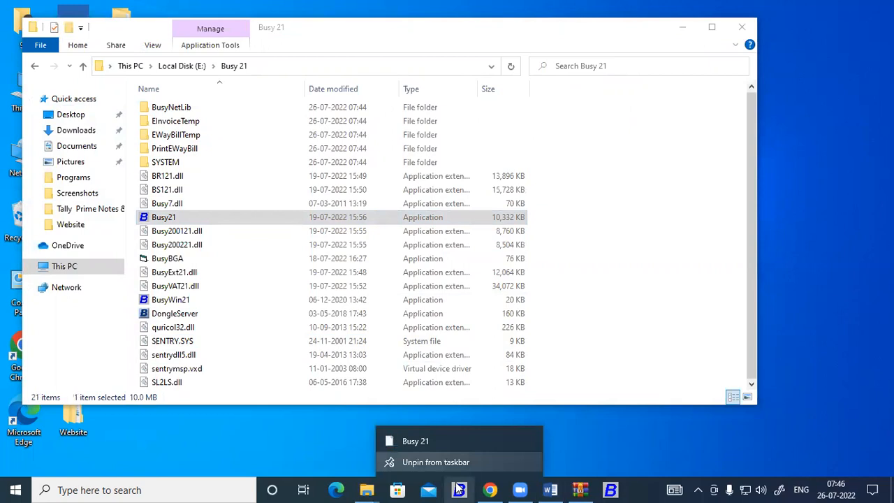
{"action": "left_click", "coordinate": [166, 219]}
Send a Busy21 shortcut to the desktop and close the Busy 21 folder window
{"action": "right_click", "coordinate": [166, 219]}
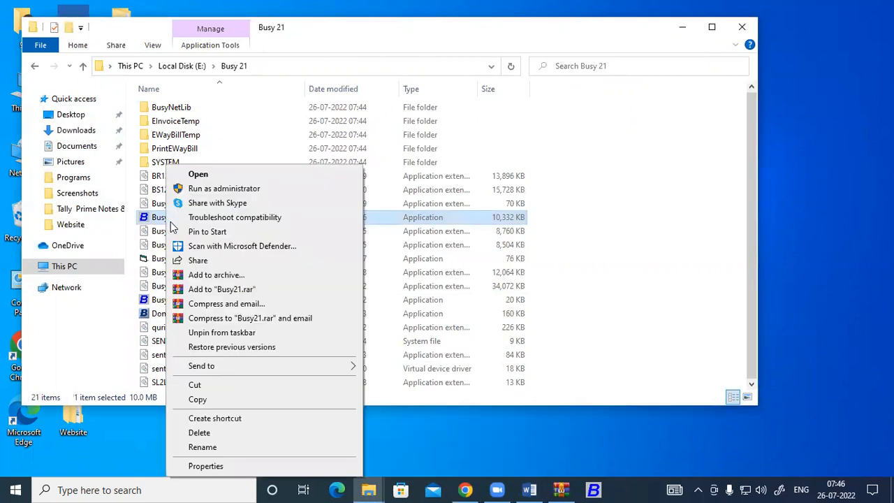
{"action": "mouse_move", "coordinate": [343, 368]}
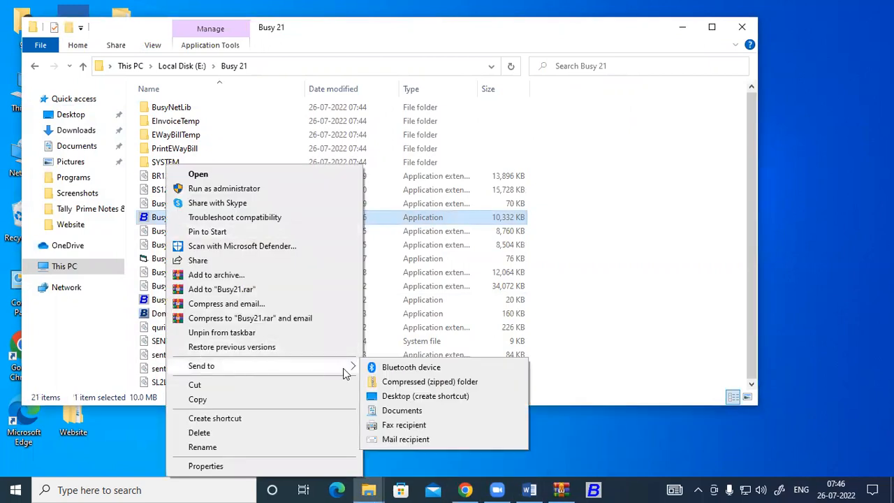
{"action": "left_click", "coordinate": [396, 395]}
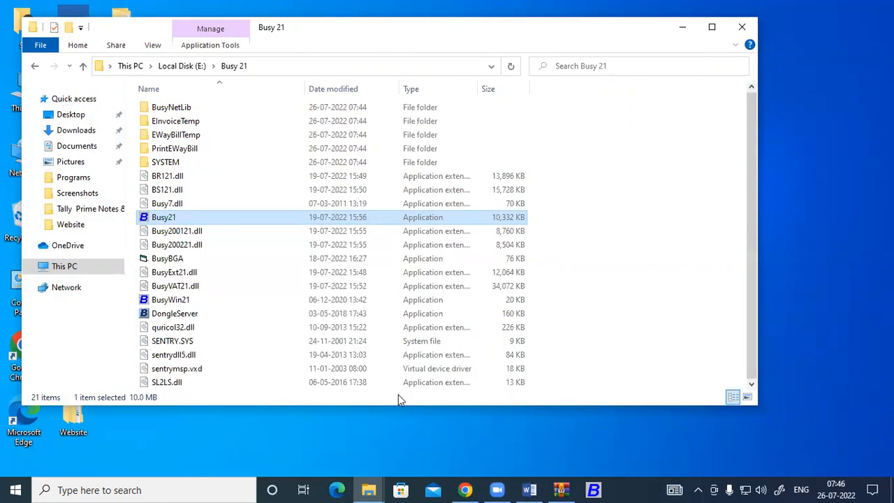
{"action": "right_click", "coordinate": [166, 220]}
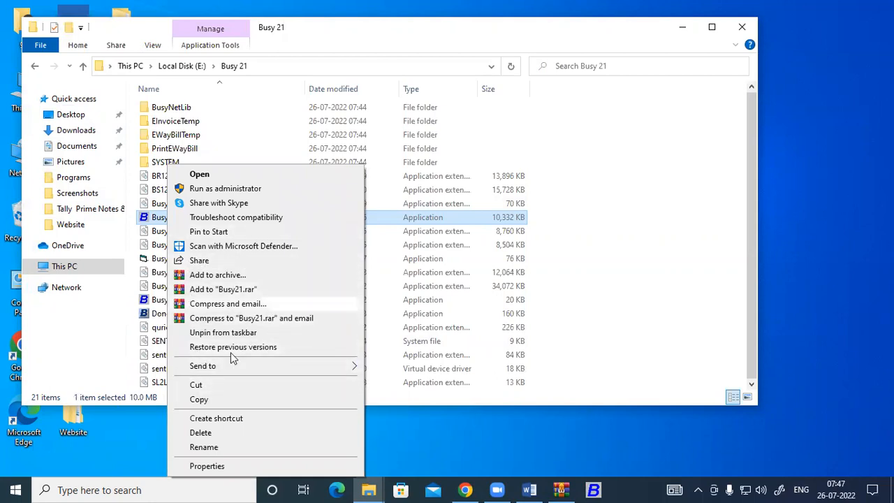
{"action": "left_click", "coordinate": [798, 214]}
{"action": "left_click", "coordinate": [741, 26]}
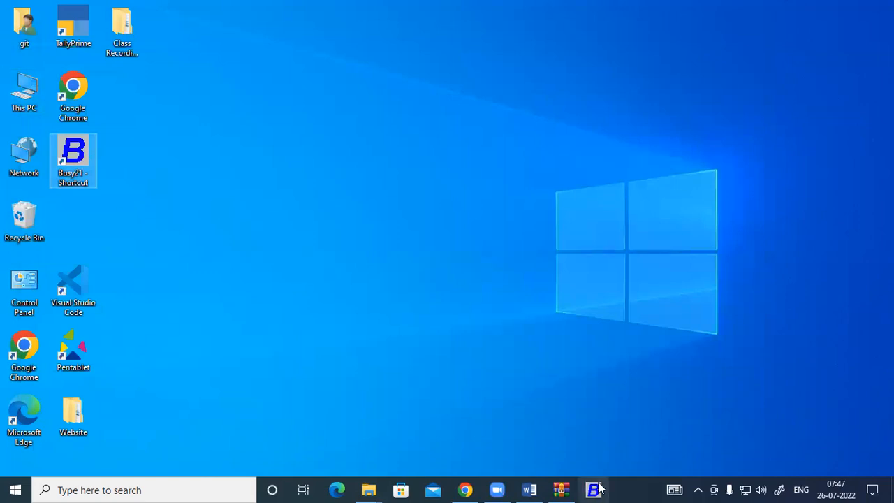
Close the Word sketch document, discarding it without saving
{"action": "left_click", "coordinate": [532, 489]}
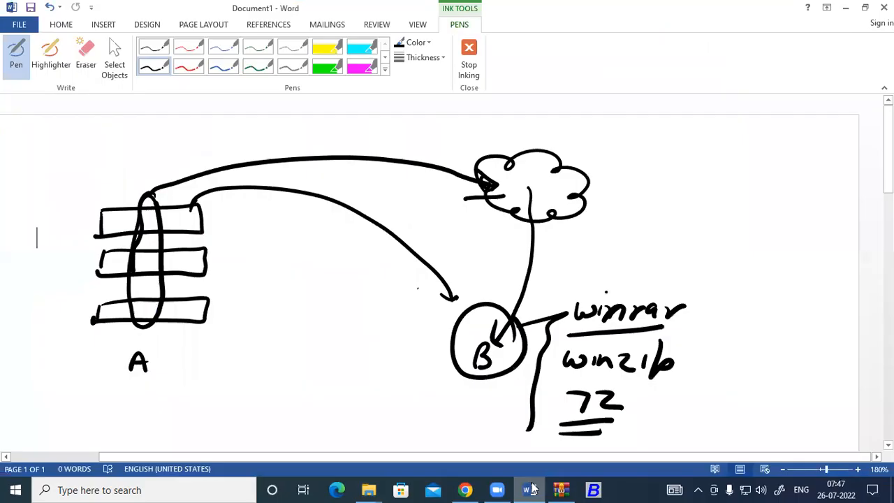
{"action": "key", "text": "alt+F4"}
{"action": "left_click", "coordinate": [456, 262]}
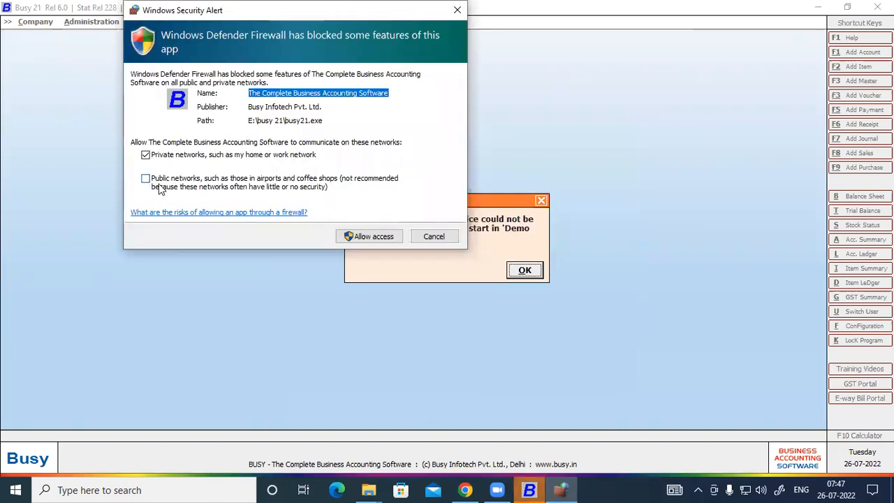
Allow BUSY 21 through the firewall on private and public networks, then acknowledge Demo Mode
{"action": "left_click", "coordinate": [146, 180]}
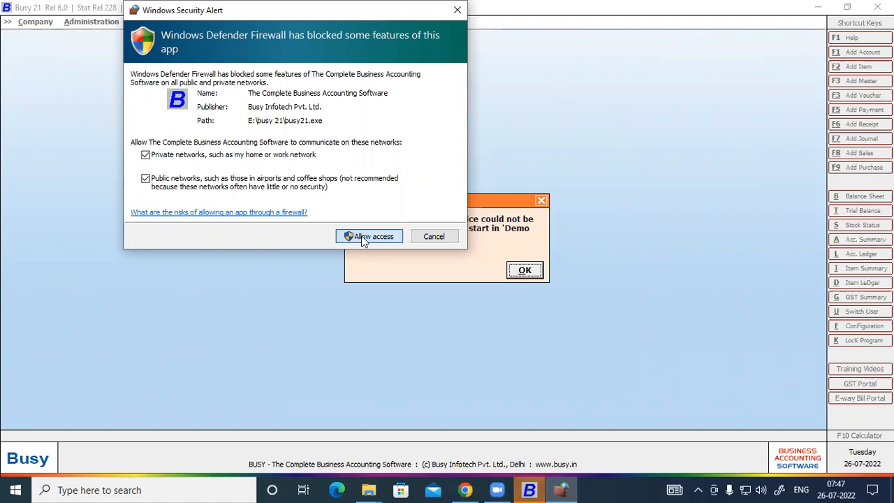
{"action": "left_click", "coordinate": [363, 238]}
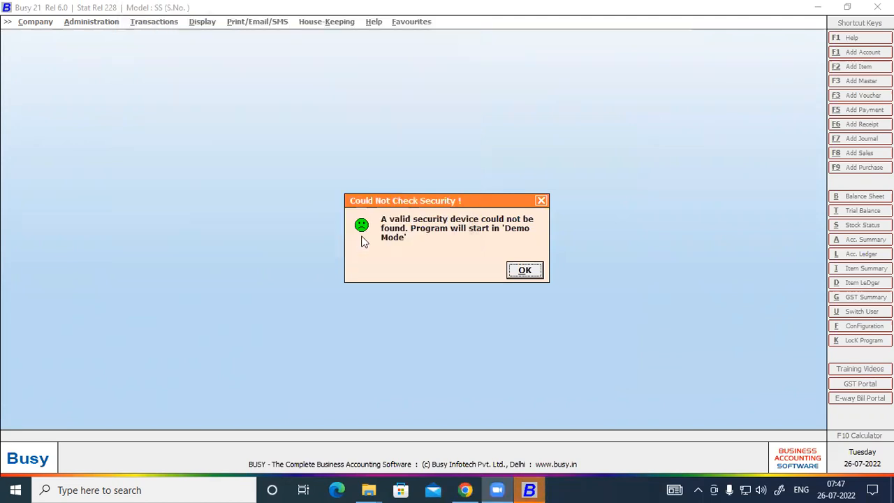
{"action": "left_click_drag", "start_coordinate": [419, 201], "coordinate": [225, 69]}
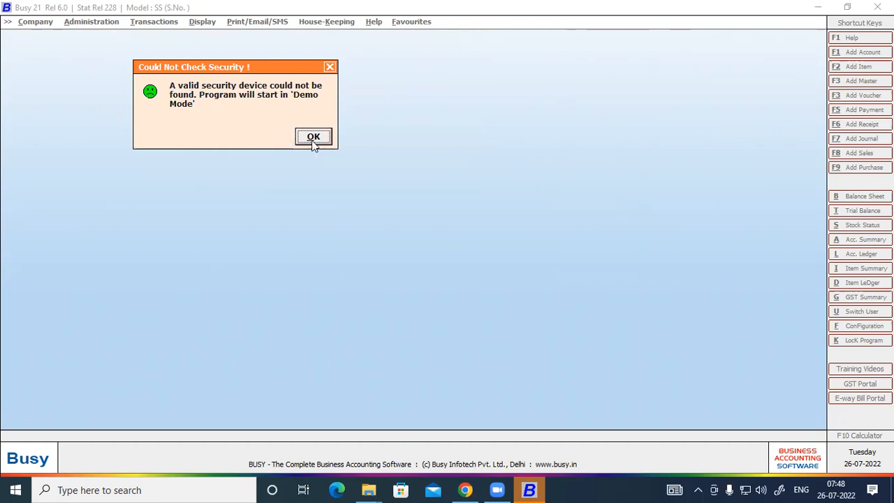
{"action": "left_click", "coordinate": [313, 136]}
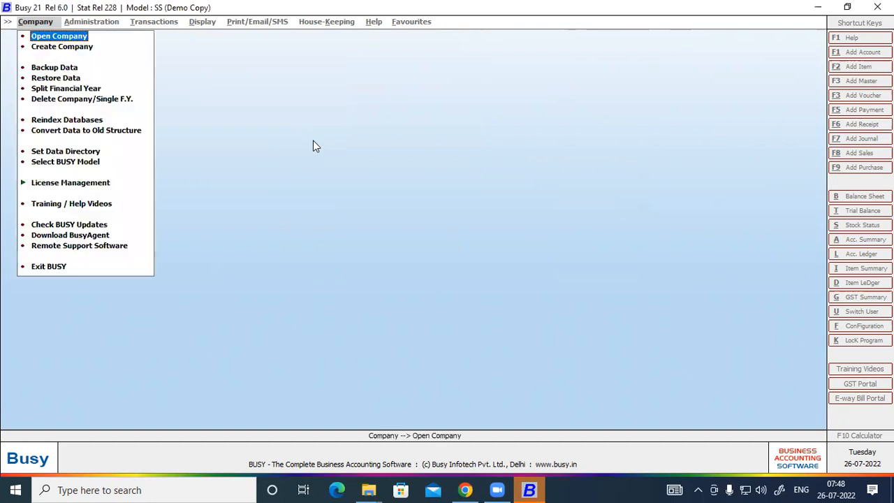
Open a blank Create Company form without the training videos, then bring Chrome forward
{"action": "left_click", "coordinate": [53, 48]}
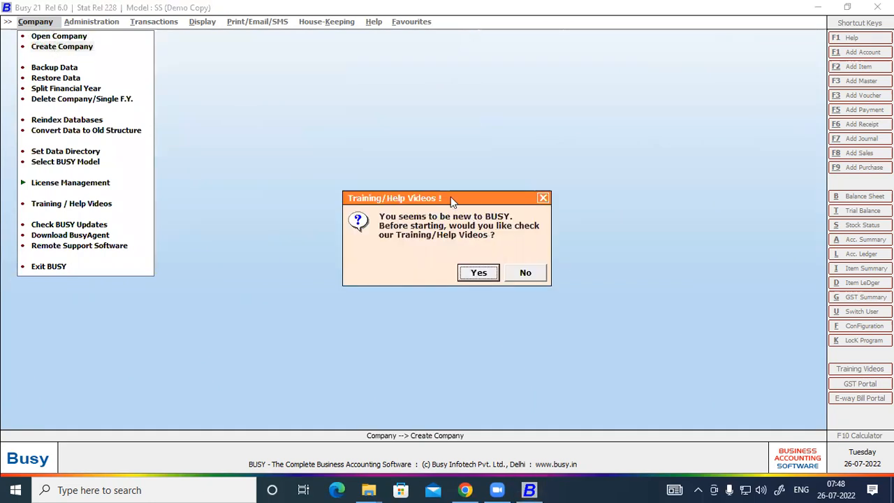
{"action": "left_click_drag", "start_coordinate": [451, 196], "coordinate": [169, 66]}
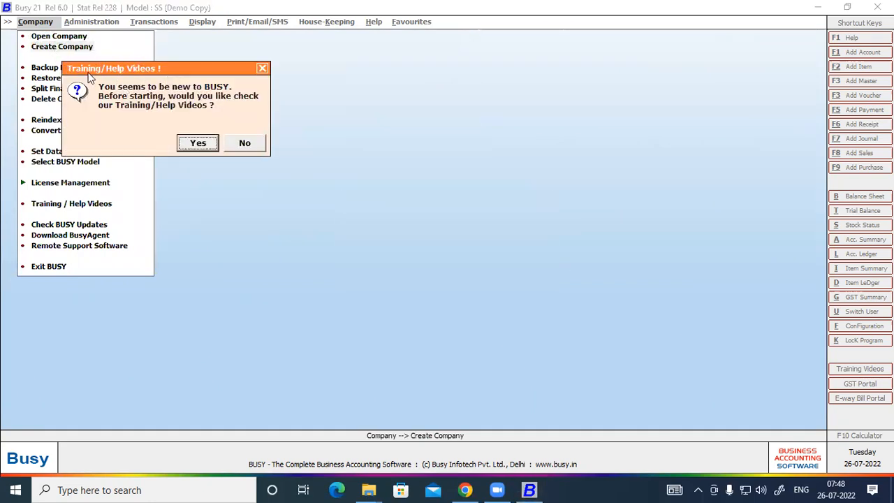
{"action": "left_click", "coordinate": [232, 146]}
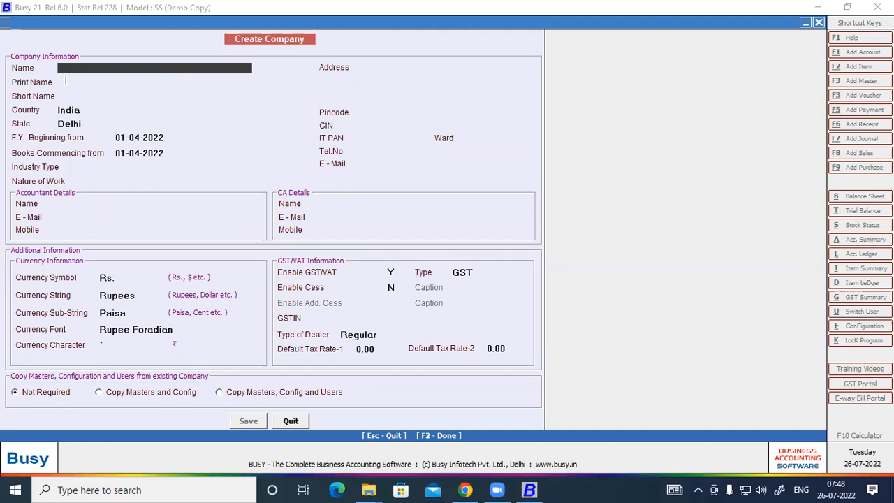
{"action": "key", "text": "Return"}
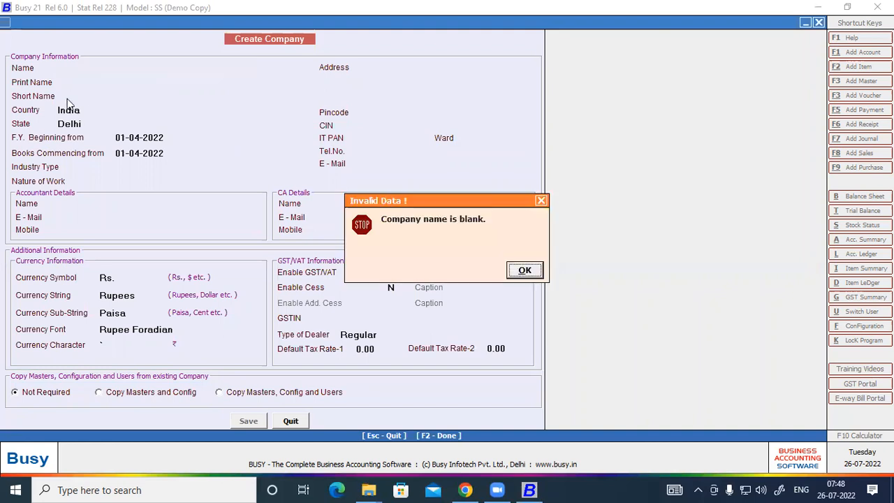
{"action": "left_click", "coordinate": [527, 273]}
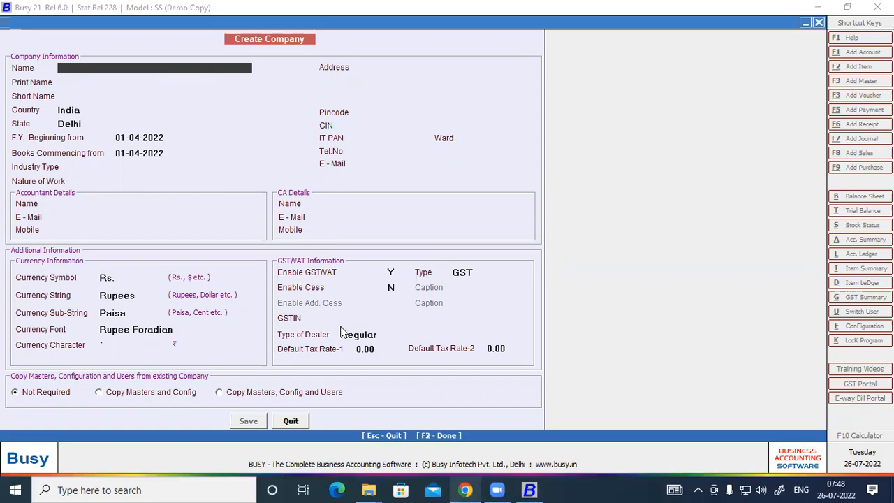
{"action": "key", "text": "alt+Tab"}
{"action": "left_click", "coordinate": [506, 10]}
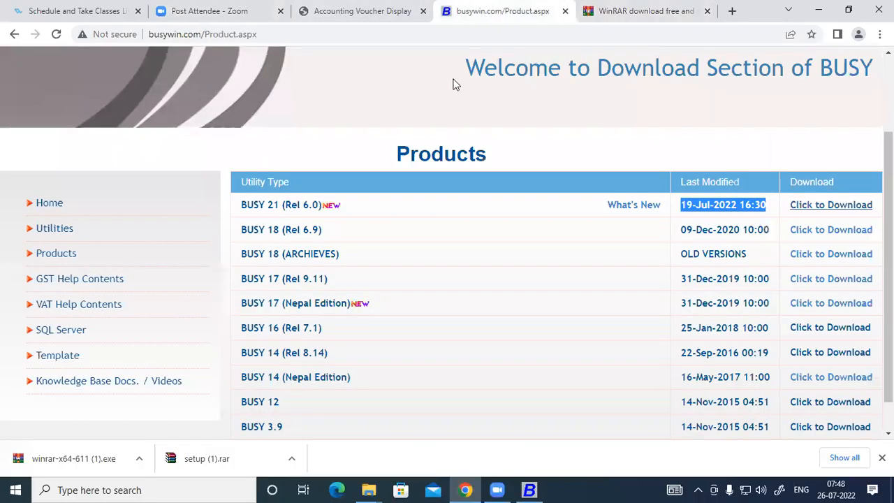
Copy the consignee name SHRI RAM BUILDING MATERIAL from the tax invoice PDF
{"action": "left_click", "coordinate": [372, 10]}
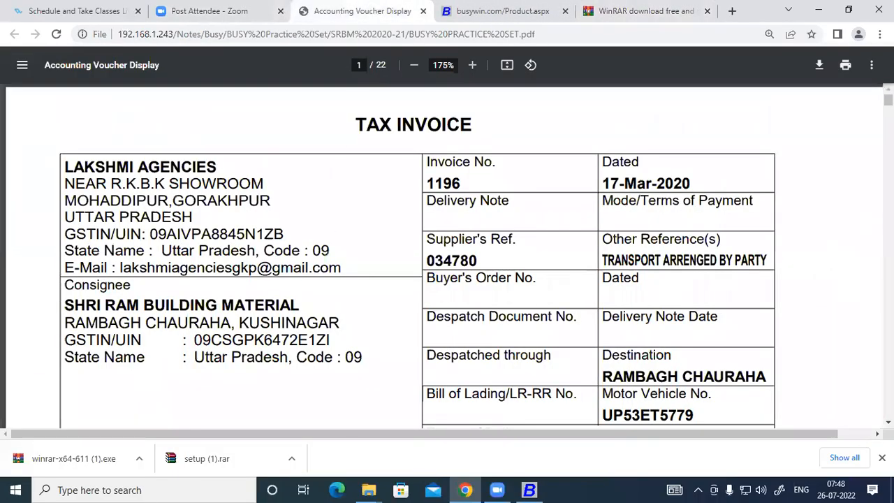
{"action": "left_click", "coordinate": [881, 458]}
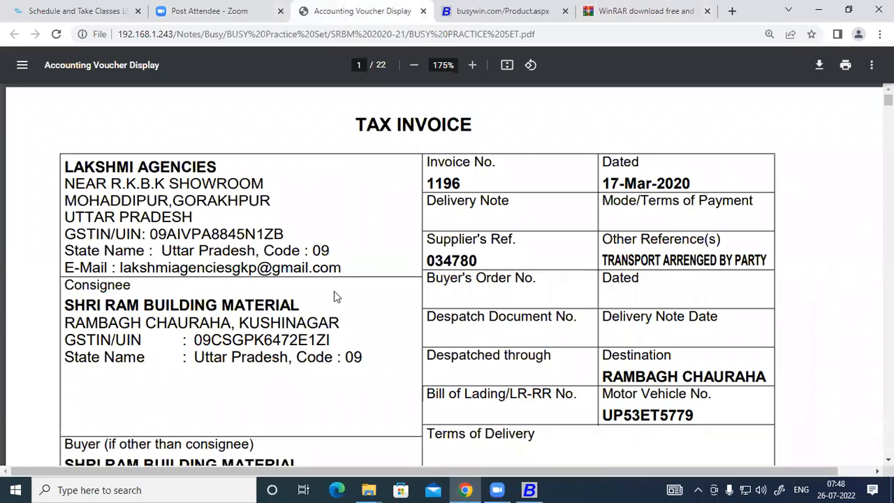
{"action": "scroll", "coordinate": [334, 290], "scroll_direction": "down", "scroll_amount": 1}
{"action": "scroll", "coordinate": [334, 292], "scroll_direction": "up", "scroll_amount": 1}
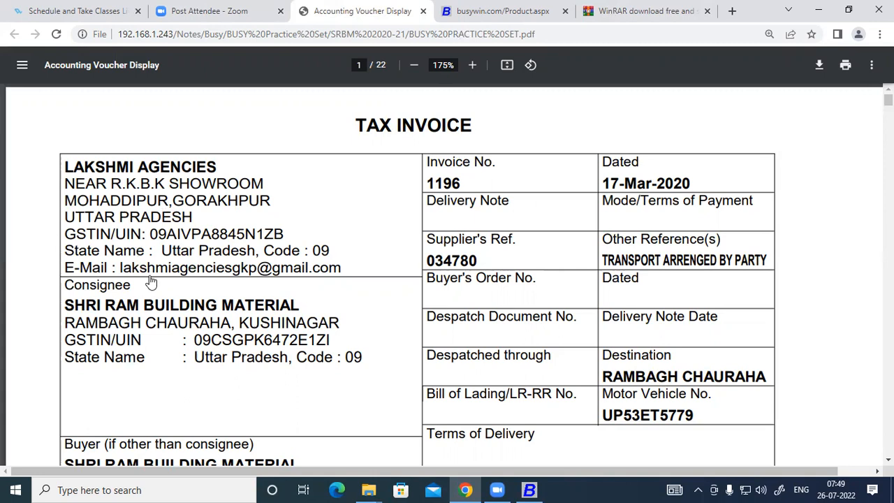
{"action": "scroll", "coordinate": [151, 281], "scroll_direction": "down", "scroll_amount": 2}
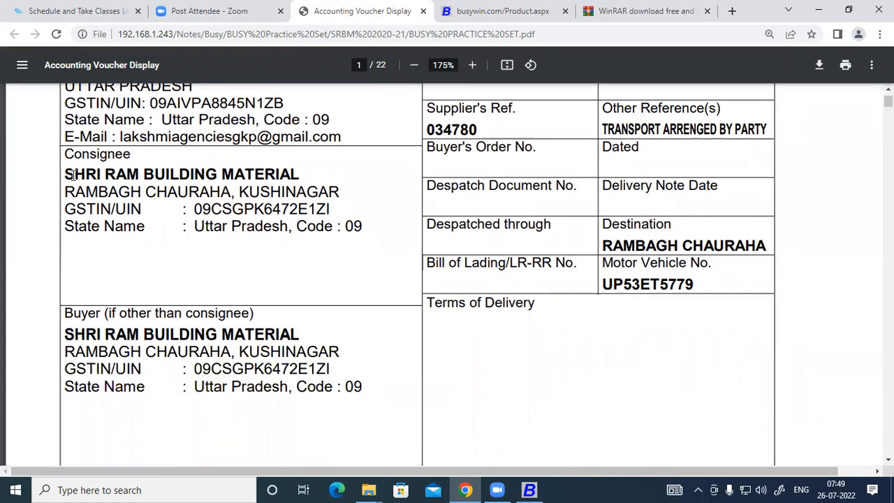
{"action": "left_click_drag", "start_coordinate": [65, 172], "coordinate": [300, 174]}
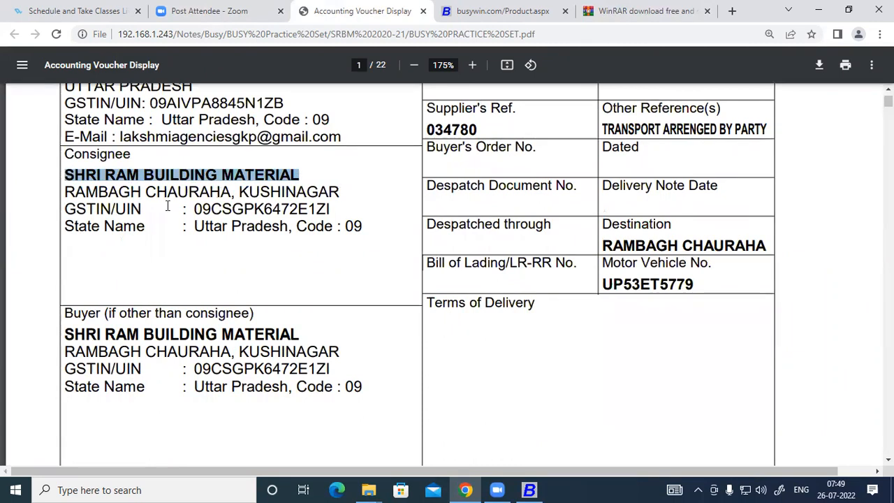
{"action": "left_click_drag", "start_coordinate": [65, 192], "coordinate": [98, 192]}
{"action": "left_click_drag", "start_coordinate": [182, 183], "coordinate": [338, 192]}
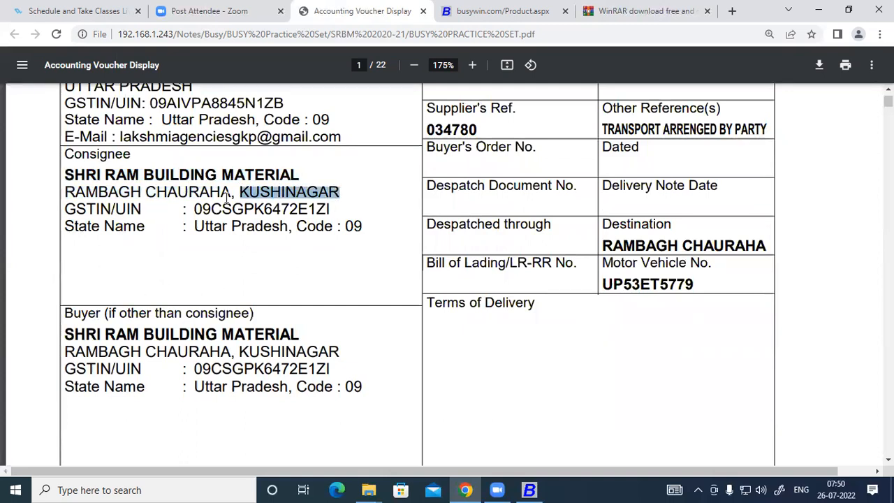
{"action": "left_click_drag", "start_coordinate": [66, 175], "coordinate": [298, 174]}
{"action": "key", "text": "super+c"}
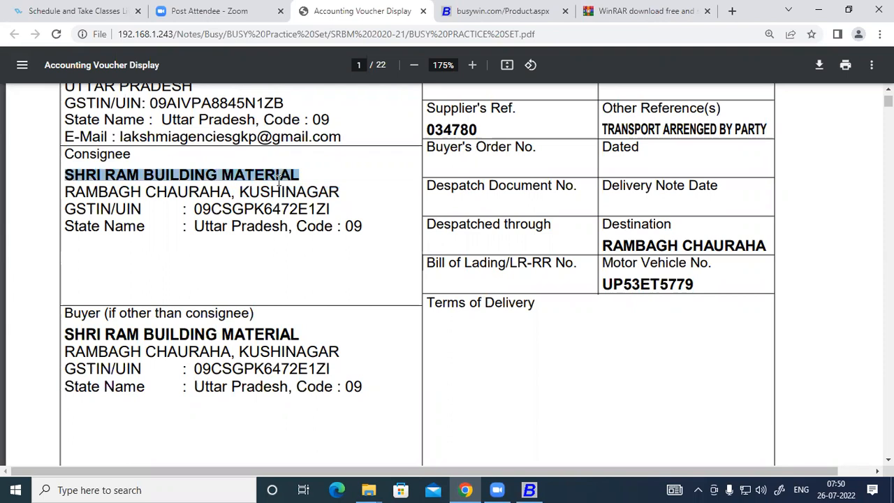
{"action": "right_click", "coordinate": [274, 174]}
{"action": "left_click", "coordinate": [293, 182]}
Paste the copied name into the BUSY company form's Name field
{"action": "left_click", "coordinate": [532, 489]}
{"action": "right_click", "coordinate": [65, 69]}
{"action": "left_click", "coordinate": [98, 125]}
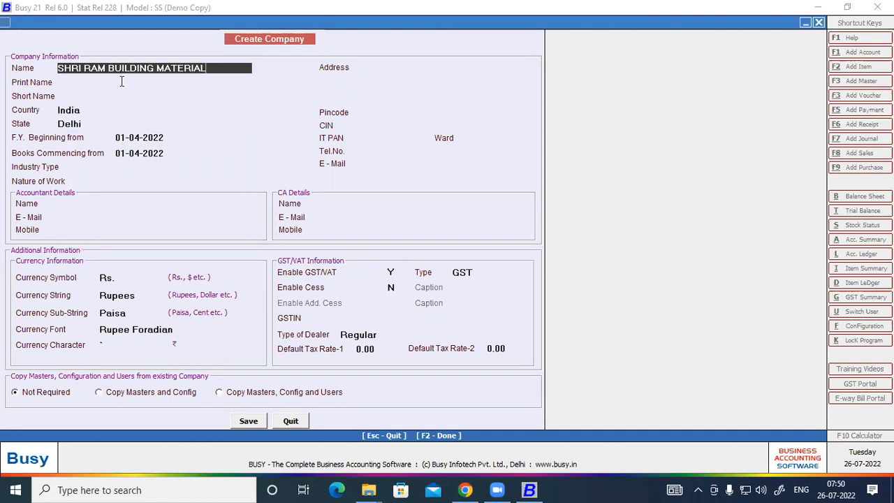
Accept SHRI RAM BUILDING MATERIAL as Print Name and enter SRBM as the Short Name
{"action": "key", "text": "Return"}
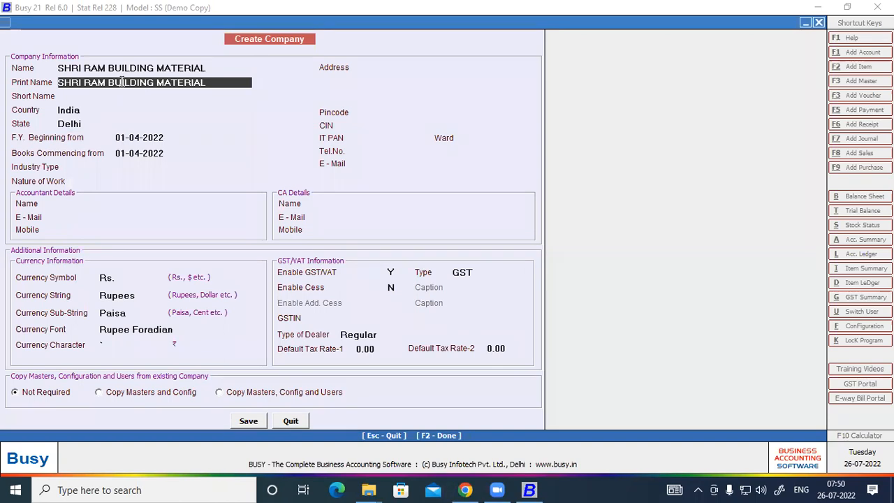
{"action": "key", "text": "Return"}
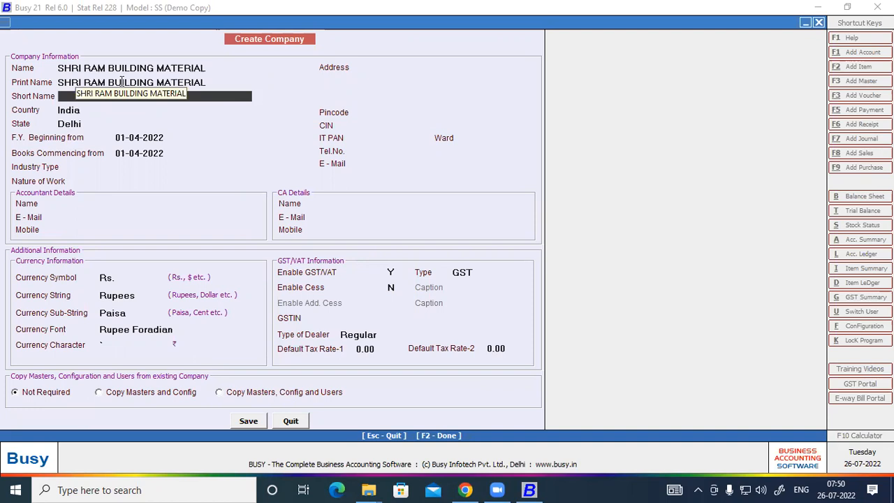
{"action": "type", "text": "SRBM"}
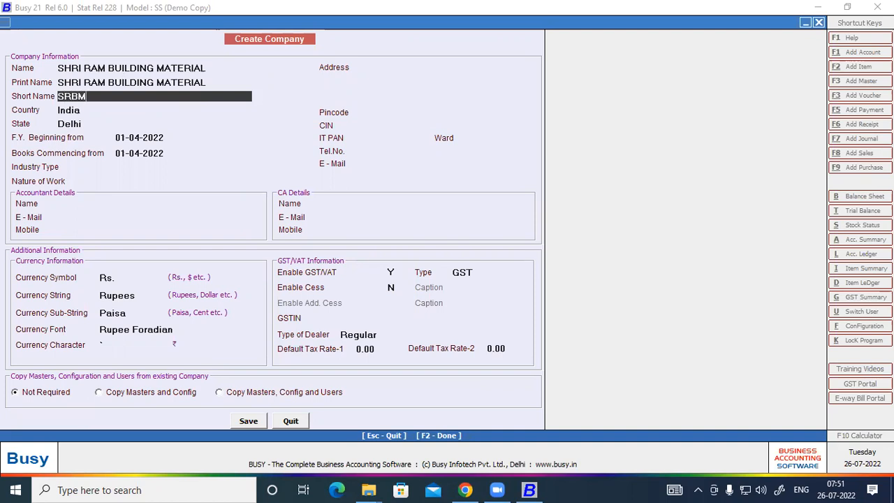
{"action": "key", "text": "Return"}
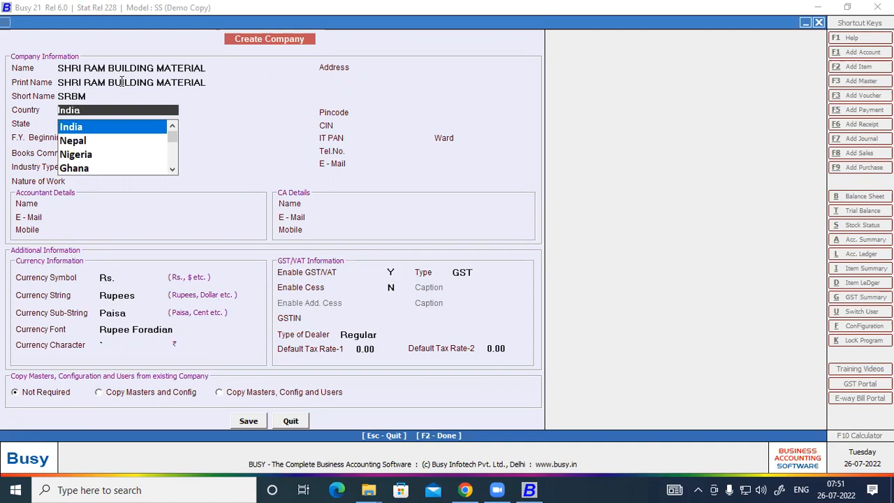
Keep India as the country and pick Uttar Pradesh from the state list
{"action": "key", "text": "Return"}
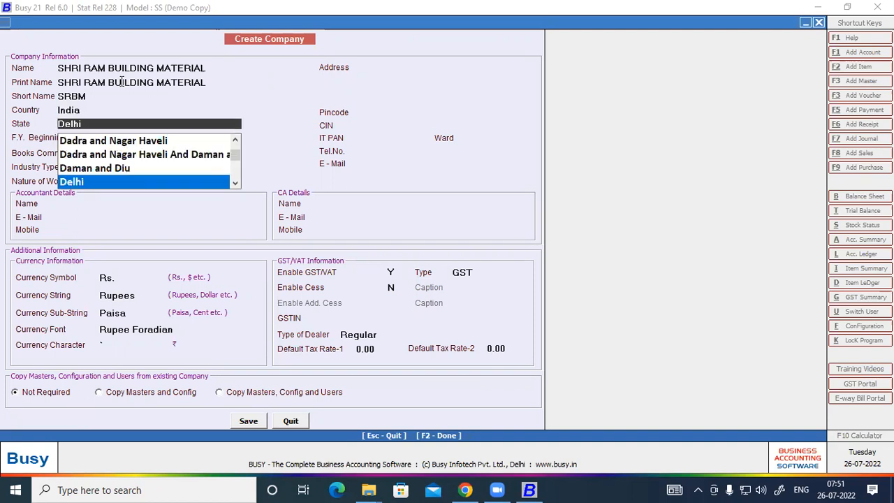
{"action": "type", "text": "U"}
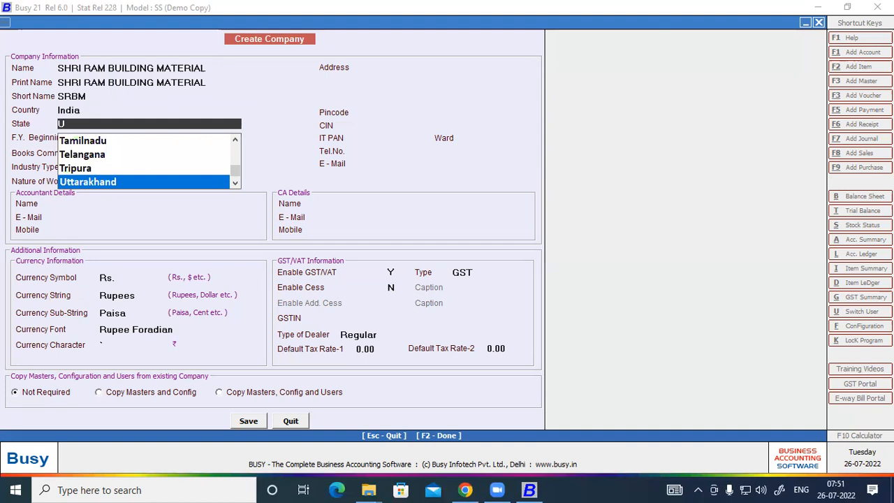
{"action": "key", "text": "Down"}
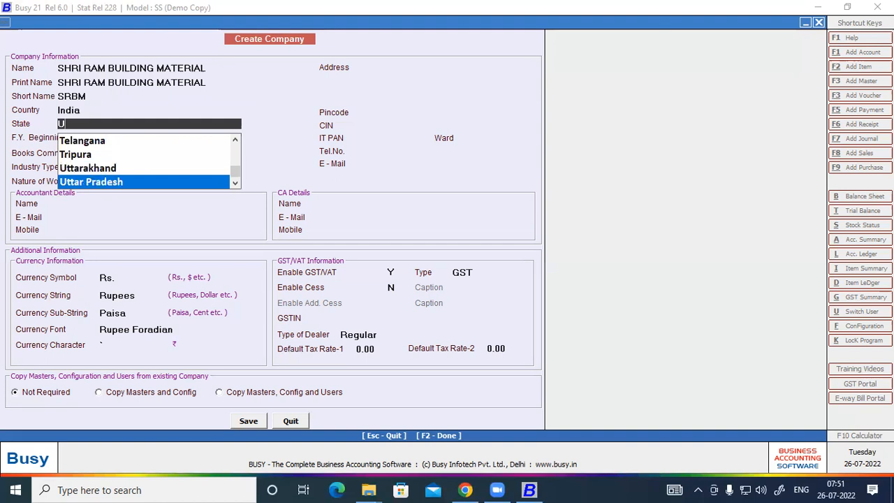
{"action": "key", "text": "BackSpace"}
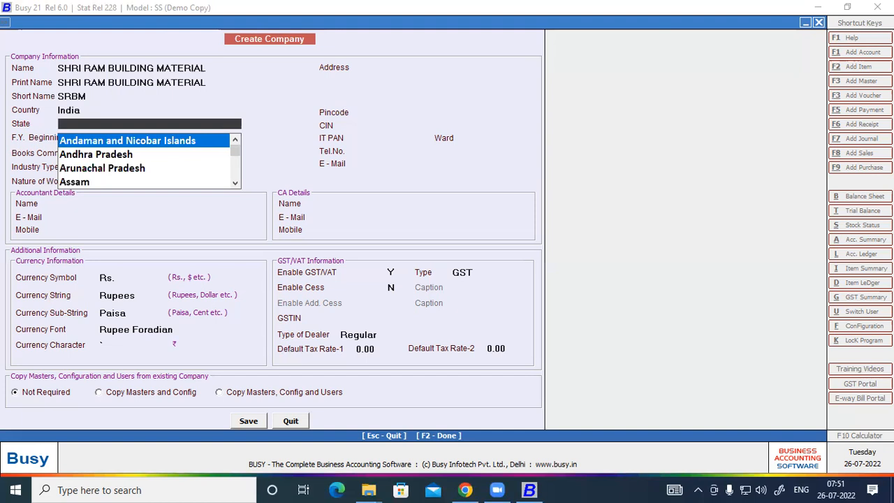
{"action": "type", "text": "U"}
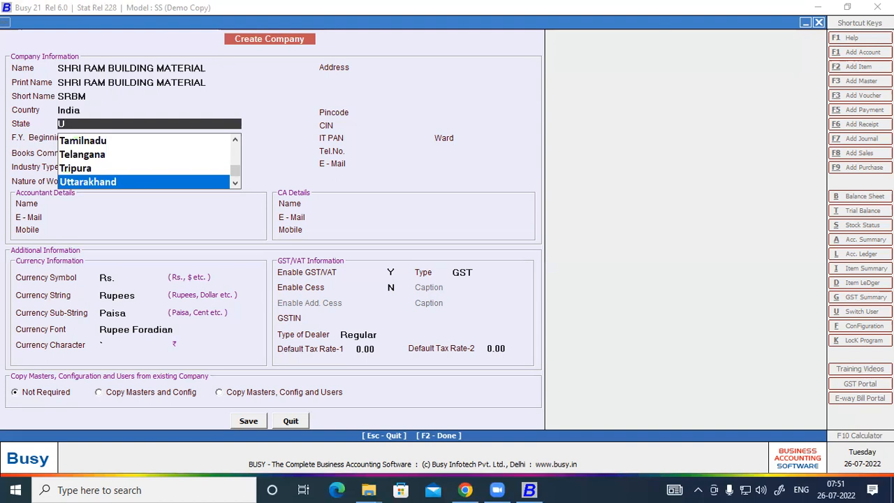
{"action": "key", "text": "Down"}
{"action": "key", "text": "Down"}
{"action": "key", "text": "Up"}
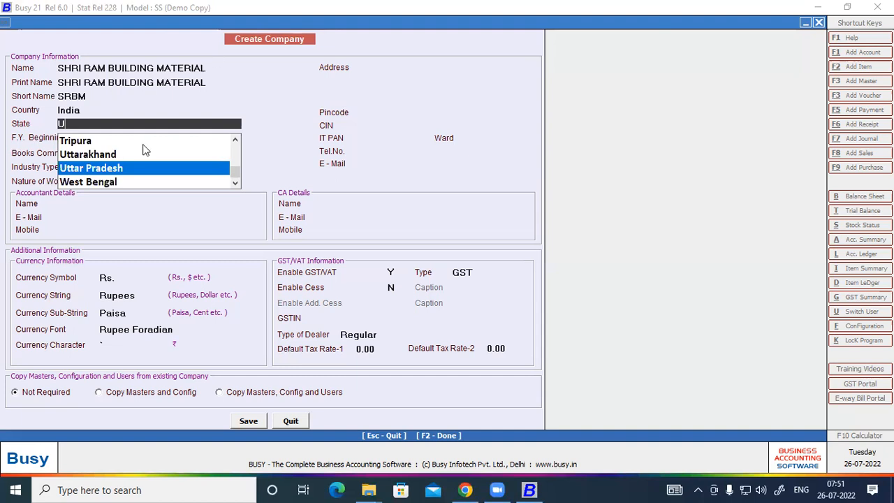
{"action": "scroll", "coordinate": [128, 157], "scroll_direction": "up", "scroll_amount": 2}
{"action": "scroll", "coordinate": [128, 155], "scroll_direction": "down", "scroll_amount": 3}
{"action": "left_click", "coordinate": [90, 167]}
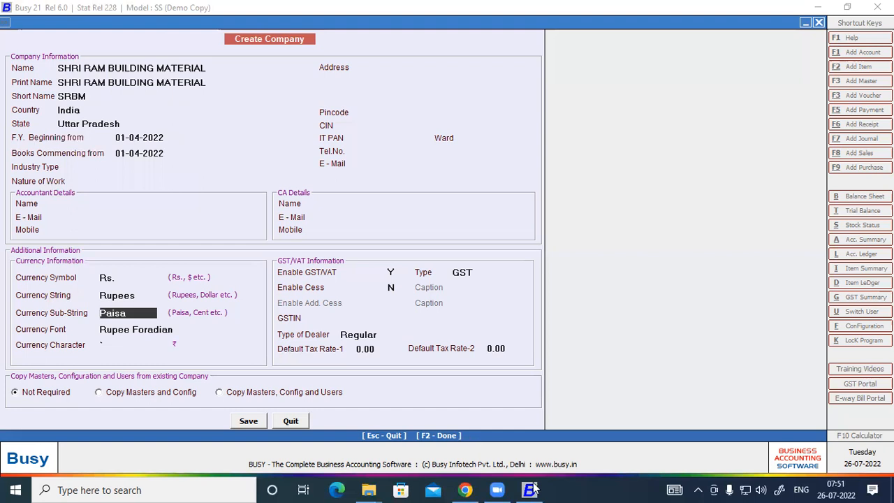
{"action": "left_click", "coordinate": [466, 490]}
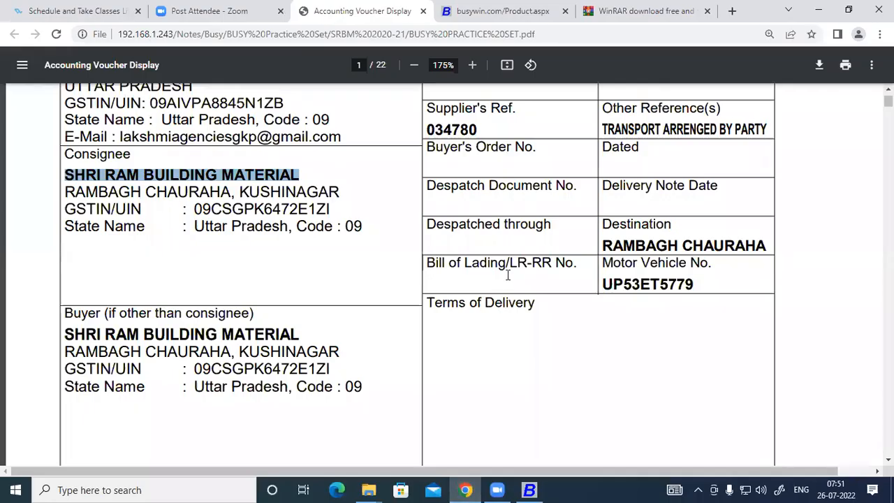
{"action": "scroll", "coordinate": [604, 185], "scroll_direction": "up", "scroll_amount": 2}
{"action": "left_click_drag", "start_coordinate": [602, 184], "coordinate": [694, 186]}
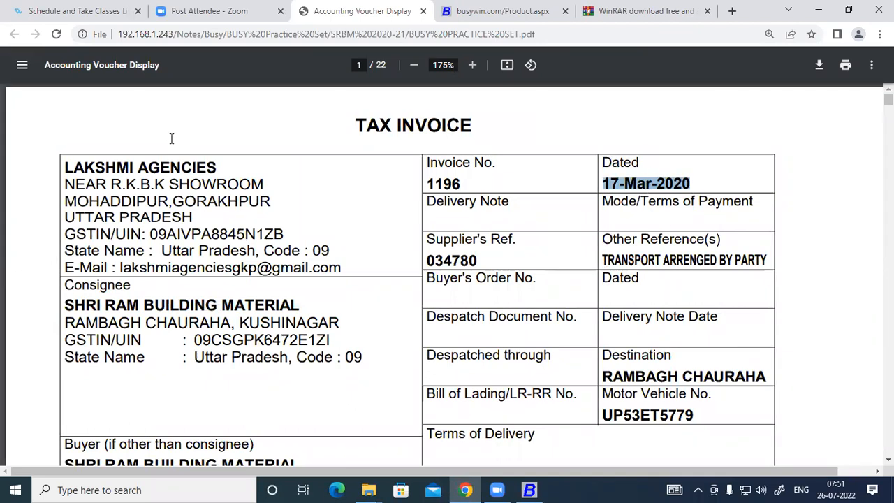
{"action": "key", "text": "alt+Tab"}
{"action": "key", "text": "BackSpace"}
{"action": "key", "text": "BackSpace"}
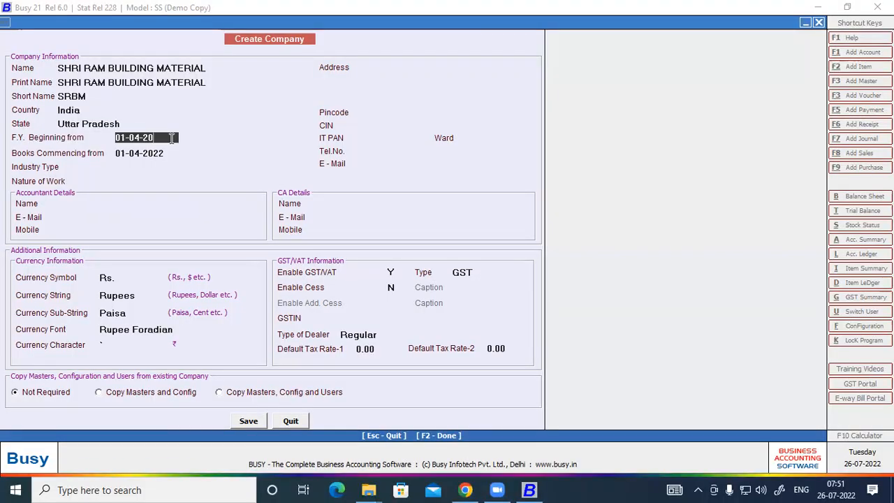
{"action": "type", "text": "19"}
{"action": "key", "text": "Return"}
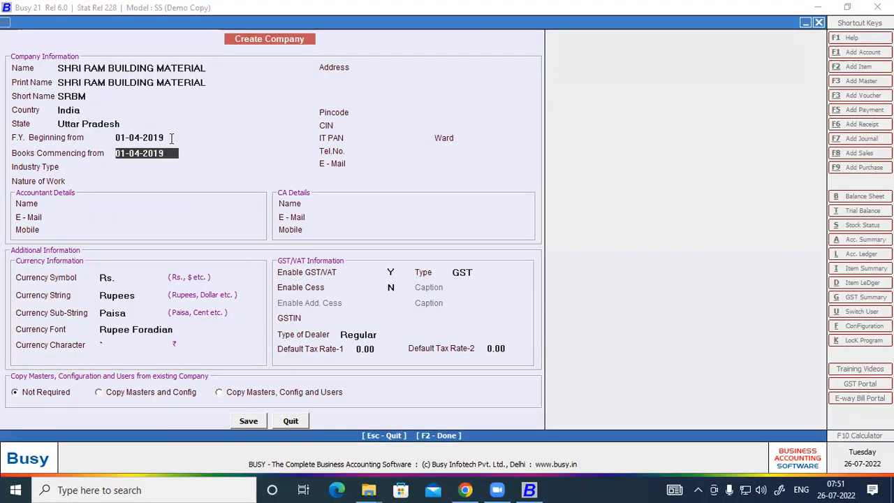
{"action": "key", "text": "Return"}
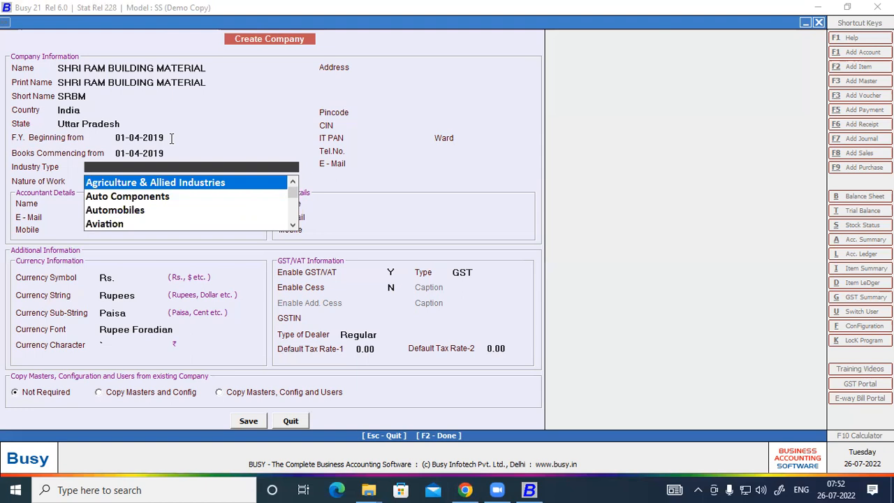
Choose Cement as the company's industry type
{"action": "key", "text": "Down"}
{"action": "key", "text": "Down"}
{"action": "key", "text": "Down"}
{"action": "key", "text": "Down"}
{"action": "key", "text": "Down"}
{"action": "key", "text": "Down"}
{"action": "key", "text": "Down"}
{"action": "key", "text": "Down"}
{"action": "key", "text": "Down"}
{"action": "key", "text": "Up"}
{"action": "key", "text": "Up"}
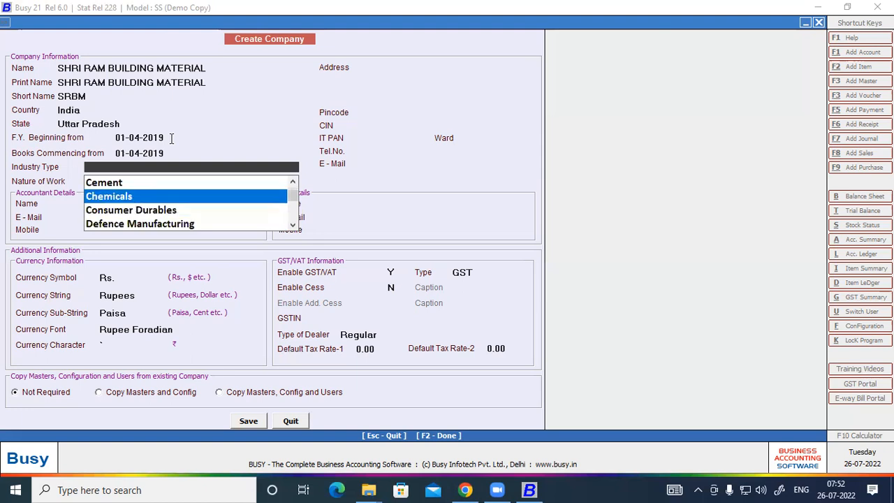
{"action": "key", "text": "Up"}
{"action": "key", "text": "Up"}
{"action": "key", "text": "Up"}
{"action": "key", "text": "Up"}
{"action": "key", "text": "Up"}
{"action": "key", "text": "Up"}
{"action": "key", "text": "Up"}
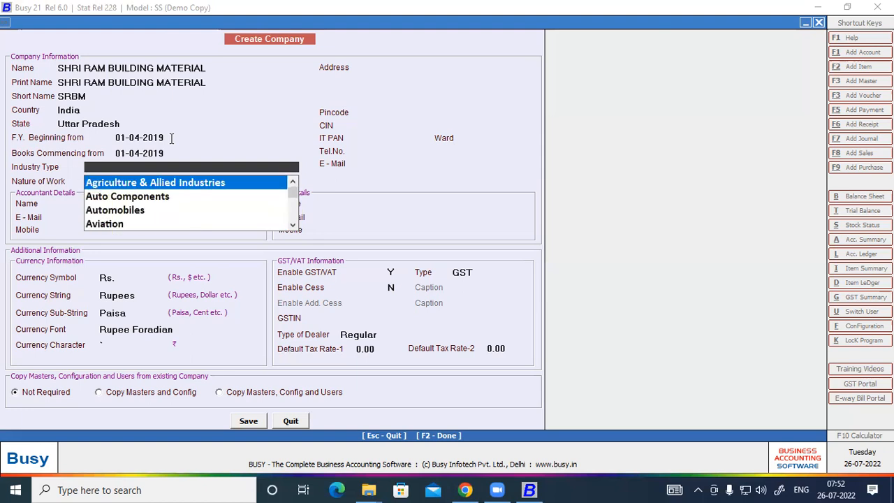
{"action": "key", "text": "Down"}
{"action": "key", "text": "Down"}
{"action": "key", "text": "Down"}
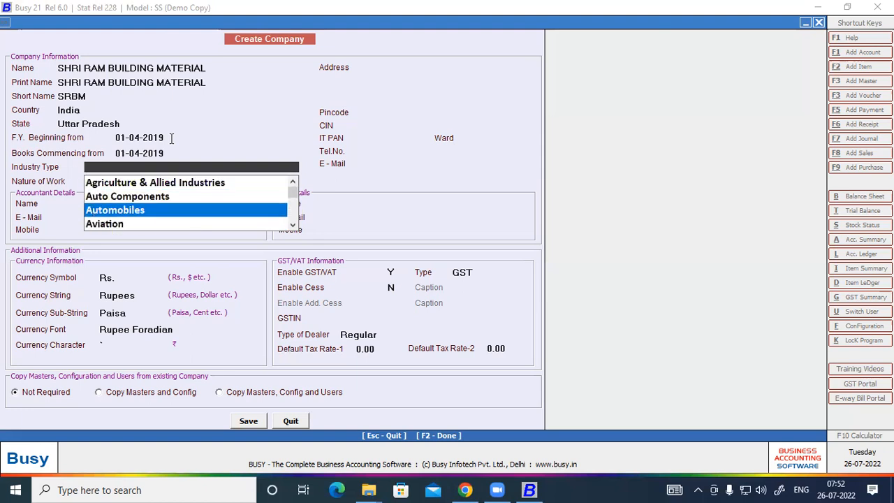
{"action": "key", "text": "Down"}
{"action": "key", "text": "Down"}
{"action": "key", "text": "Down"}
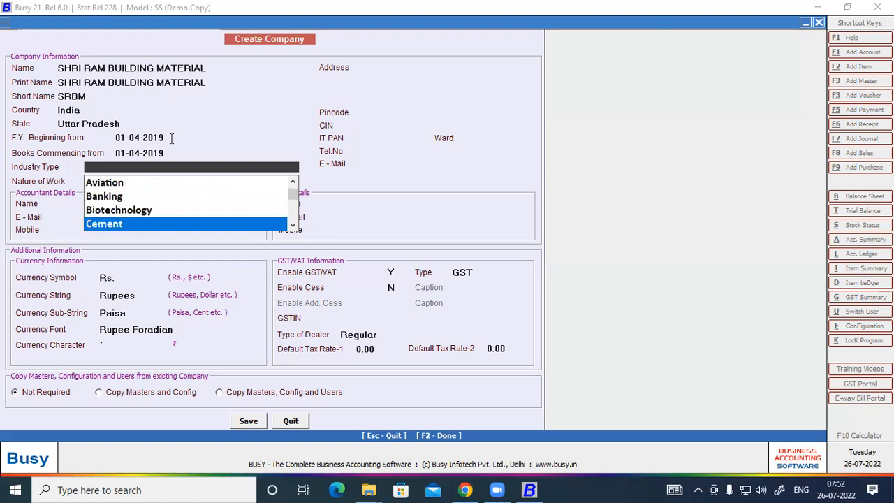
{"action": "key", "text": "Down"}
{"action": "key", "text": "Up"}
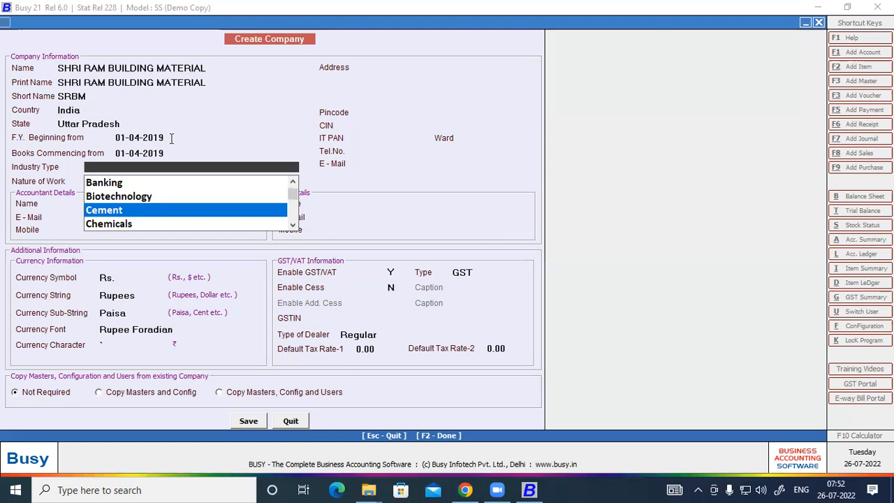
{"action": "key", "text": "Return"}
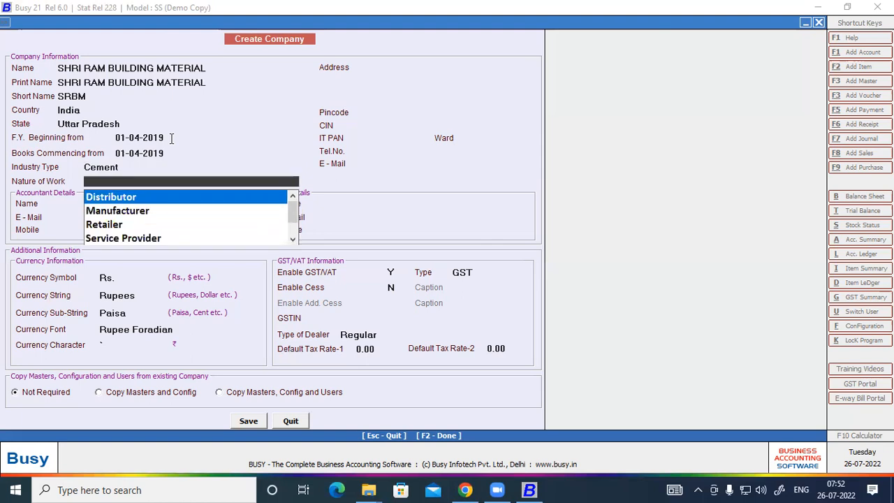
Choose Distributor as the nature of work
{"action": "key", "text": "Down"}
{"action": "key", "text": "Down"}
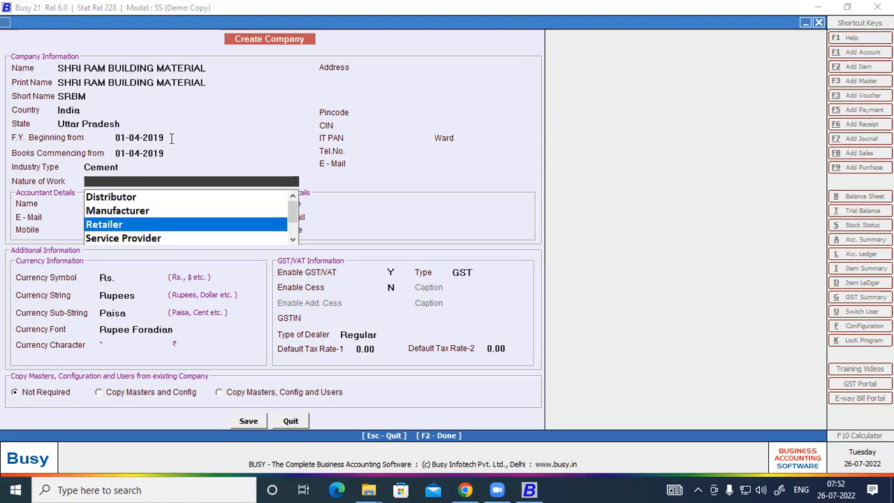
{"action": "key", "text": "Down"}
{"action": "key", "text": "Down"}
{"action": "key", "text": "Down"}
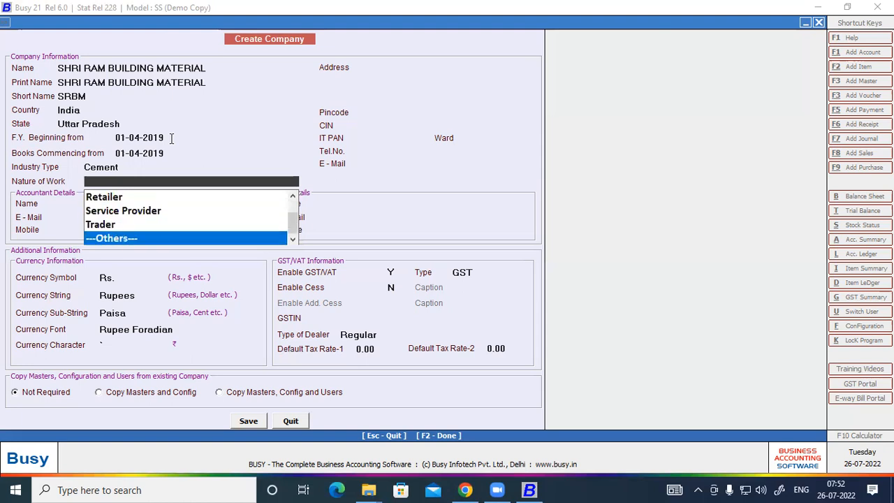
{"action": "key", "text": "Up"}
{"action": "key", "text": "Up"}
{"action": "key", "text": "Up"}
{"action": "key", "text": "Up"}
{"action": "key", "text": "Up"}
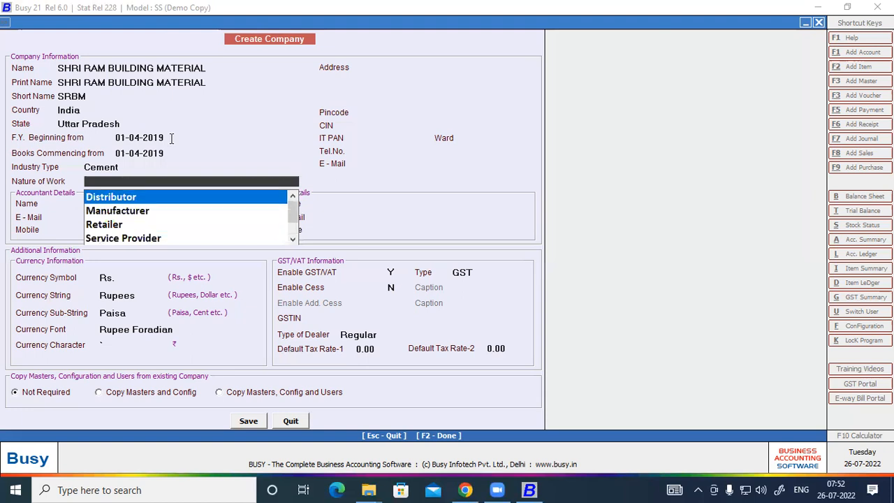
{"action": "key", "text": "Return"}
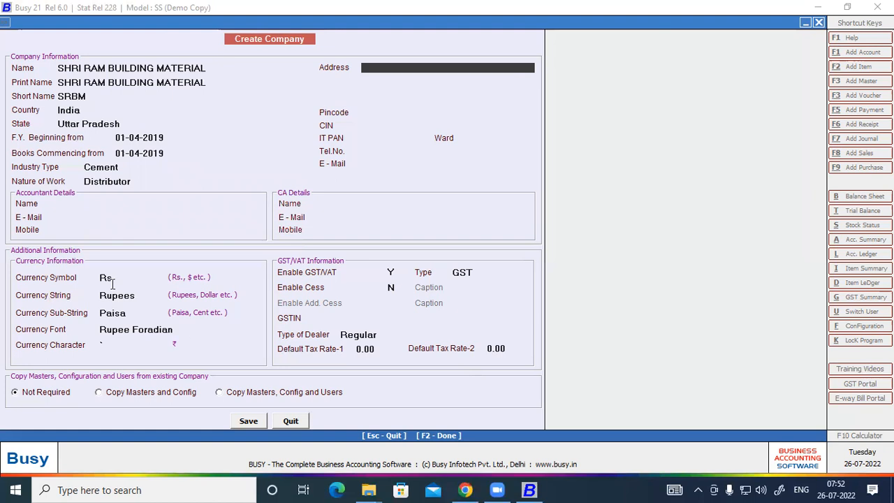
{"action": "key", "text": "alt+Tab"}
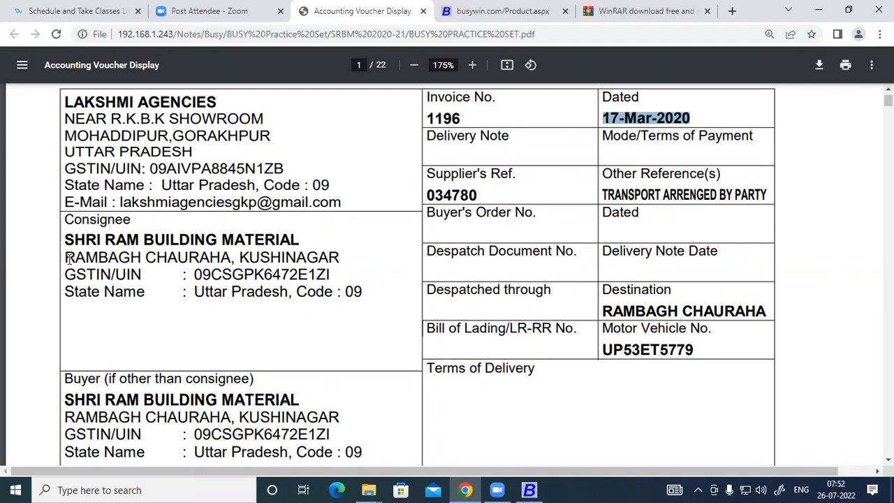
{"action": "left_click_drag", "start_coordinate": [65, 257], "coordinate": [227, 256]}
{"action": "key", "text": "ctrl+c"}
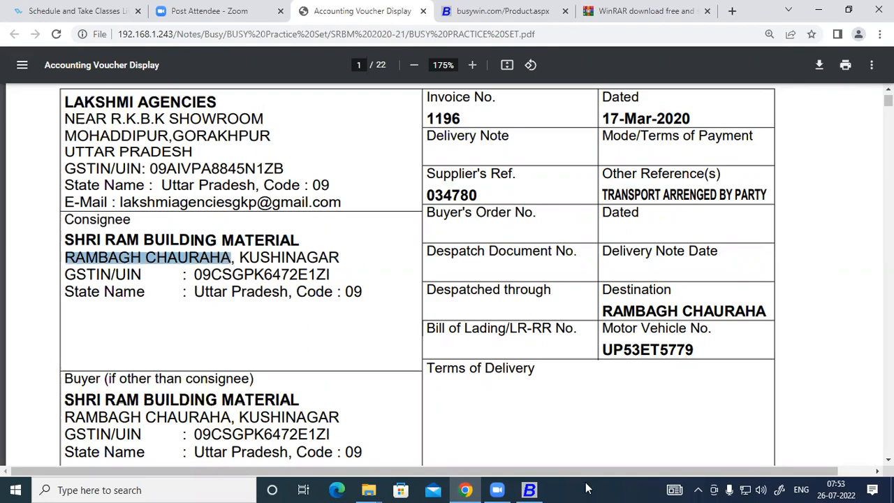
{"action": "left_click", "coordinate": [529, 489]}
{"action": "key", "text": "ctrl+v"}
{"action": "key", "text": "Return"}
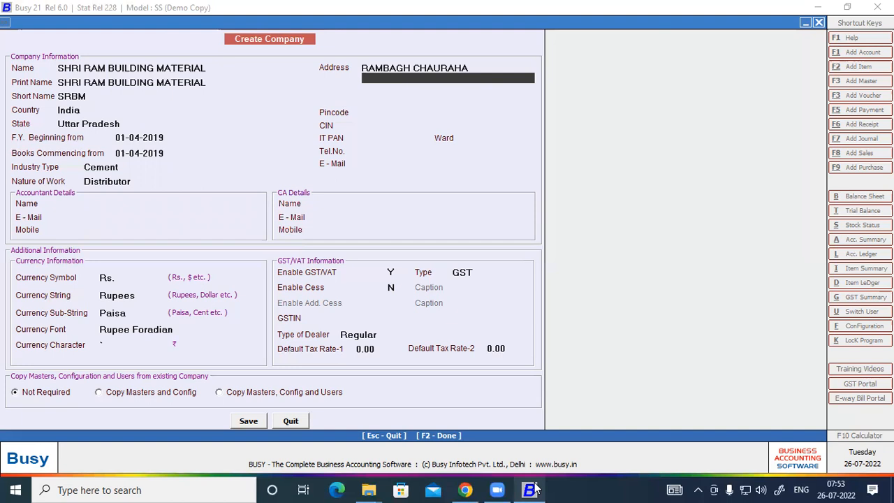
Copy KUSHINAGAR from the invoice into Address line 2 and advance to Pincode
{"action": "left_click", "coordinate": [465, 490]}
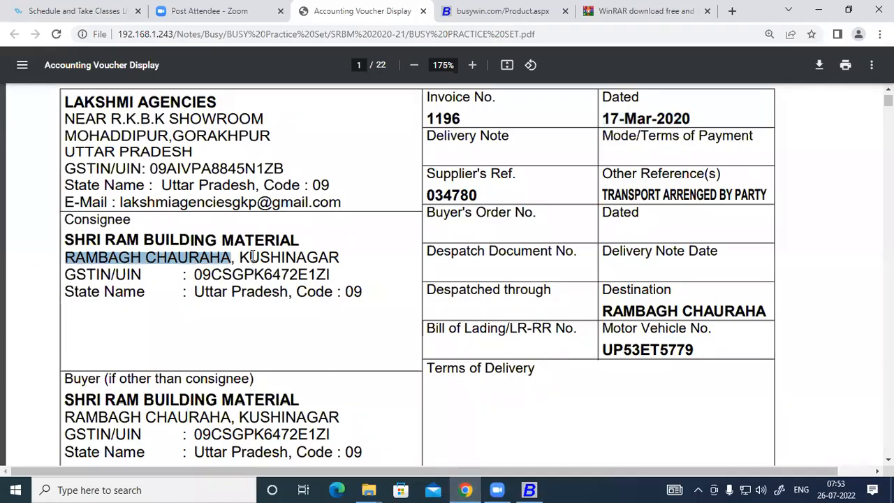
{"action": "double_click", "coordinate": [342, 256]}
{"action": "key", "text": "ctrl+c"}
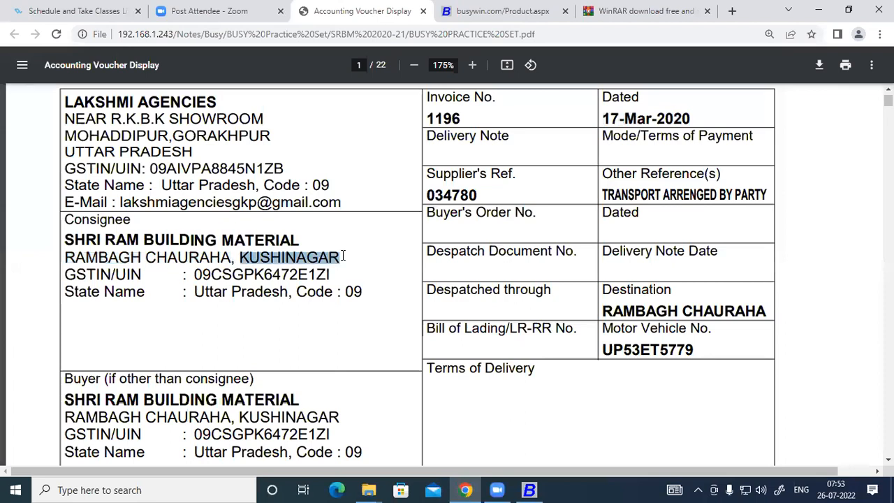
{"action": "left_click", "coordinate": [529, 489]}
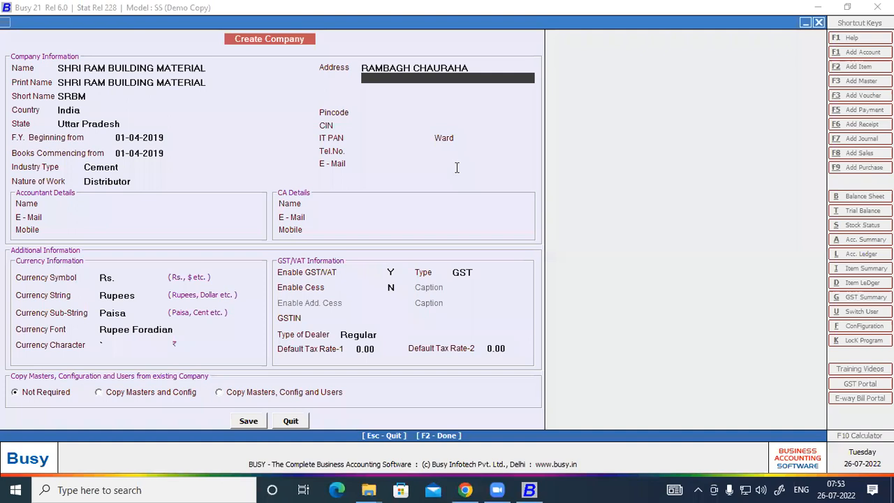
{"action": "key", "text": "ctrl+v"}
{"action": "key", "text": "Return"}
{"action": "key", "text": "Return"}
{"action": "key", "text": "Return"}
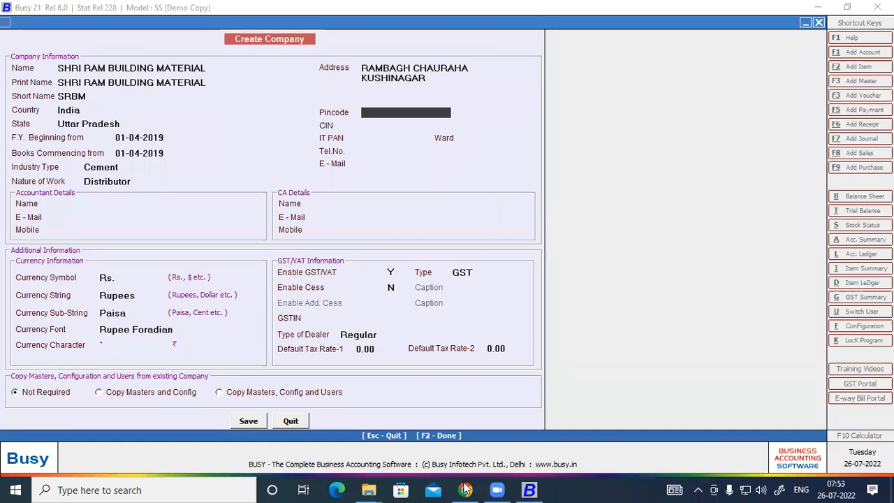
{"action": "key", "text": "alt+Tab"}
{"action": "scroll", "coordinate": [232, 276], "scroll_direction": "up", "scroll_amount": 3}
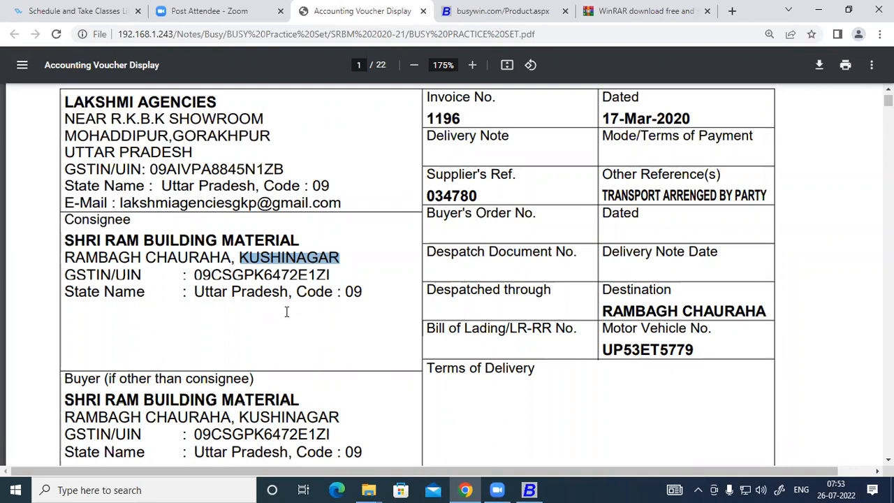
{"action": "scroll", "coordinate": [286, 312], "scroll_direction": "down", "scroll_amount": 1}
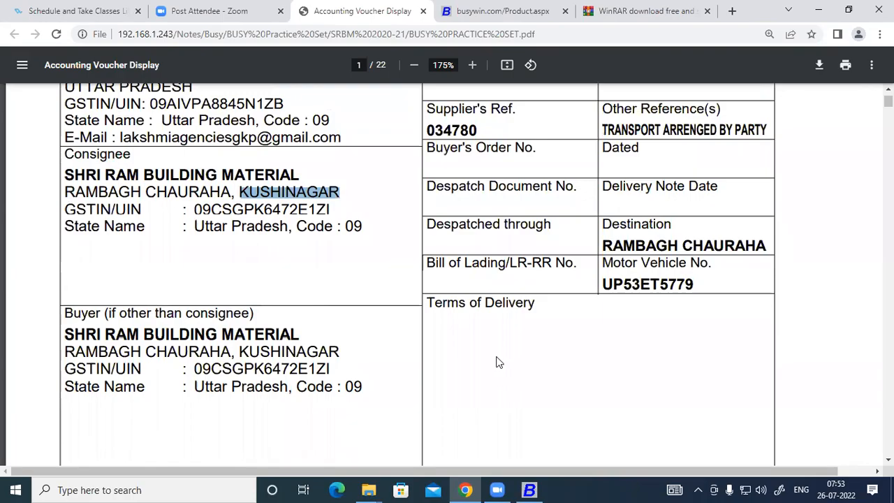
{"action": "key", "text": "alt+Tab"}
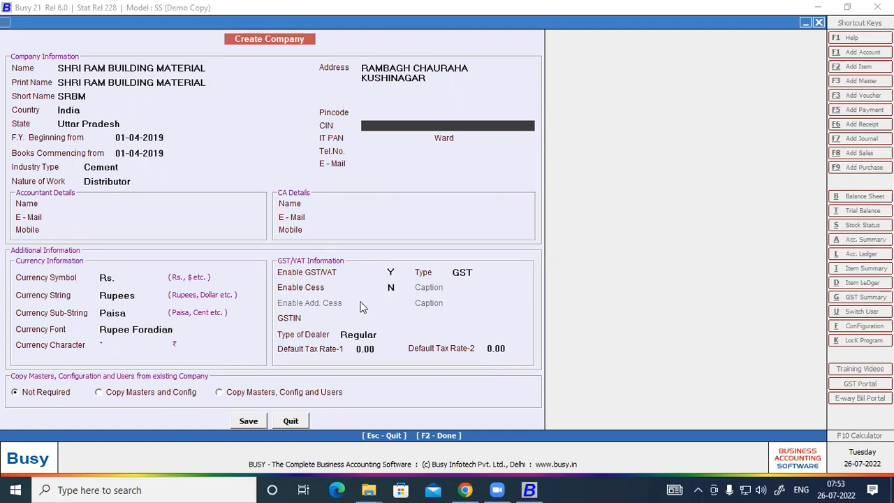
Switch from BUSY to the invoice PDF showing the consignee details
{"action": "key", "text": "alt+Tab"}
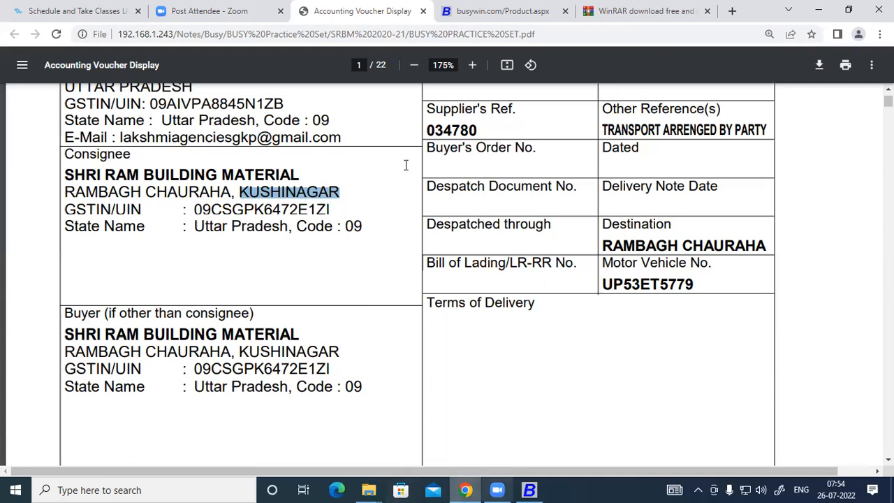
Go back to the Create Company form and select the IT PAN field
{"action": "key", "text": "alt+Tab"}
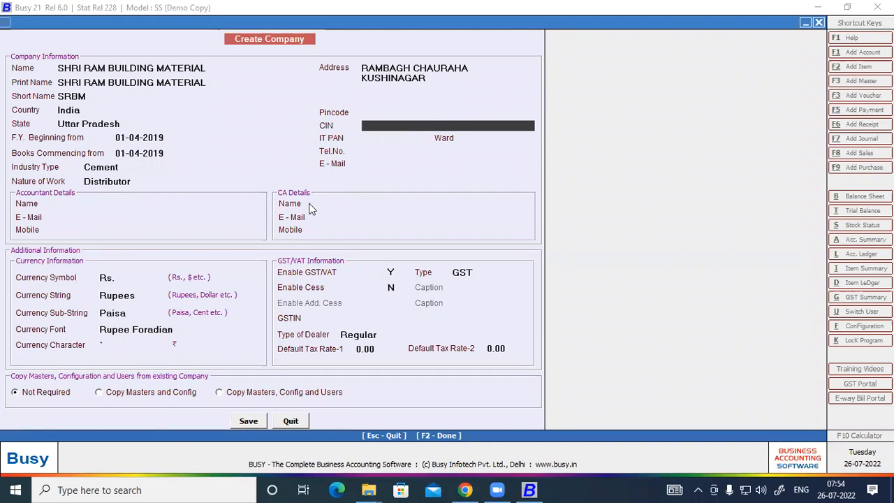
{"action": "left_click", "coordinate": [364, 140]}
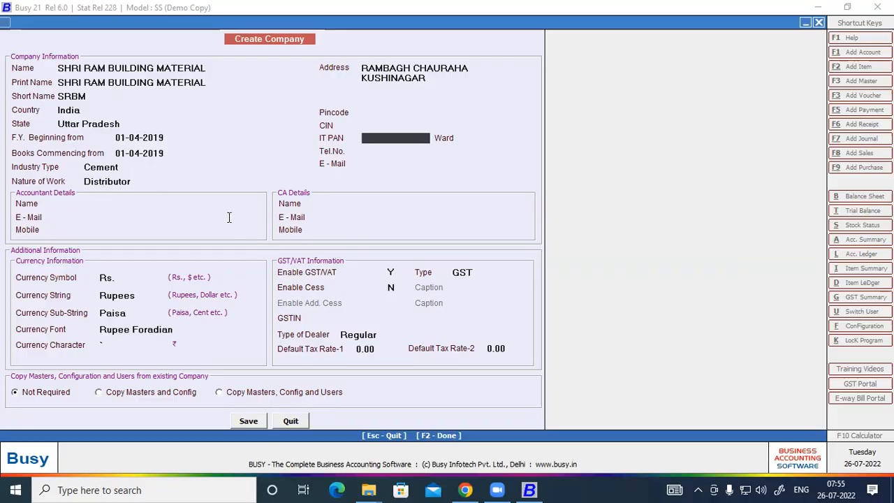
Select only the PAN characters inside the consignee GSTIN, copy them, and return to BUSY
{"action": "key", "text": "alt+Tab"}
{"action": "left_click_drag", "start_coordinate": [195, 209], "coordinate": [333, 208]}
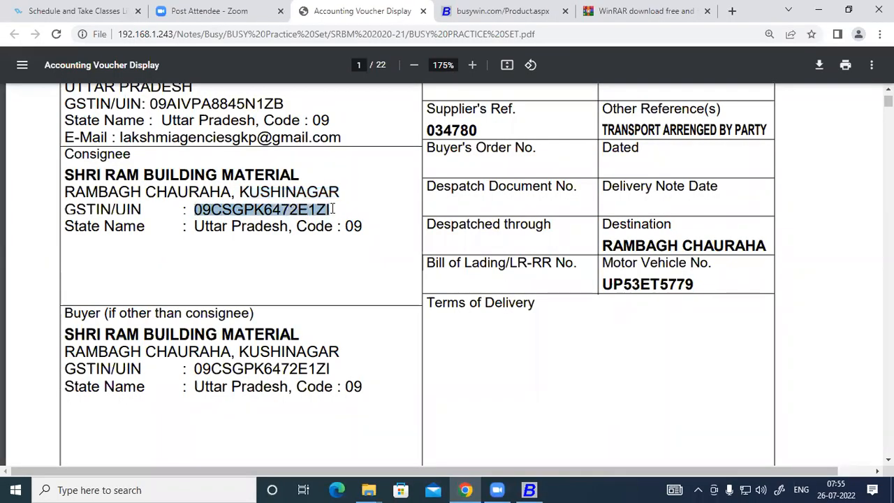
{"action": "left_click_drag", "start_coordinate": [211, 209], "coordinate": [183, 210]}
{"action": "left_click_drag", "start_coordinate": [308, 209], "coordinate": [333, 209]}
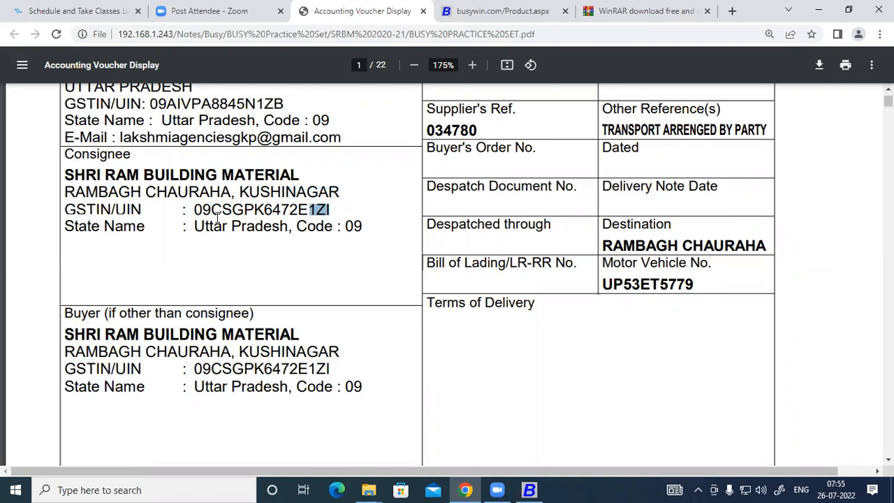
{"action": "left_click_drag", "start_coordinate": [193, 209], "coordinate": [328, 218]}
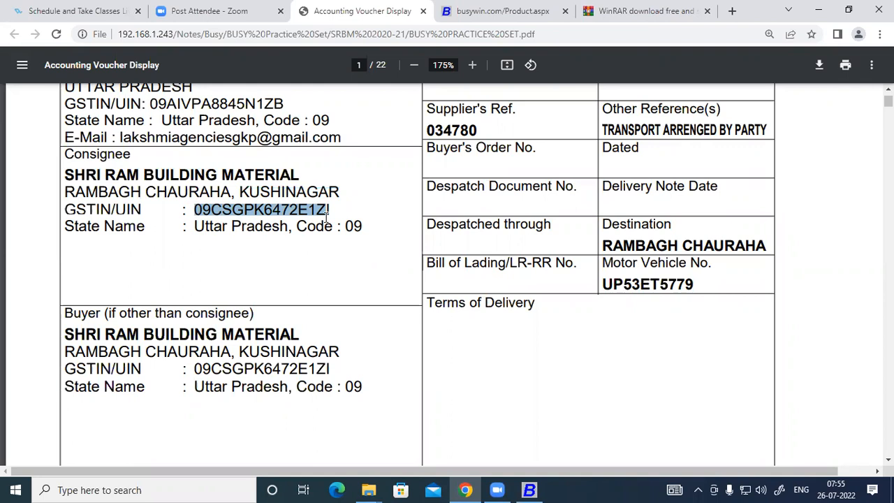
{"action": "left_click_drag", "start_coordinate": [327, 218], "coordinate": [330, 213]}
{"action": "left_click", "coordinate": [236, 226]}
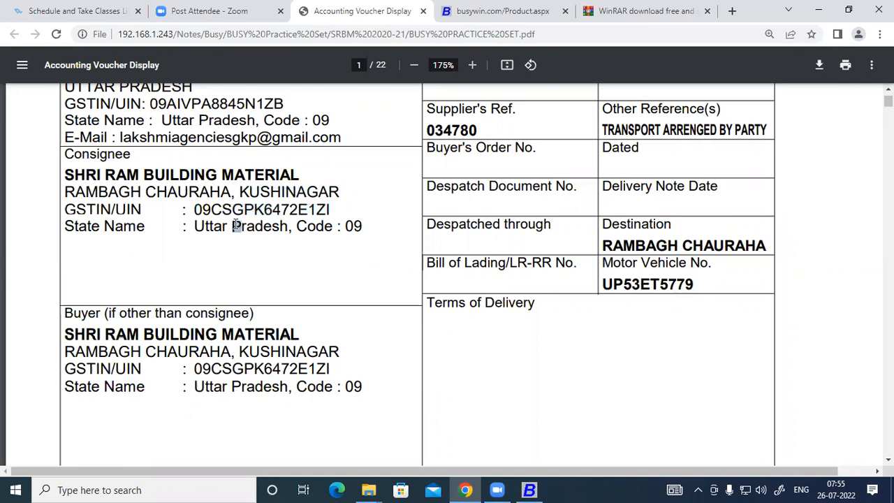
{"action": "left_click_drag", "start_coordinate": [214, 209], "coordinate": [309, 210]}
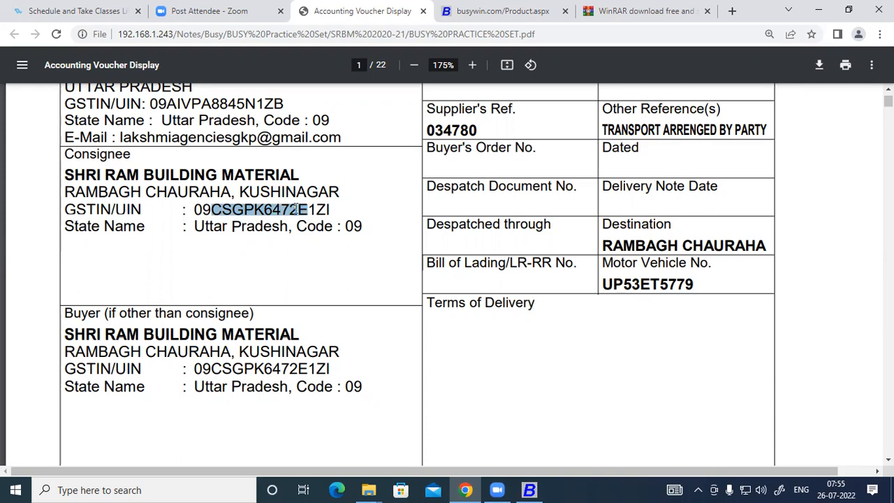
{"action": "right_click", "coordinate": [292, 210]}
{"action": "left_click", "coordinate": [312, 221]}
{"action": "left_click", "coordinate": [529, 489]}
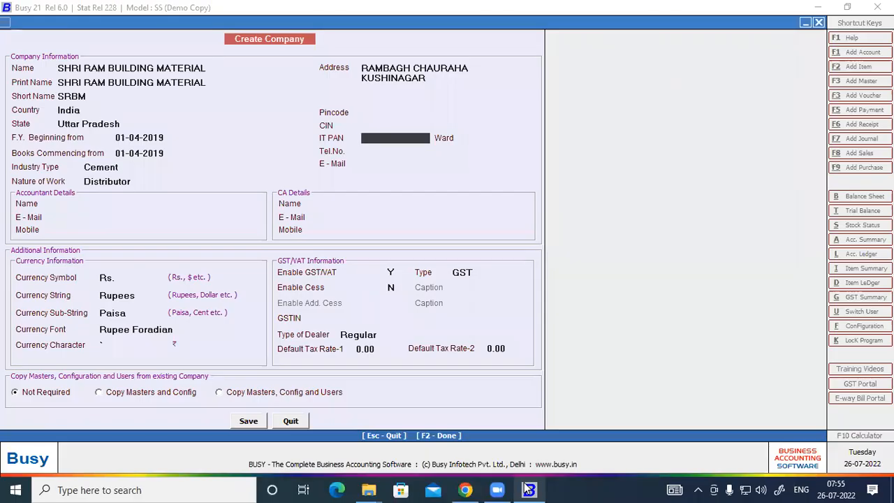
Paste the PAN copied from the invoice into IT PAN and skip the Ward field
{"action": "key", "text": "ctrl+v"}
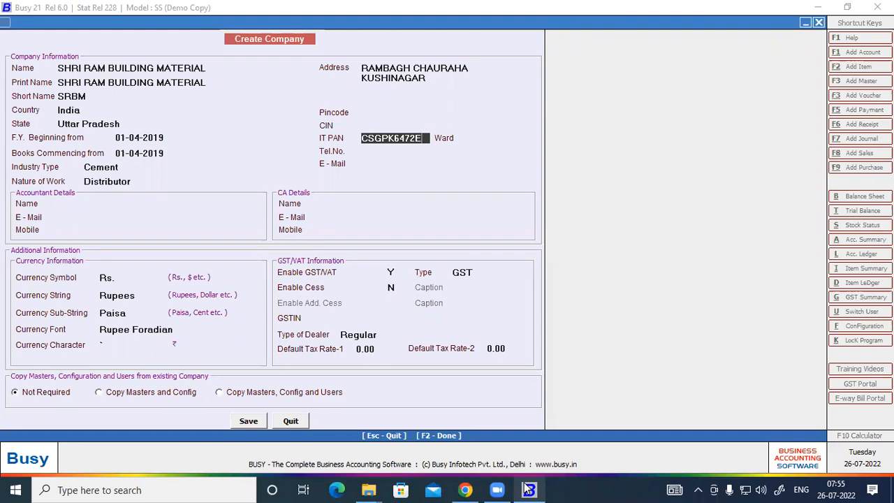
{"action": "key", "text": "Return"}
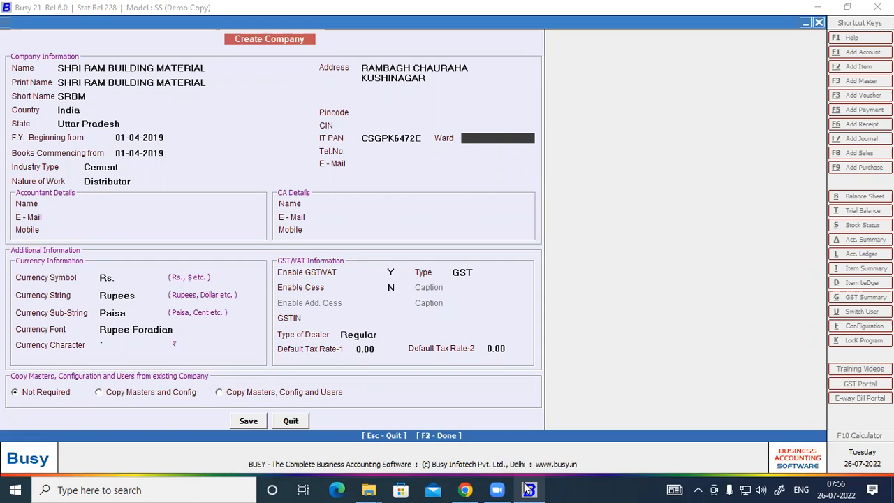
{"action": "key", "text": "Return"}
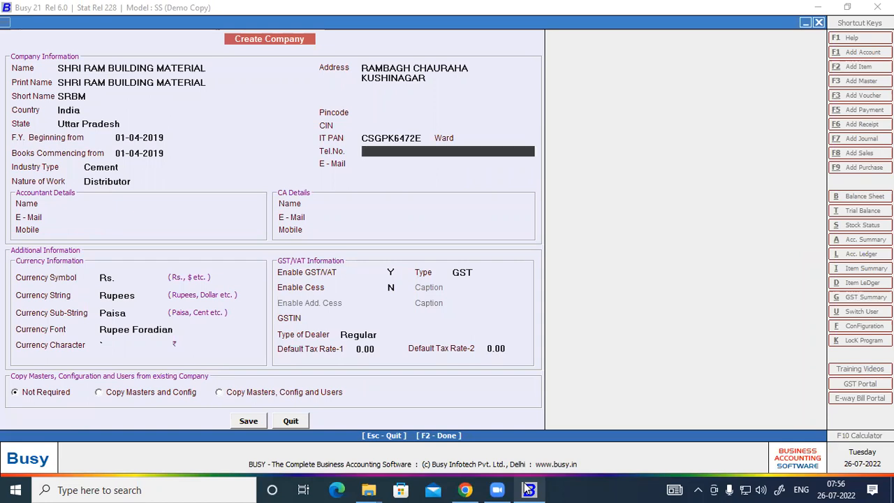
Enter the company's phone number in Tel.No. and skip the company E-Mail field
{"action": "key", "text": "Return"}
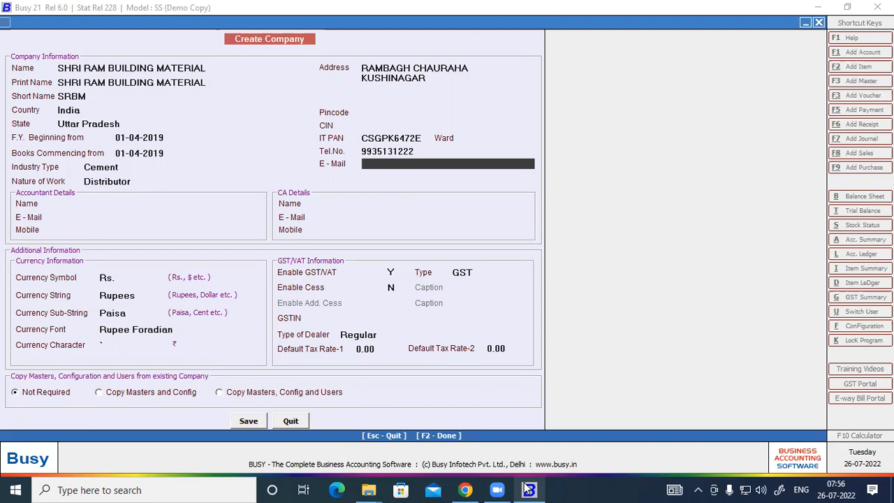
{"action": "key", "text": "Return"}
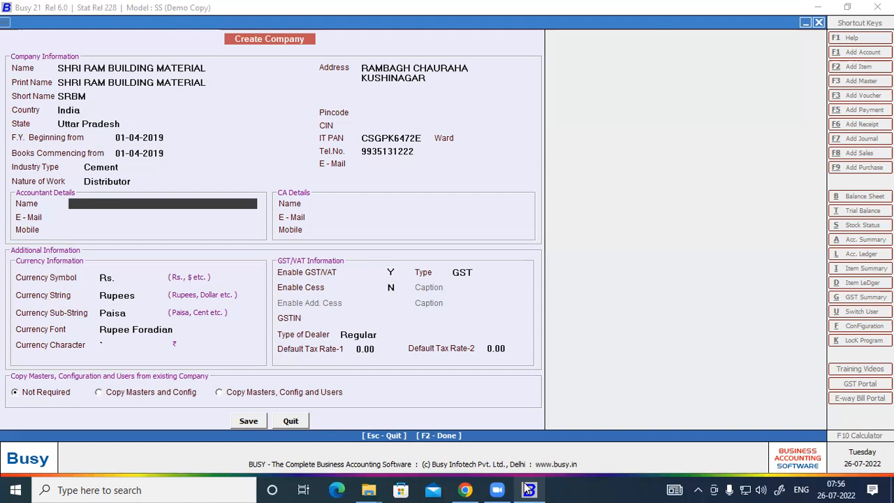
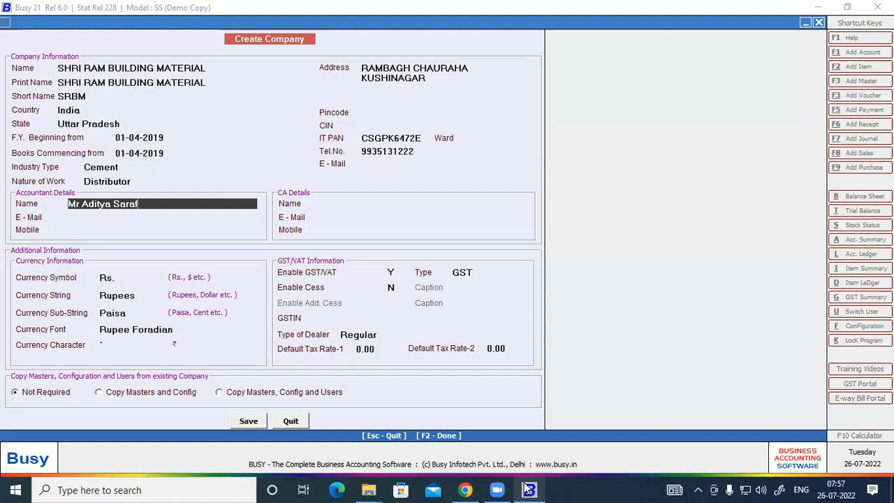
In Accountant Details, enter the accountant's full name, e-mail address and mobile number
{"action": "key", "text": "Return"}
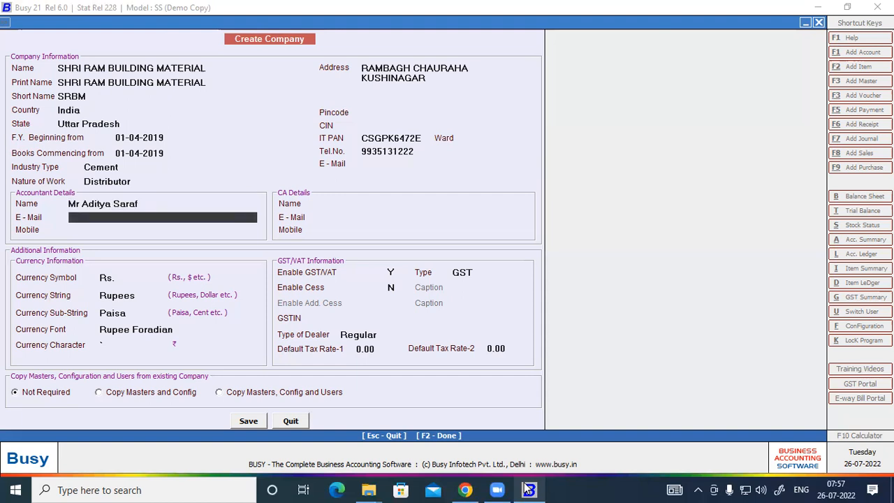
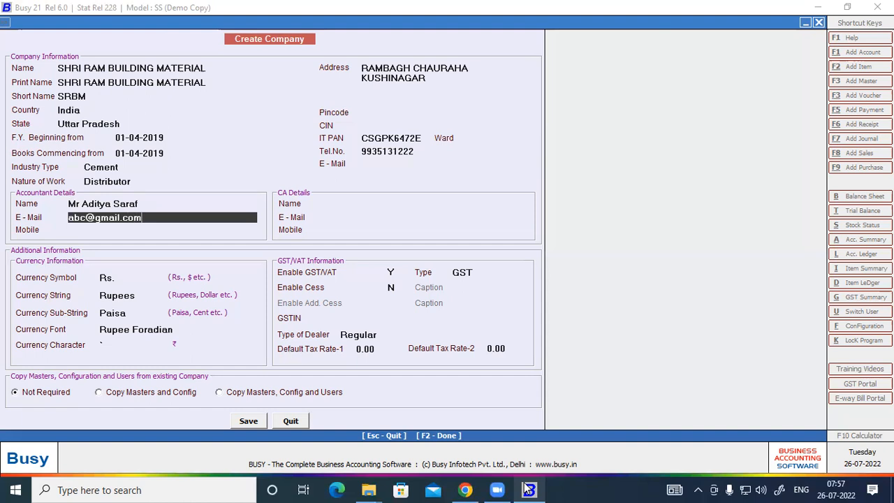
{"action": "key", "text": "Return"}
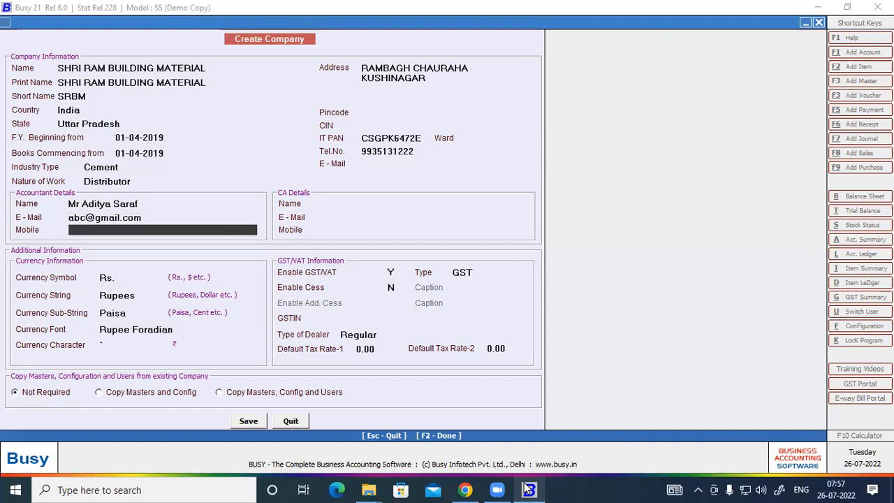
{"action": "key", "text": "Return"}
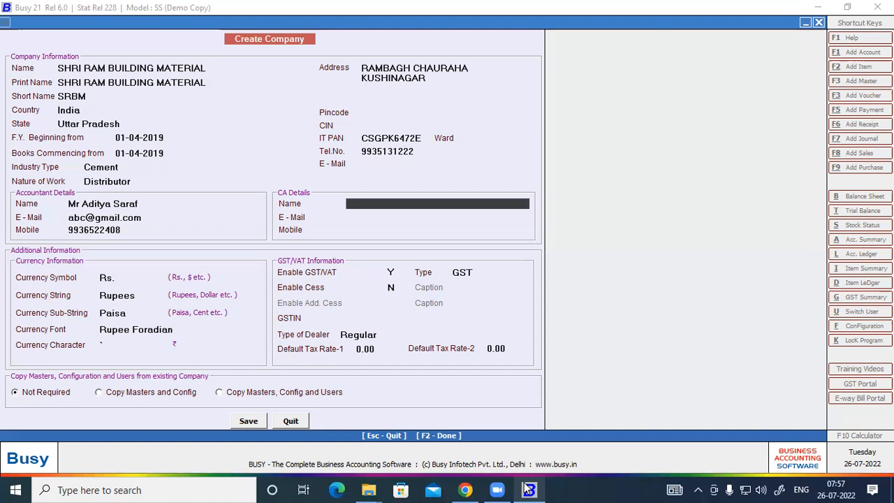
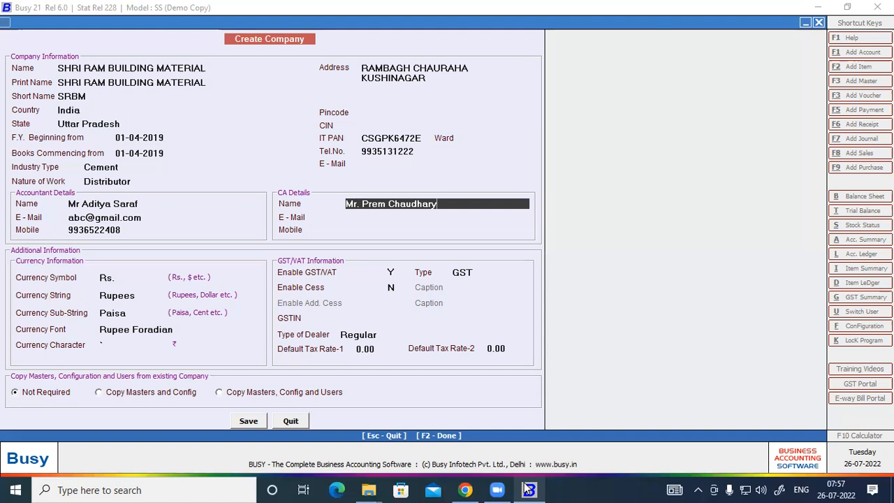
In CA Details, enter the CA's full name, e-mail address and mobile number
{"action": "key", "text": "Return"}
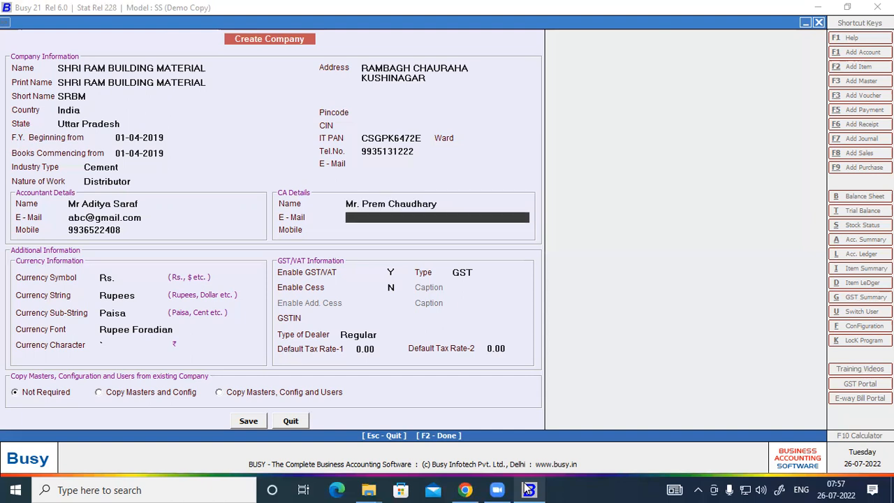
{"action": "key", "text": "Return"}
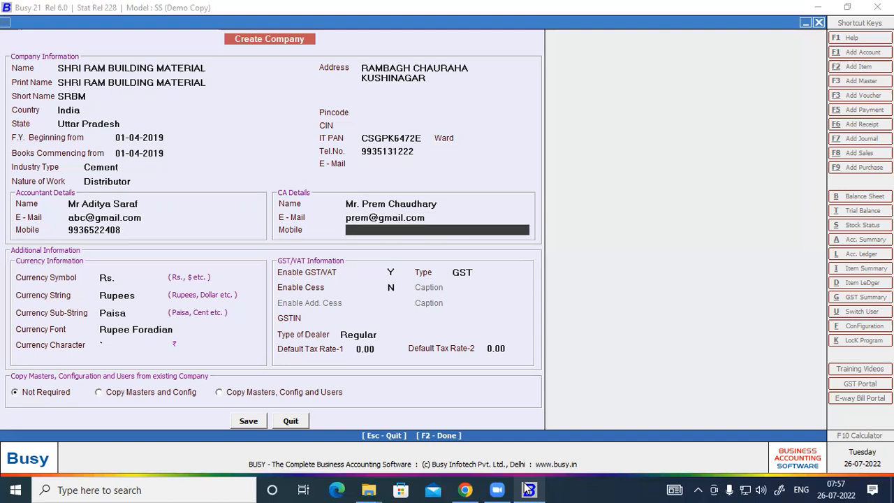
{"action": "key", "text": "Return"}
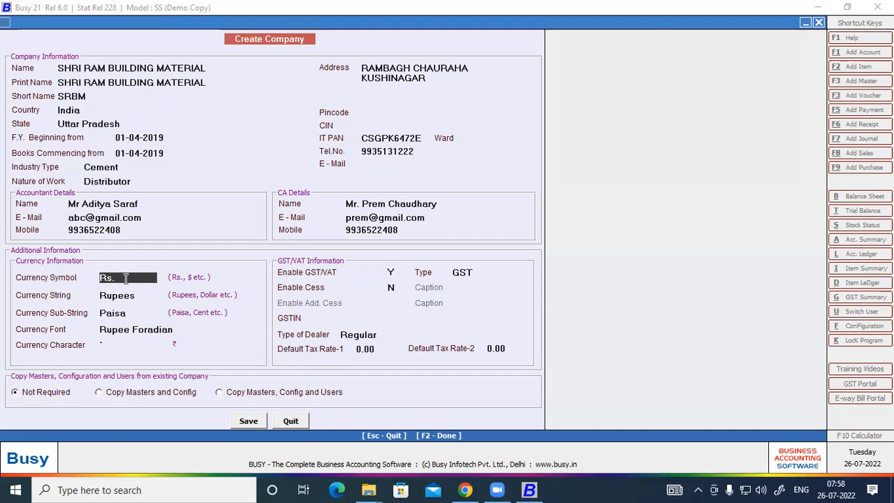
{"action": "key", "text": "Return"}
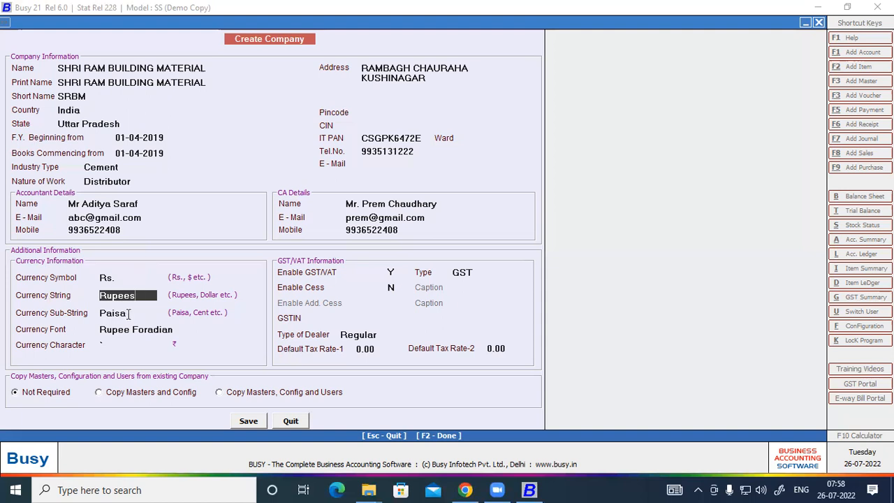
{"action": "left_click", "coordinate": [127, 313]}
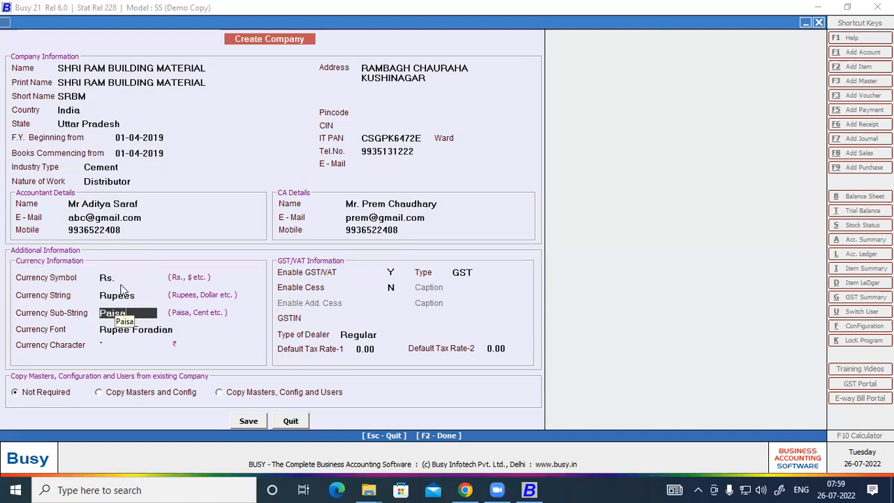
{"action": "left_click", "coordinate": [117, 333]}
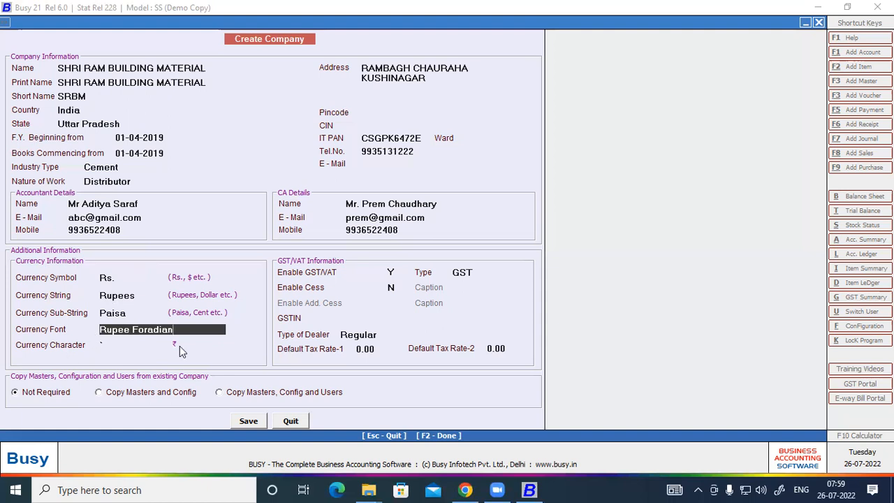
{"action": "left_click", "coordinate": [110, 347]}
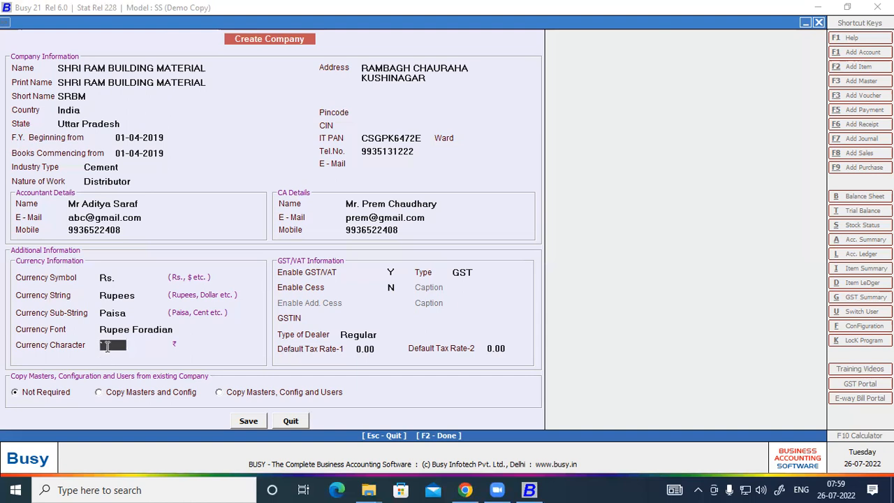
{"action": "left_click", "coordinate": [395, 274]}
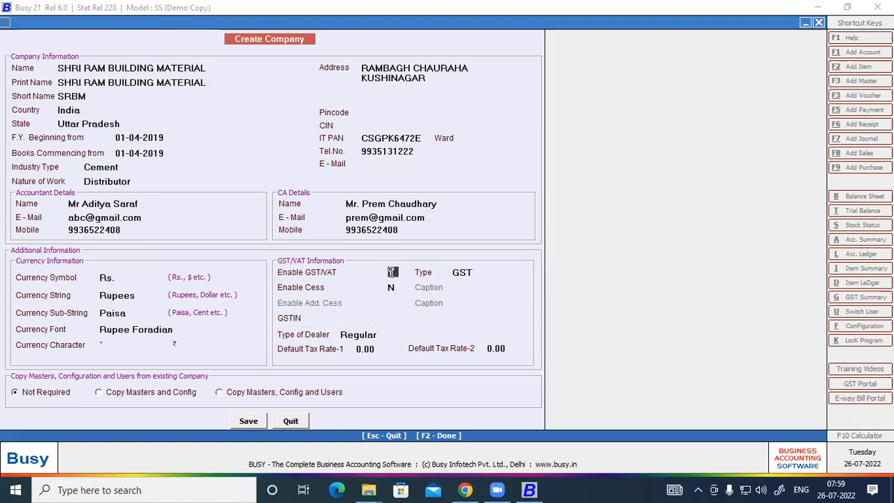
{"action": "key", "text": "Return"}
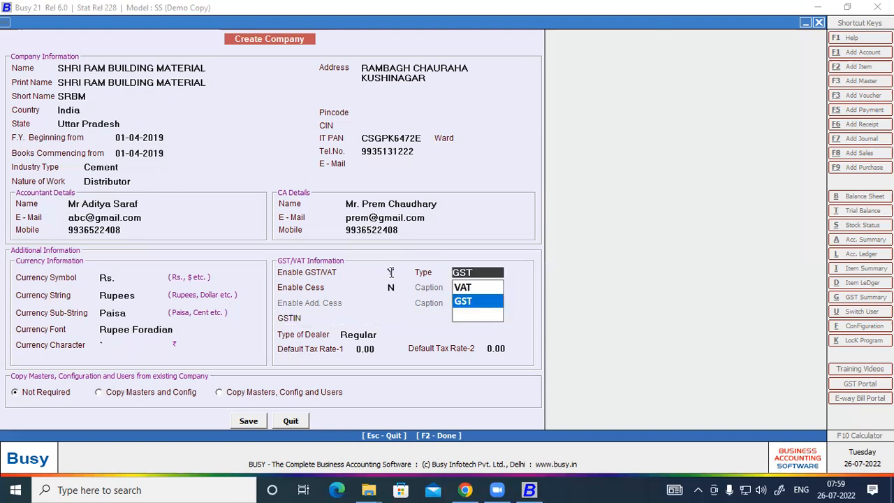
{"action": "key", "text": "Return"}
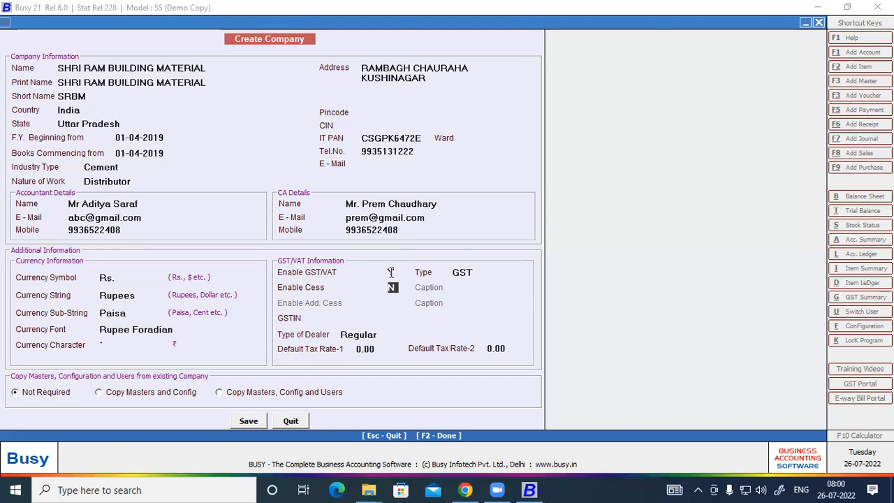
Leave Enable Cess at N and move on to the GSTIN field
{"action": "key", "text": "Return"}
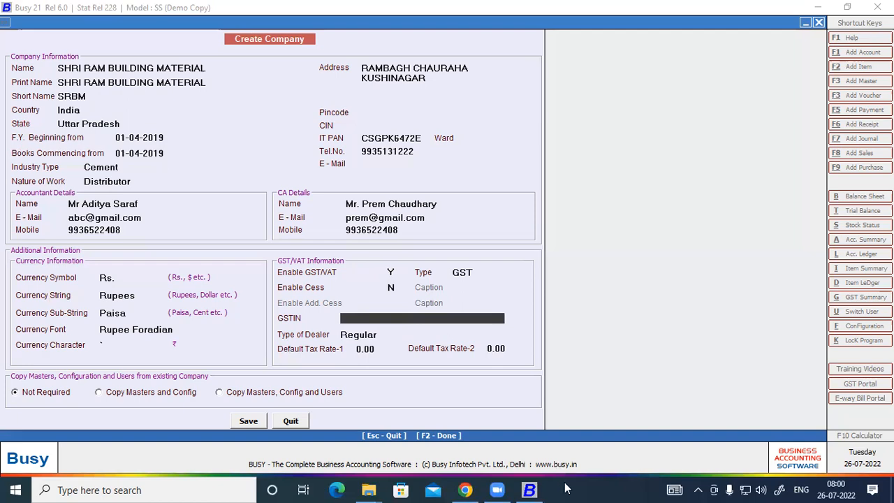
Copy the consignee's GSTIN from the voucher PDF in Chrome into the BUSY company form
{"action": "left_click", "coordinate": [464, 489]}
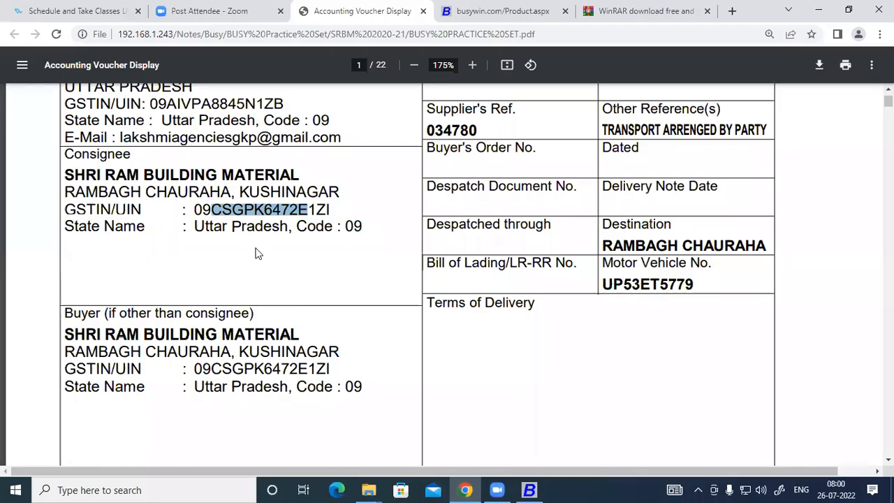
{"action": "left_click_drag", "start_coordinate": [195, 210], "coordinate": [334, 209]}
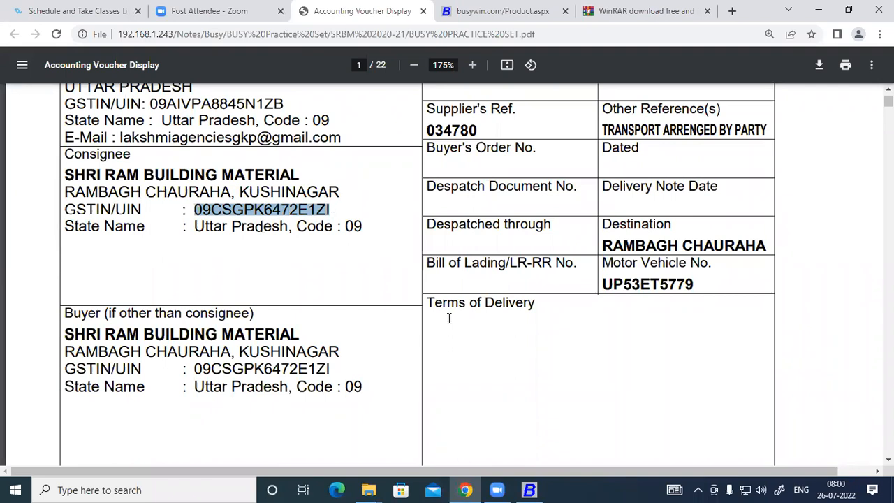
{"action": "key", "text": "alt+Tab"}
{"action": "key", "text": "Return"}
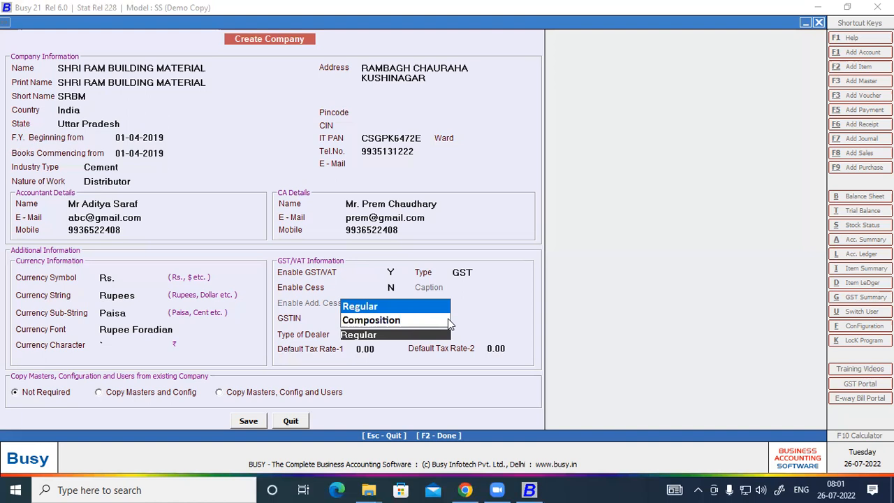
Accept Regular dealer type, leave tax rates at 0.00, and save the company form
{"action": "key", "text": "Return"}
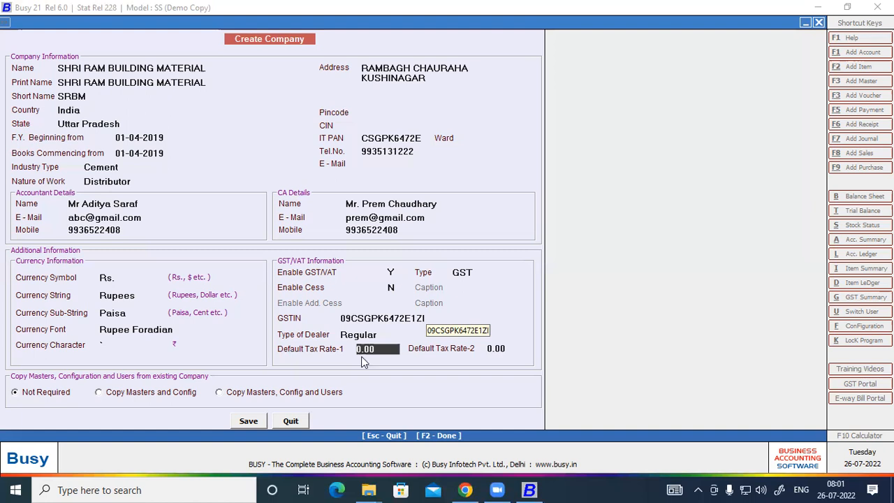
{"action": "left_click", "coordinate": [250, 422]}
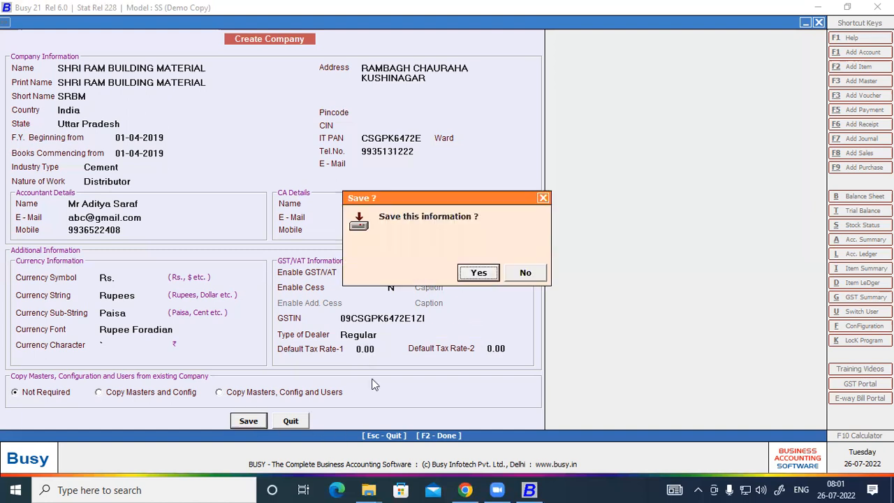
Confirm saving SHRI RAM BUILDING MATERIAL and dismiss the Congratulations message
{"action": "left_click", "coordinate": [478, 274]}
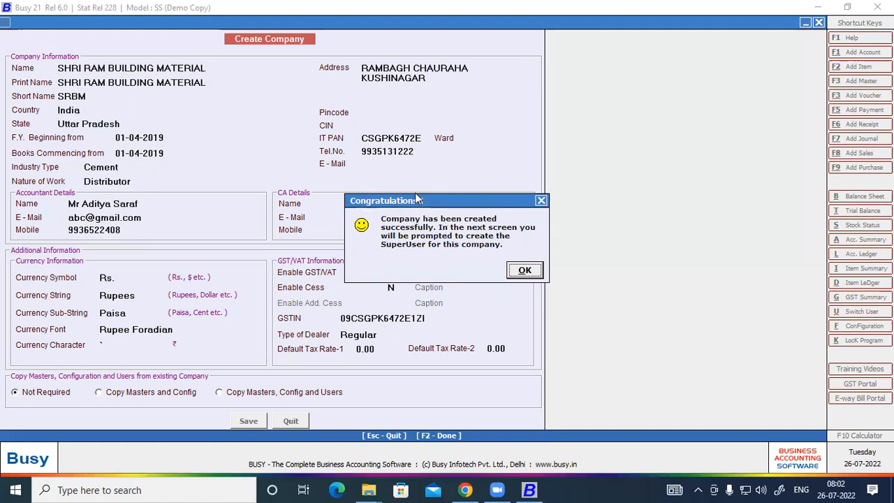
{"action": "left_click_drag", "start_coordinate": [417, 199], "coordinate": [227, 85]}
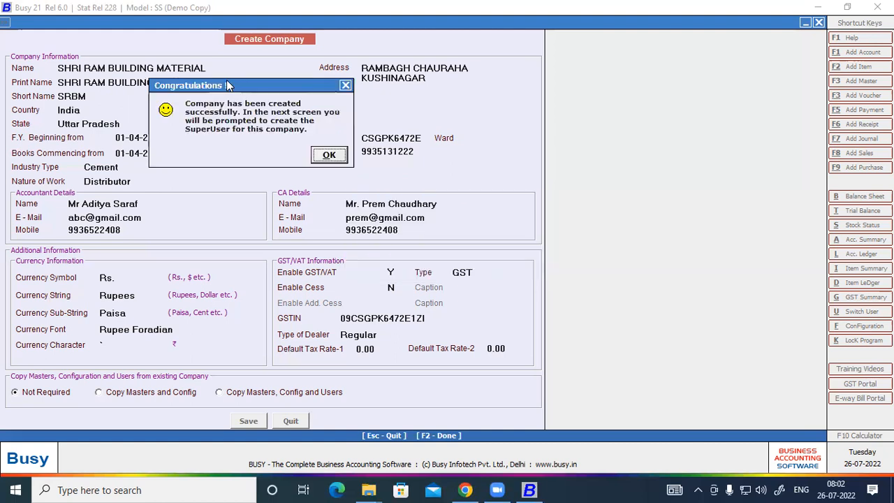
{"action": "left_click", "coordinate": [329, 155]}
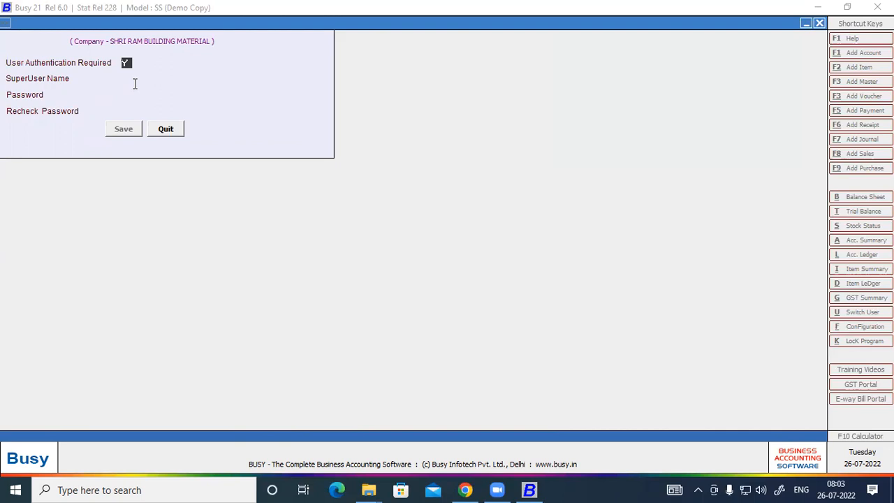
Enter the superuser name and the password twice, then save the superuser account
{"action": "key", "text": "Return"}
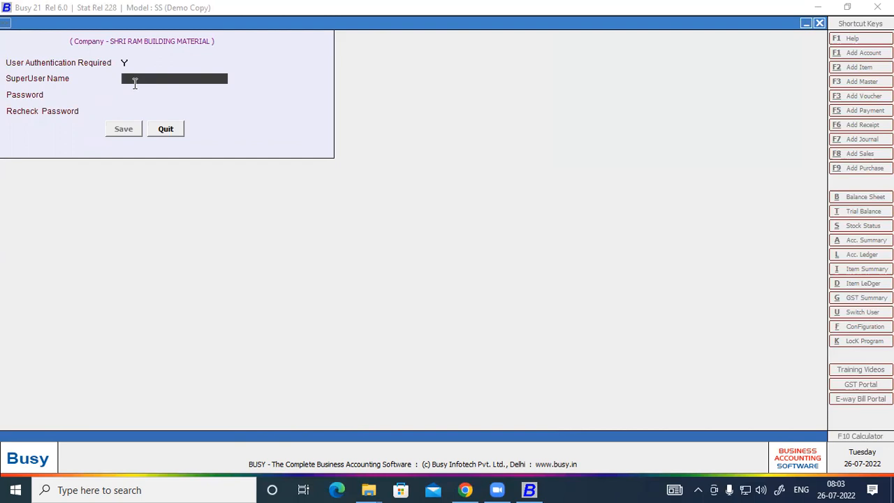
{"action": "type", "text": "Ram"}
{"action": "key", "text": "Return"}
{"action": "type", "text": "***"}
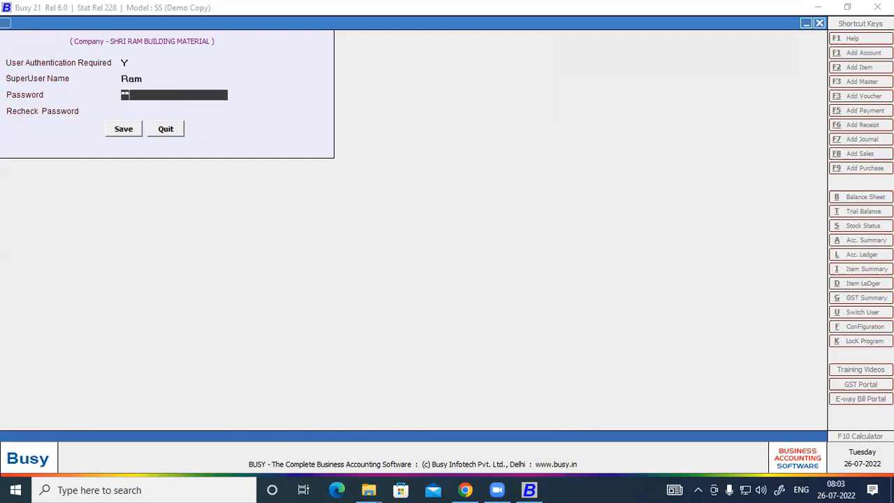
{"action": "key", "text": "Return"}
{"action": "type", "text": "***"}
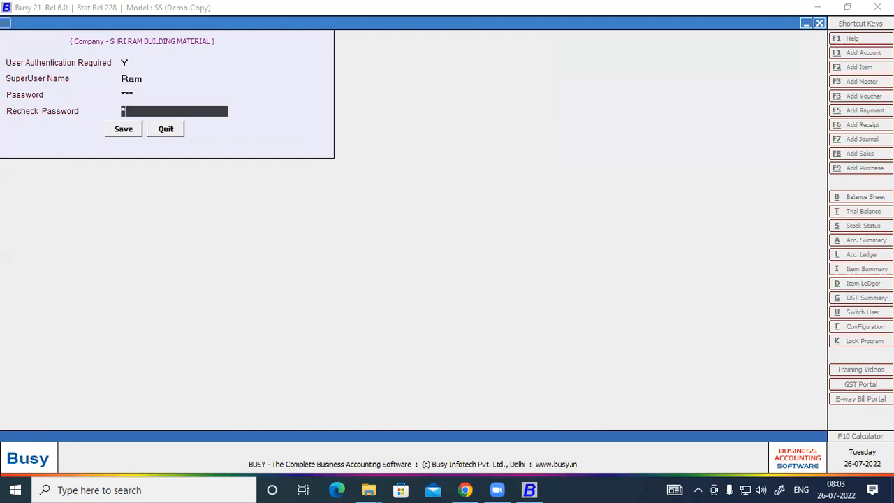
{"action": "key", "text": "Return"}
{"action": "key", "text": "Return"}
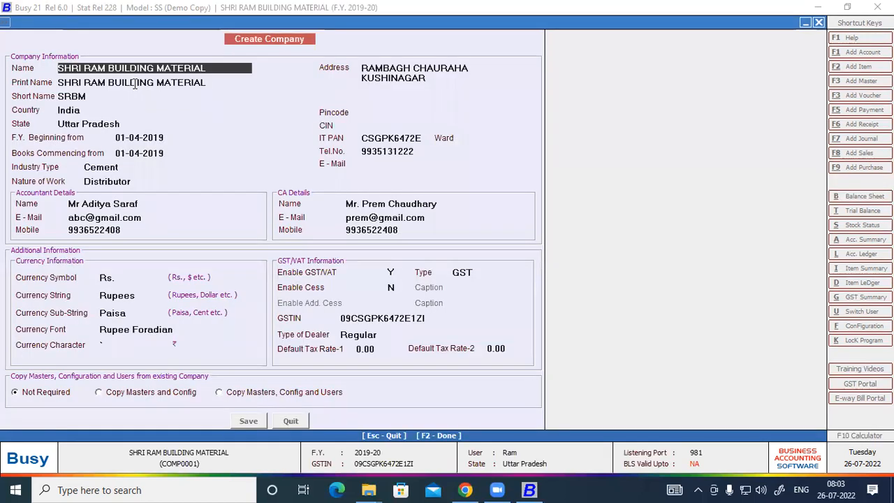
Bring up the Features / Options configuration with F2
{"action": "key", "text": "F2"}
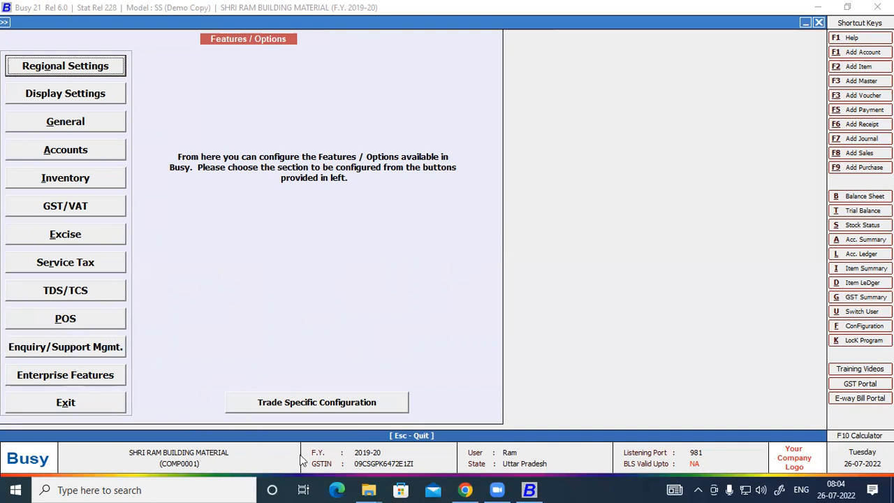
{"action": "left_click", "coordinate": [300, 408]}
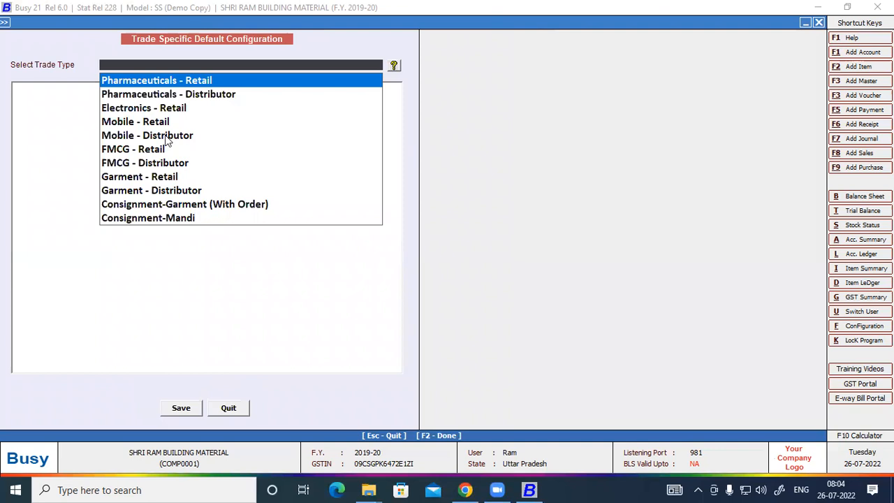
{"action": "key", "text": "Down"}
{"action": "key", "text": "Down"}
{"action": "key", "text": "Down"}
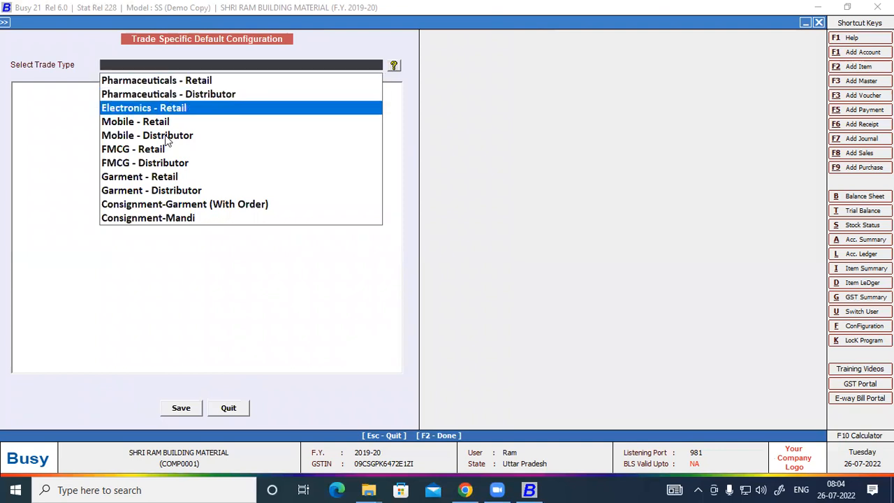
{"action": "key", "text": "Down"}
{"action": "key", "text": "Down"}
{"action": "key", "text": "Down"}
{"action": "key", "text": "Down"}
{"action": "key", "text": "Down"}
{"action": "key", "text": "Down"}
{"action": "key", "text": "Down"}
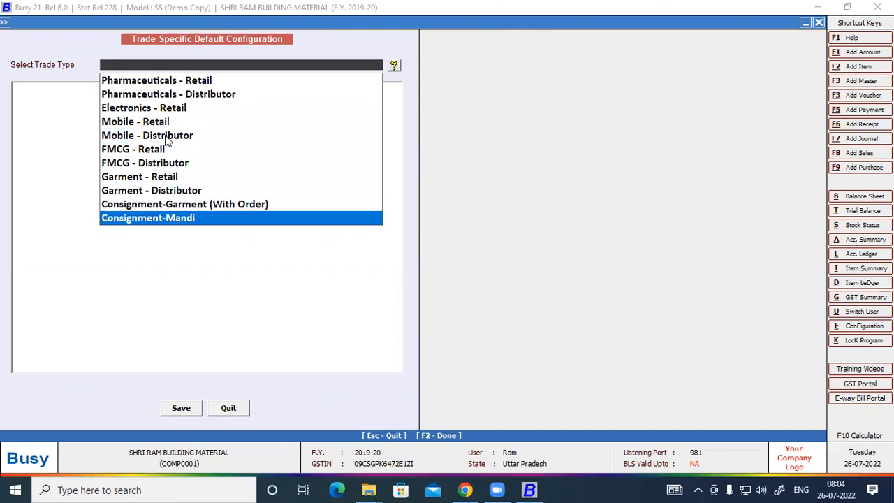
{"action": "key", "text": "Up"}
{"action": "key", "text": "Up"}
{"action": "key", "text": "Up"}
{"action": "key", "text": "Up"}
{"action": "key", "text": "Up"}
{"action": "key", "text": "Up"}
{"action": "key", "text": "Up"}
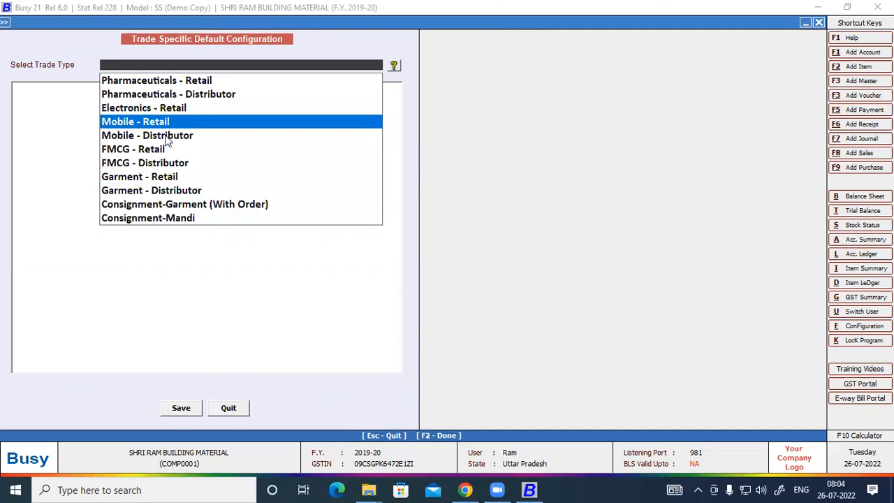
{"action": "key", "text": "Up"}
{"action": "key", "text": "Up"}
{"action": "key", "text": "Up"}
{"action": "key", "text": "Down"}
{"action": "key", "text": "Down"}
{"action": "key", "text": "Down"}
{"action": "key", "text": "Down"}
{"action": "key", "text": "Down"}
{"action": "key", "text": "Down"}
{"action": "key", "text": "Down"}
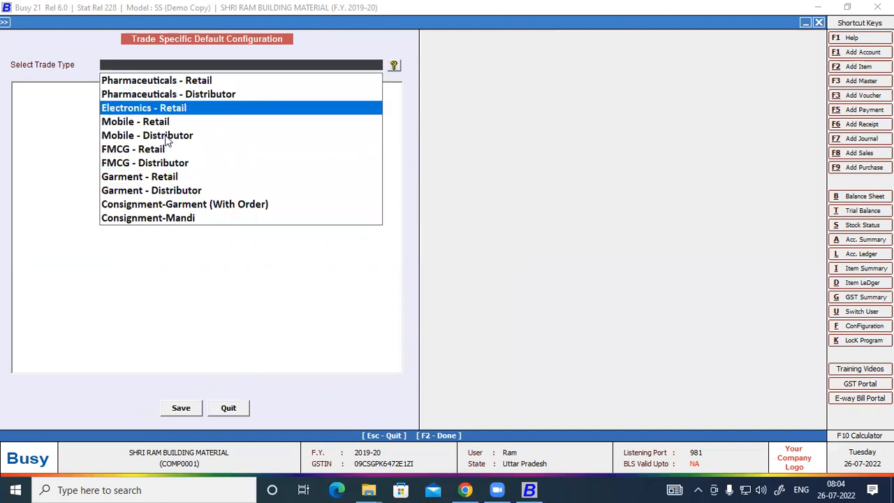
{"action": "key", "text": "Down"}
{"action": "key", "text": "Down"}
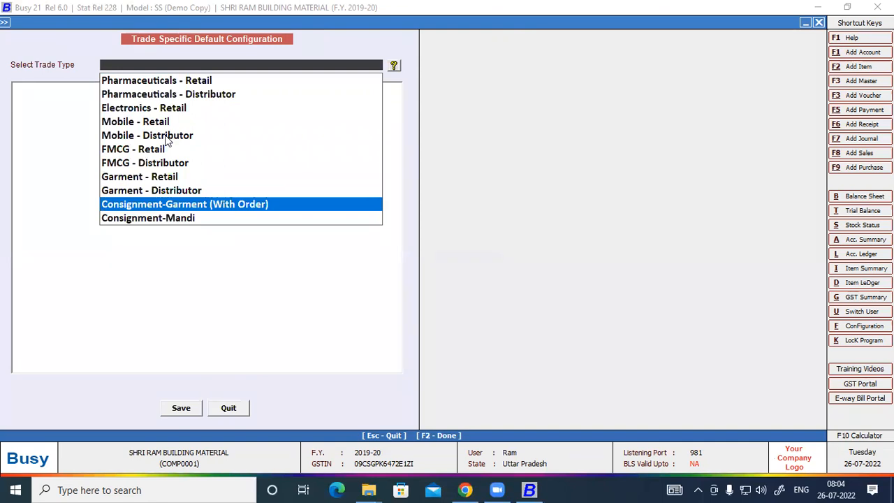
{"action": "key", "text": "Escape"}
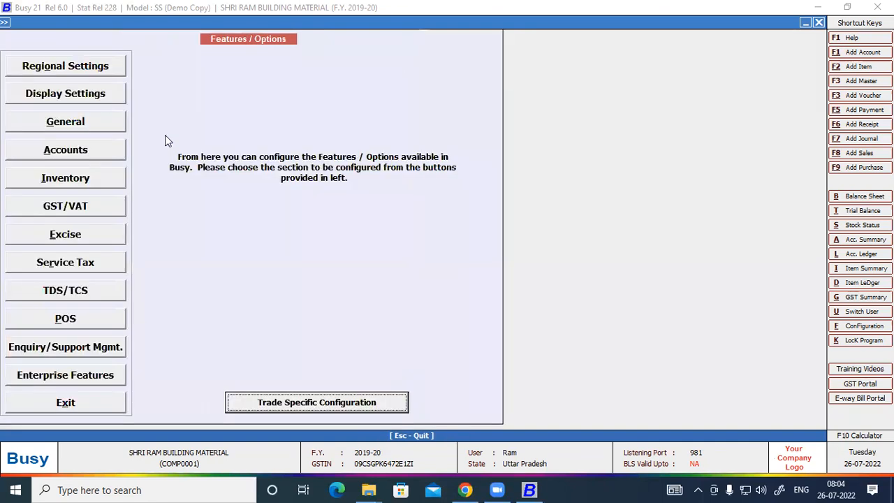
Exit the Features / Options screen to the company's main menu, then switch to the voucher PDF
{"action": "left_click", "coordinate": [72, 400]}
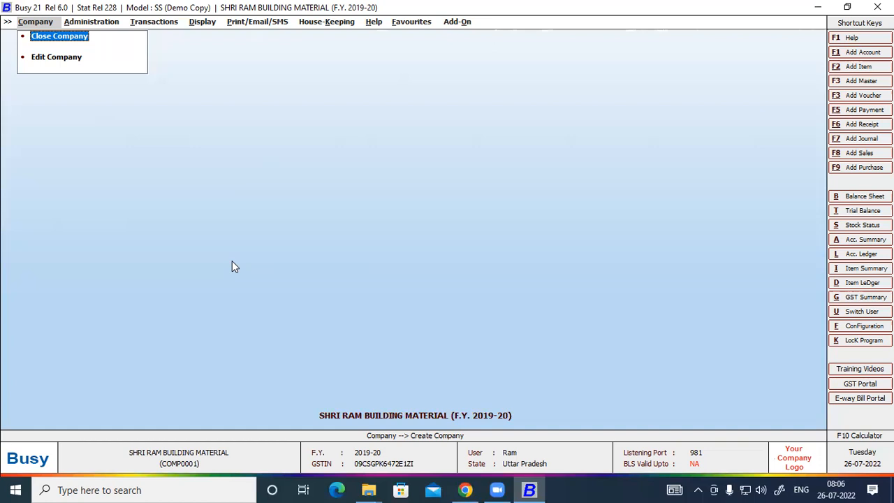
{"action": "left_click", "coordinate": [465, 489]}
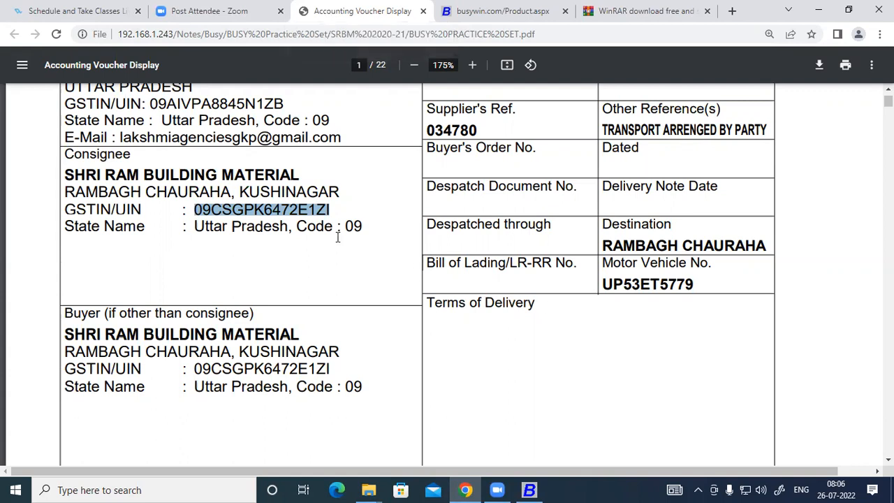
{"action": "scroll", "coordinate": [334, 239], "scroll_direction": "down", "scroll_amount": 3}
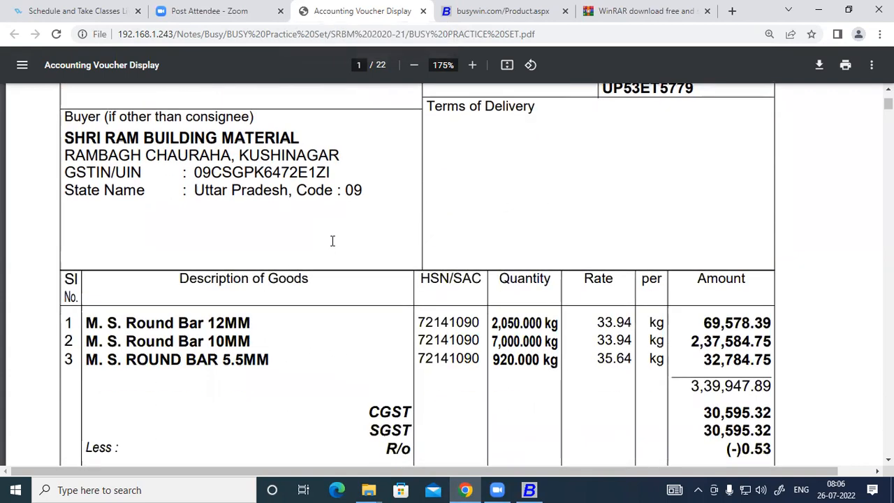
{"action": "scroll", "coordinate": [333, 241], "scroll_direction": "up", "scroll_amount": 3}
{"action": "scroll", "coordinate": [332, 241], "scroll_direction": "down", "scroll_amount": 3}
{"action": "scroll", "coordinate": [332, 241], "scroll_direction": "down", "scroll_amount": 2}
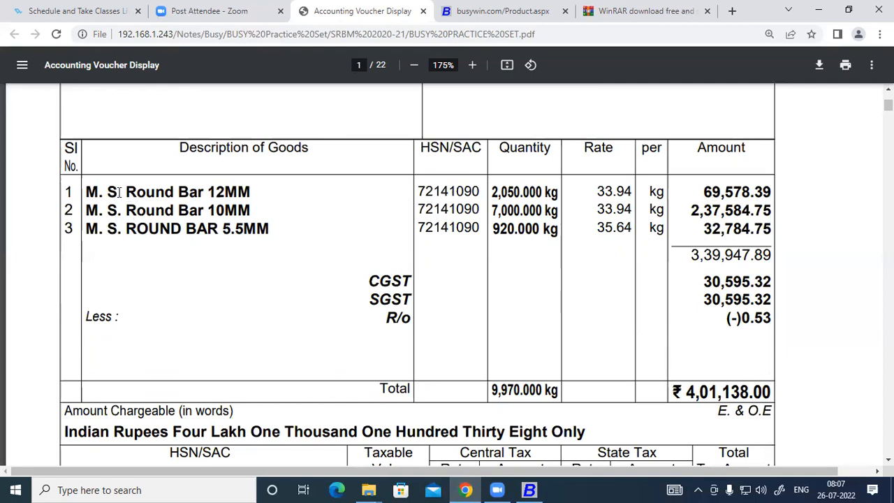
{"action": "left_click_drag", "start_coordinate": [83, 190], "coordinate": [207, 192]}
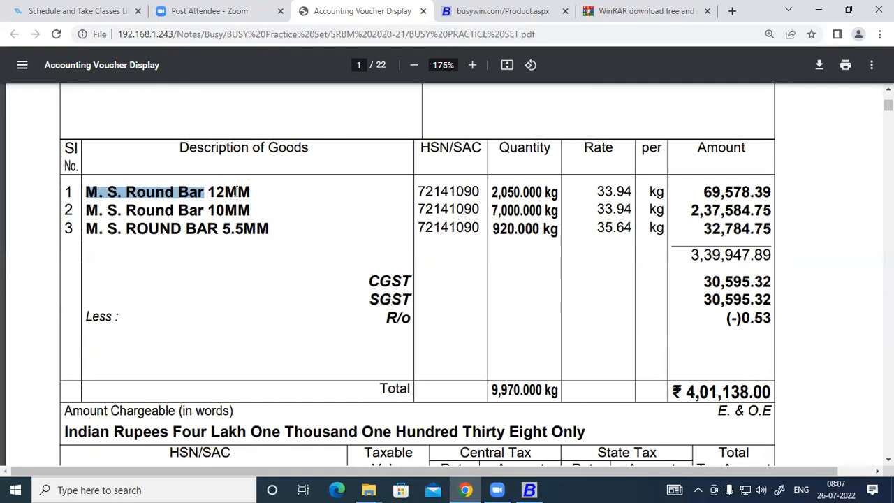
{"action": "left_click_drag", "start_coordinate": [209, 192], "coordinate": [270, 228]}
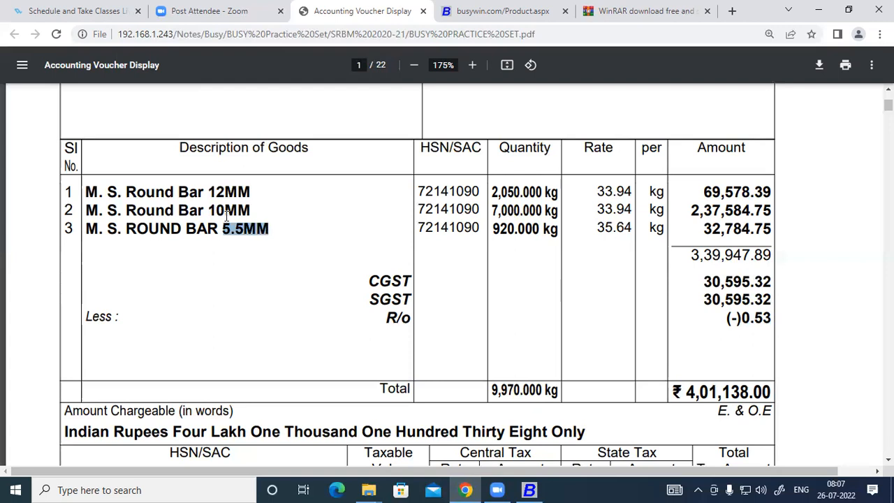
{"action": "scroll", "coordinate": [223, 260], "scroll_direction": "up", "scroll_amount": 3}
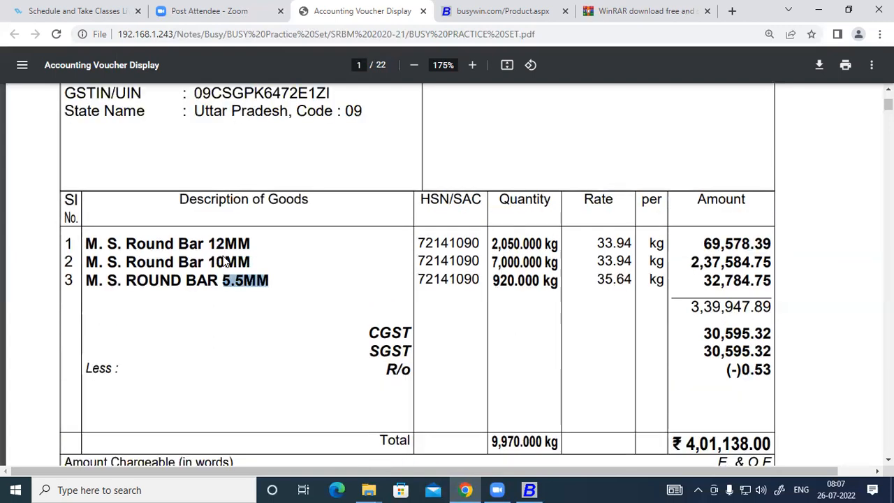
{"action": "scroll", "coordinate": [225, 259], "scroll_direction": "down", "scroll_amount": 2}
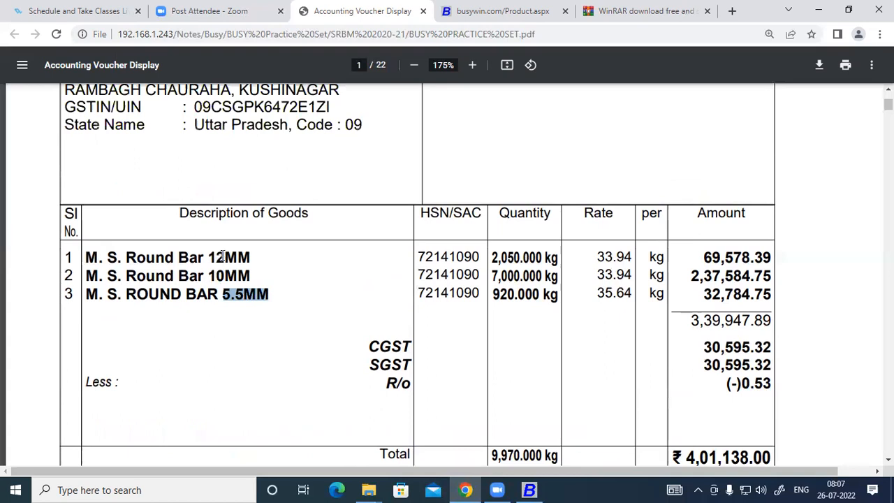
{"action": "left_click_drag", "start_coordinate": [84, 257], "coordinate": [234, 257]}
{"action": "left_click_drag", "start_coordinate": [85, 276], "coordinate": [200, 276]}
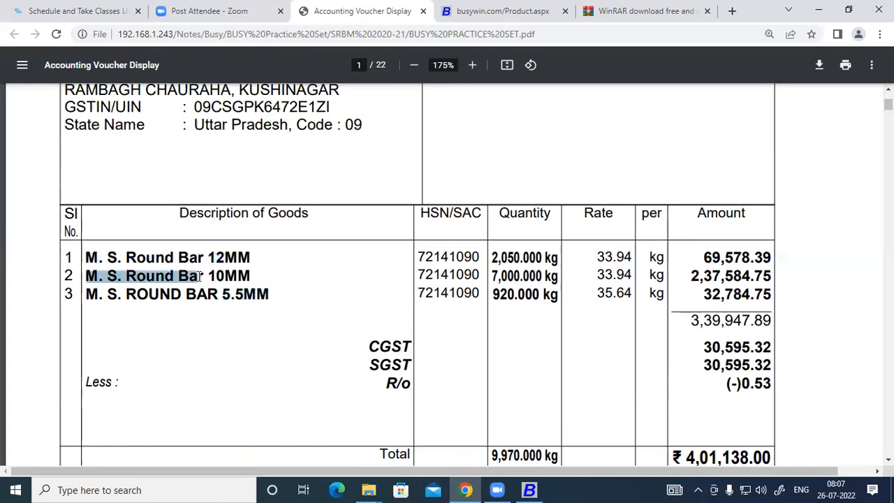
{"action": "left_click_drag", "start_coordinate": [85, 294], "coordinate": [232, 296]}
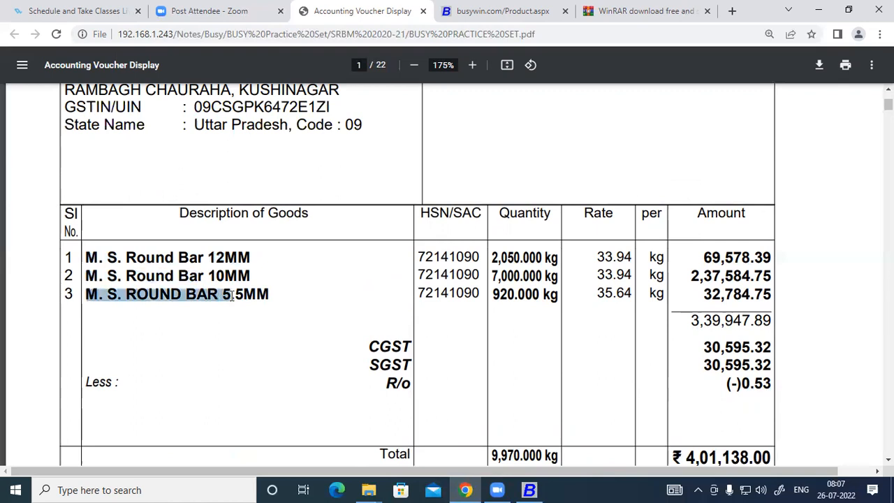
{"action": "left_click", "coordinate": [779, 488]}
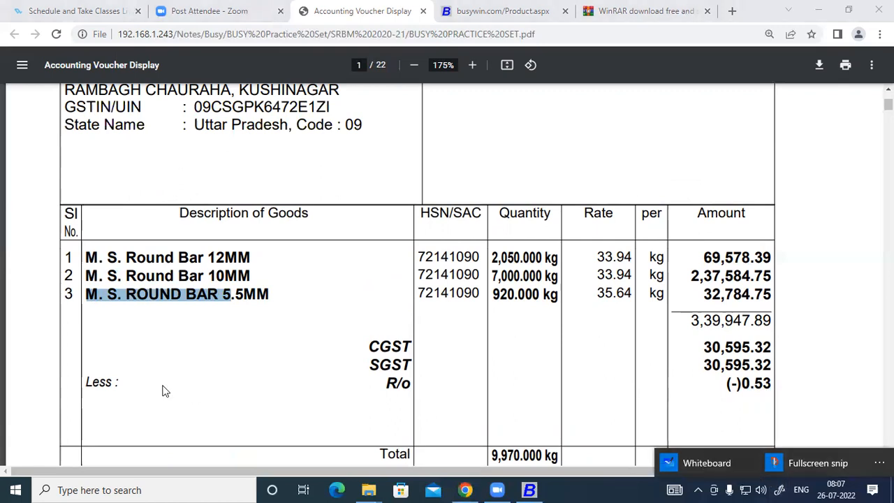
{"action": "left_click", "coordinate": [192, 362]}
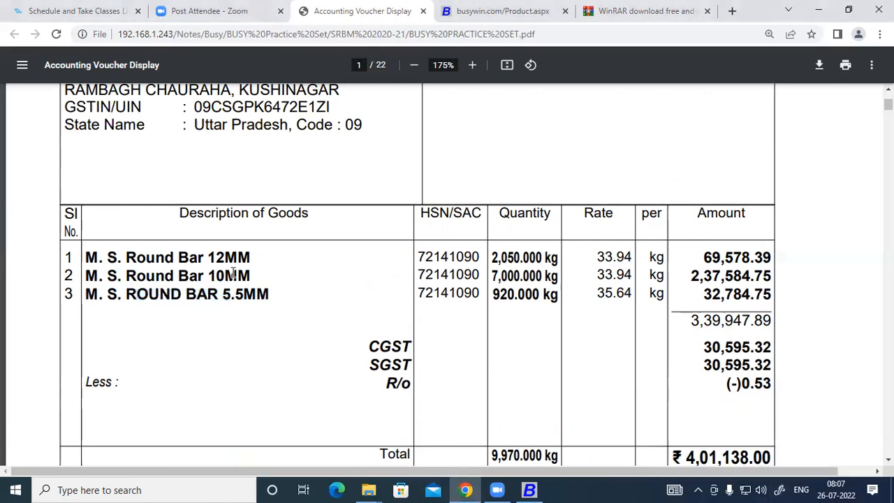
{"action": "left_click_drag", "start_coordinate": [86, 257], "coordinate": [236, 257]}
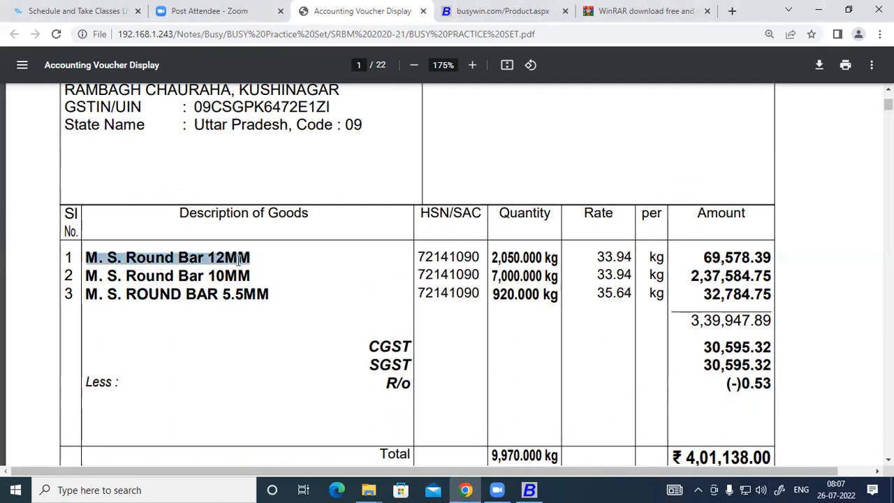
{"action": "left_click_drag", "start_coordinate": [87, 276], "coordinate": [234, 275]}
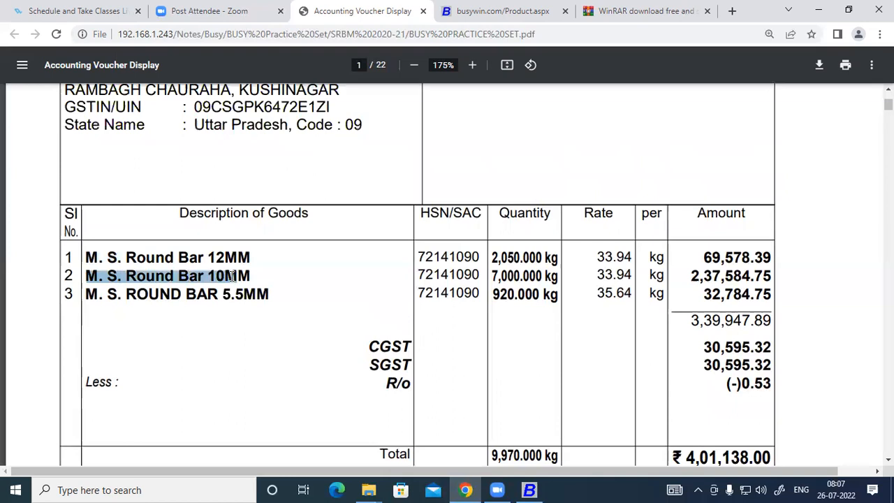
{"action": "left_click_drag", "start_coordinate": [88, 293], "coordinate": [268, 294]}
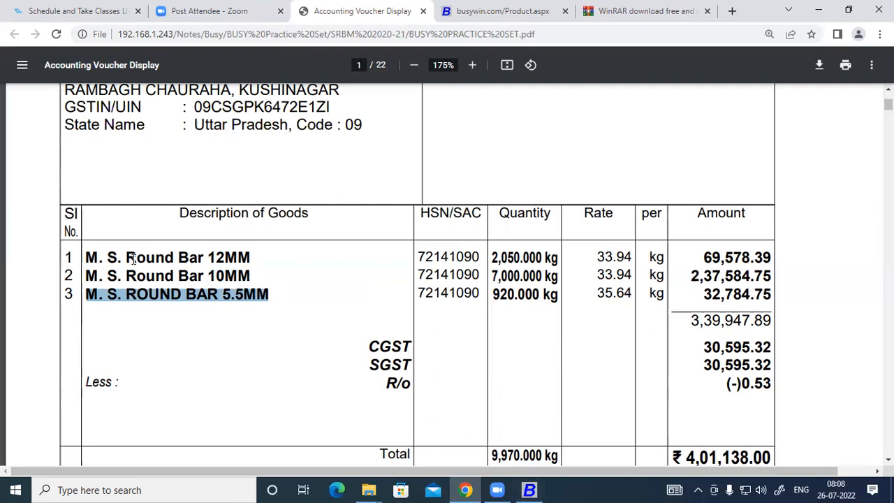
{"action": "left_click_drag", "start_coordinate": [129, 255], "coordinate": [202, 258]}
{"action": "left_click_drag", "start_coordinate": [141, 275], "coordinate": [194, 276]}
{"action": "left_click_drag", "start_coordinate": [130, 293], "coordinate": [207, 294]}
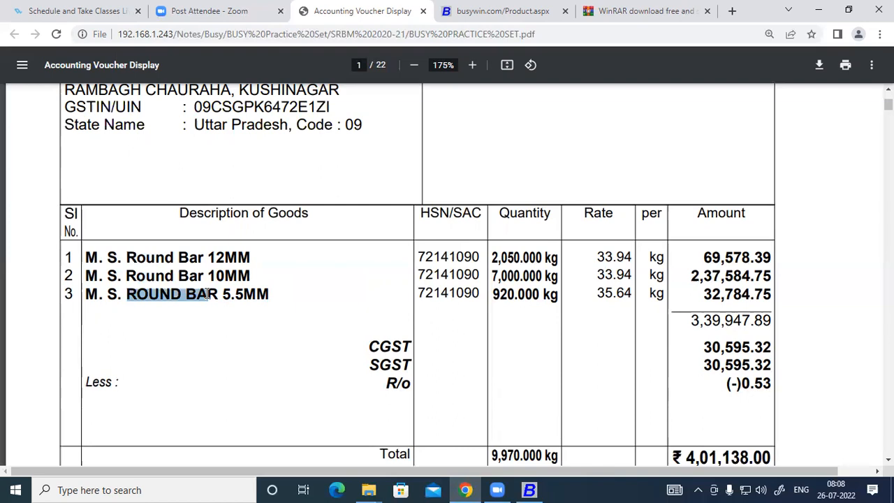
{"action": "left_click_drag", "start_coordinate": [129, 256], "coordinate": [203, 255]}
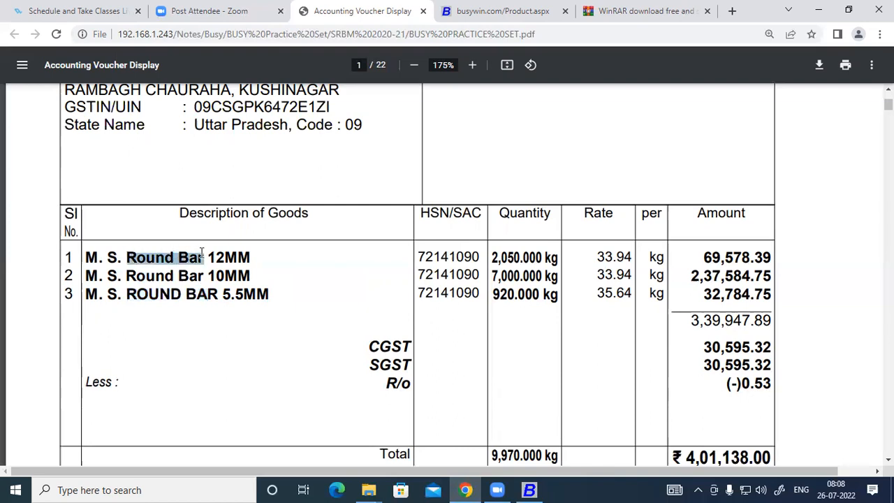
{"action": "left_click", "coordinate": [529, 489]}
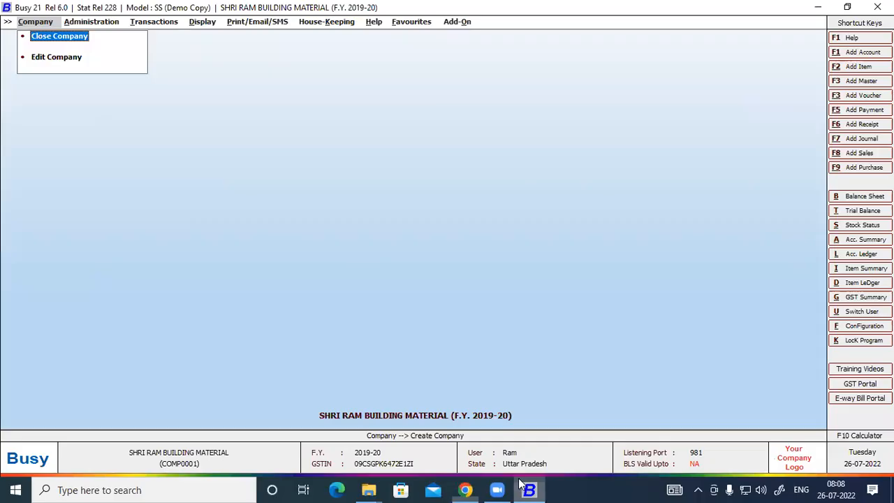
Add a new item group named Round Bar from Administration > Masters > Item Group
{"action": "left_click", "coordinate": [89, 23]}
{"action": "left_click", "coordinate": [84, 39]}
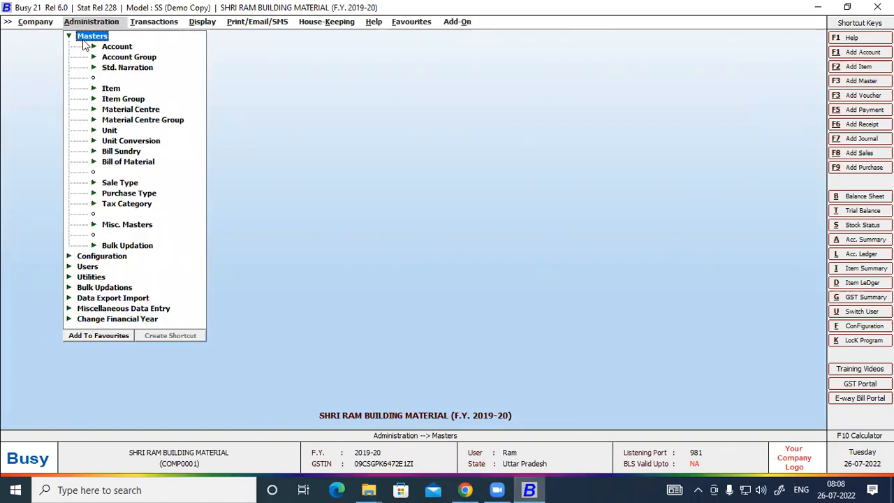
{"action": "left_click", "coordinate": [114, 100]}
{"action": "left_click", "coordinate": [134, 110]}
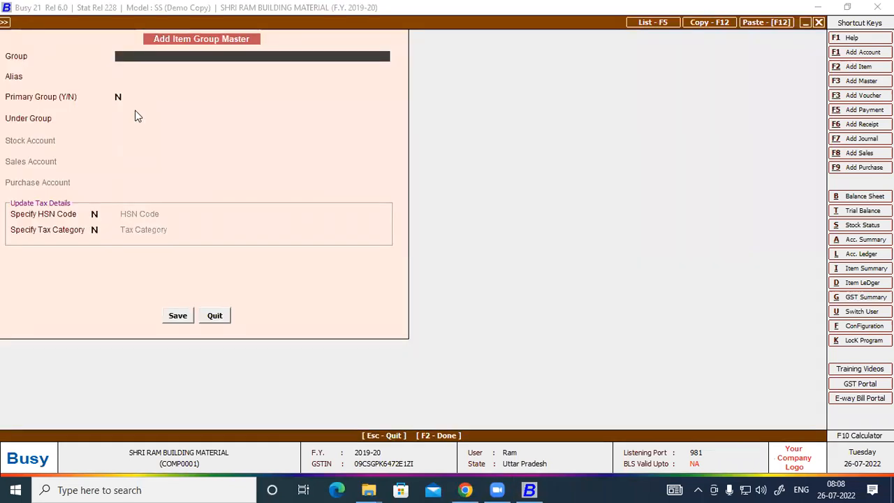
{"action": "type", "text": "Round Bar"}
{"action": "key", "text": "Return"}
{"action": "key", "text": "Return"}
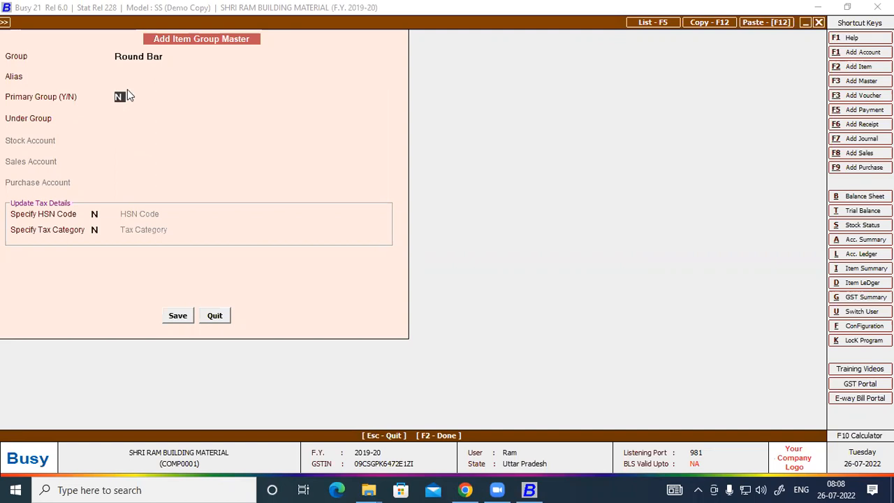
Give the group alias Sariya, make it a primary group, and enable Specify HSN
{"action": "left_click", "coordinate": [127, 77]}
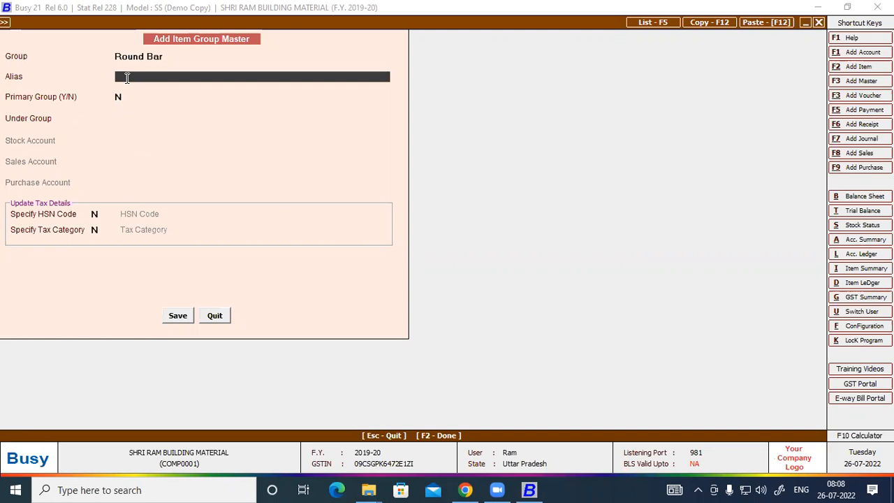
{"action": "type", "text": "Sariya"}
{"action": "key", "text": "Return"}
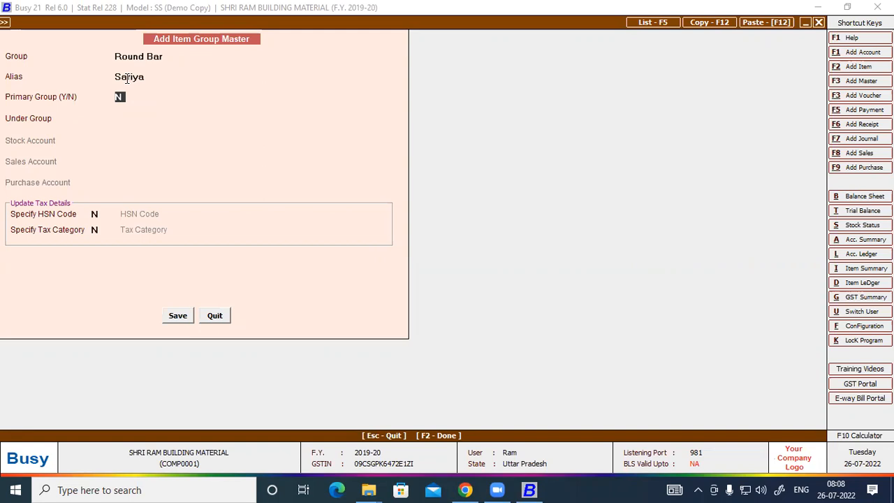
{"action": "type", "text": "Y"}
{"action": "key", "text": "Return"}
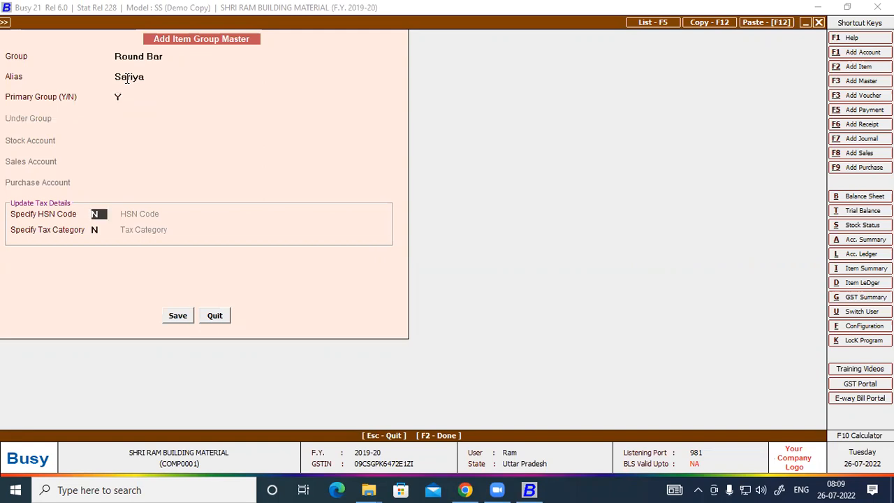
{"action": "type", "text": "Y"}
{"action": "key", "text": "Return"}
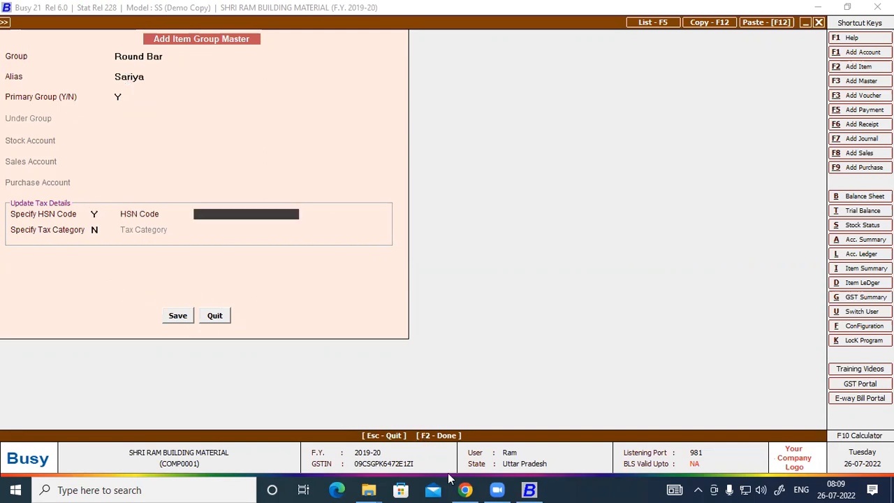
Copy HSN code 72141090 from the invoice into the HSN field and enable tax category
{"action": "left_click", "coordinate": [465, 489]}
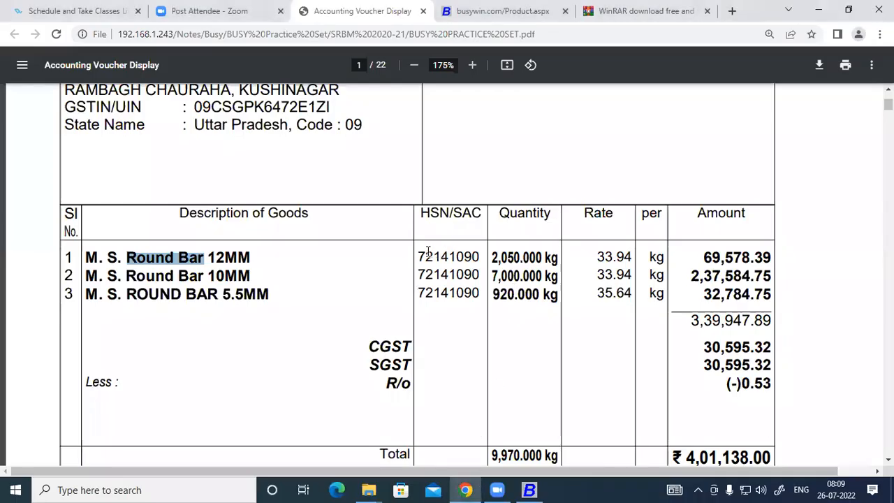
{"action": "left_click_drag", "start_coordinate": [417, 255], "coordinate": [476, 252]}
{"action": "key", "text": "ctrl+c"}
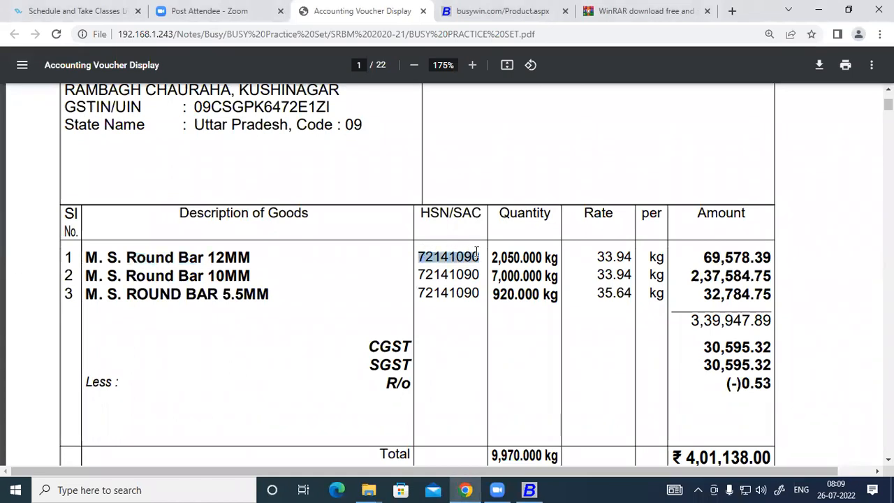
{"action": "left_click", "coordinate": [529, 489]}
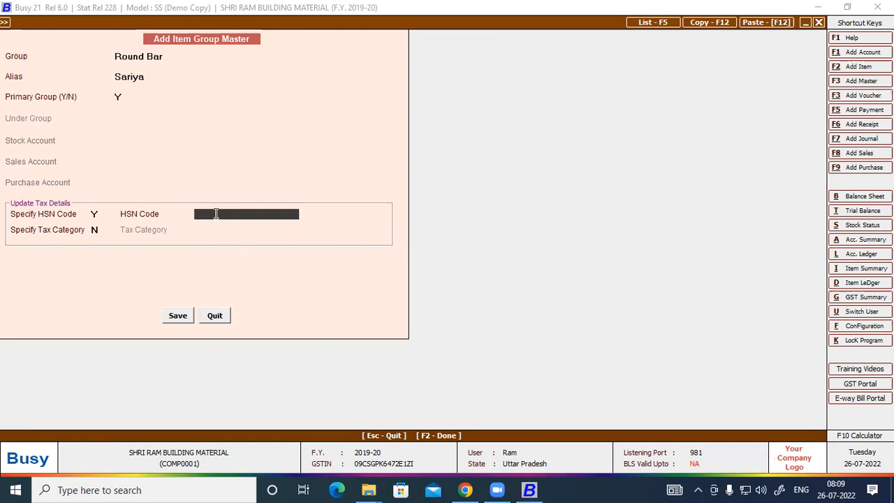
{"action": "key", "text": "ctrl+v"}
{"action": "key", "text": "Return"}
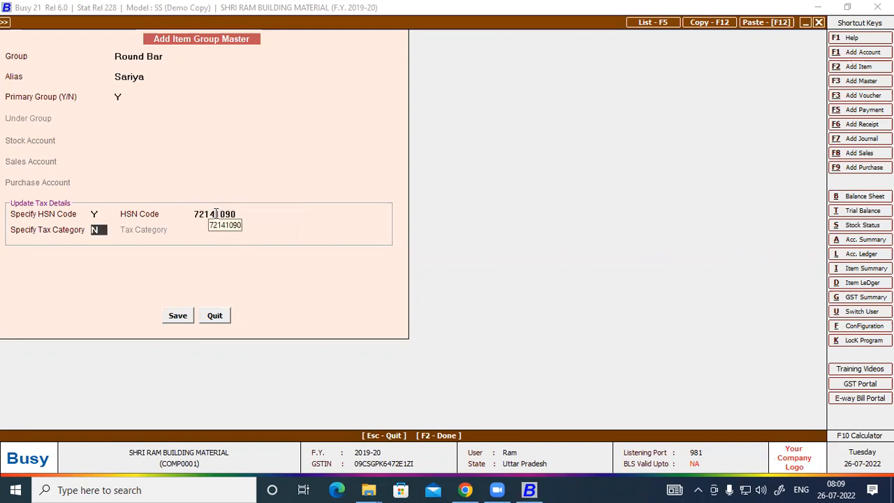
{"action": "type", "text": "Y"}
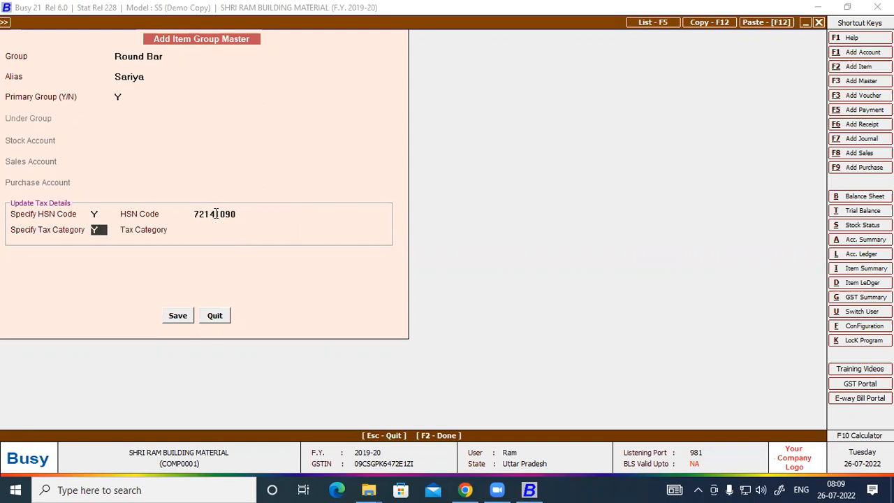
{"action": "key", "text": "Return"}
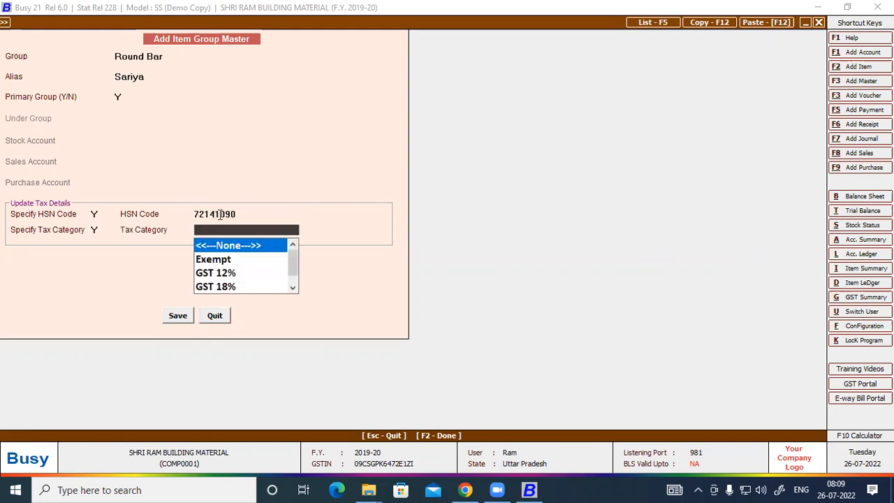
Check the invoice's 9% central and 9% state tax rates in the voucher PDF
{"action": "left_click", "coordinate": [466, 489]}
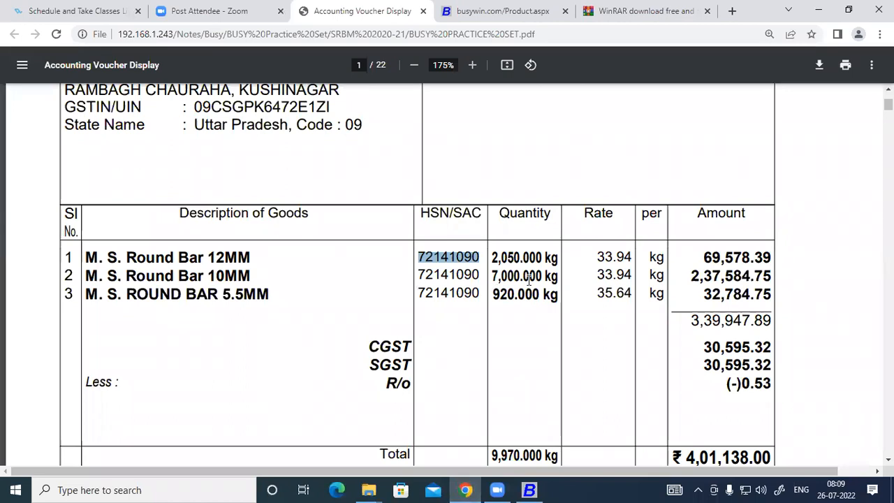
{"action": "scroll", "coordinate": [316, 283], "scroll_direction": "down", "scroll_amount": 2}
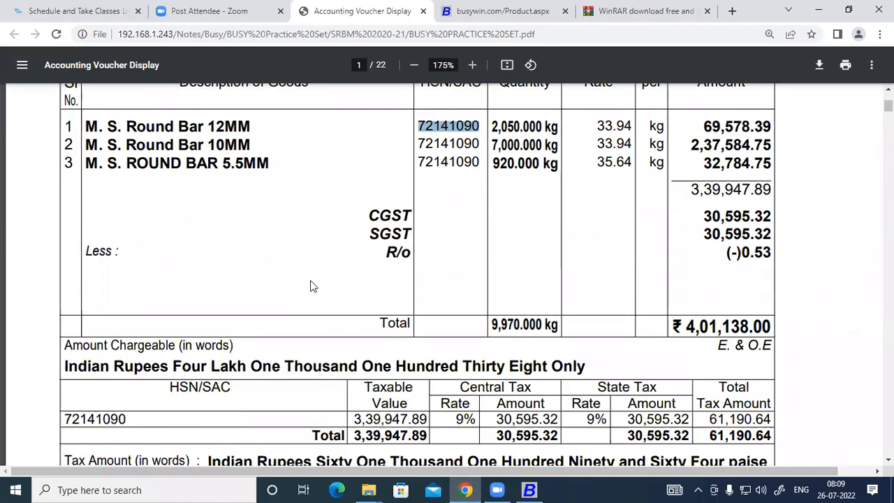
{"action": "scroll", "coordinate": [311, 281], "scroll_direction": "down", "scroll_amount": 3}
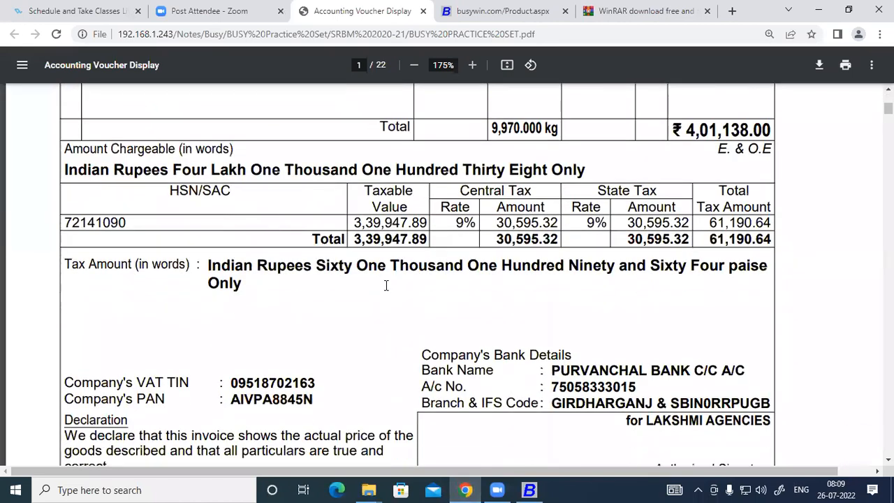
{"action": "left_click_drag", "start_coordinate": [454, 222], "coordinate": [476, 222]}
{"action": "left_click_drag", "start_coordinate": [586, 222], "coordinate": [607, 222]}
{"action": "scroll", "coordinate": [389, 261], "scroll_direction": "up", "scroll_amount": 3}
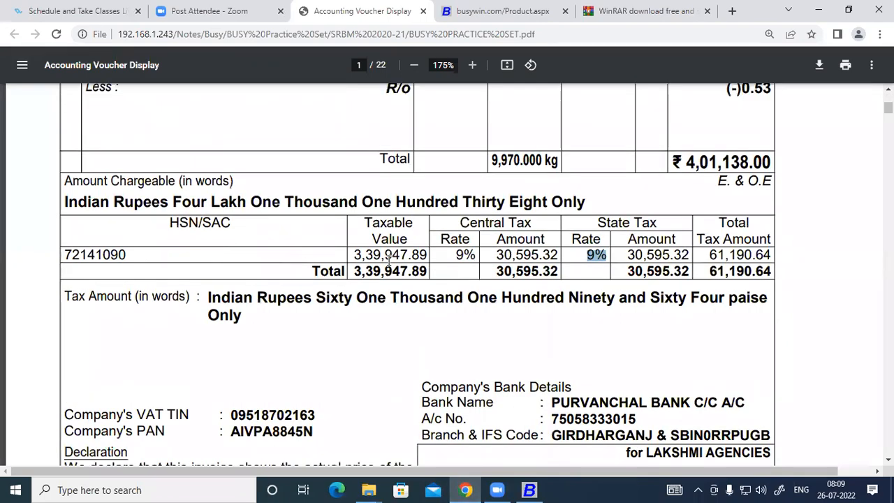
{"action": "scroll", "coordinate": [389, 260], "scroll_direction": "up", "scroll_amount": 1}
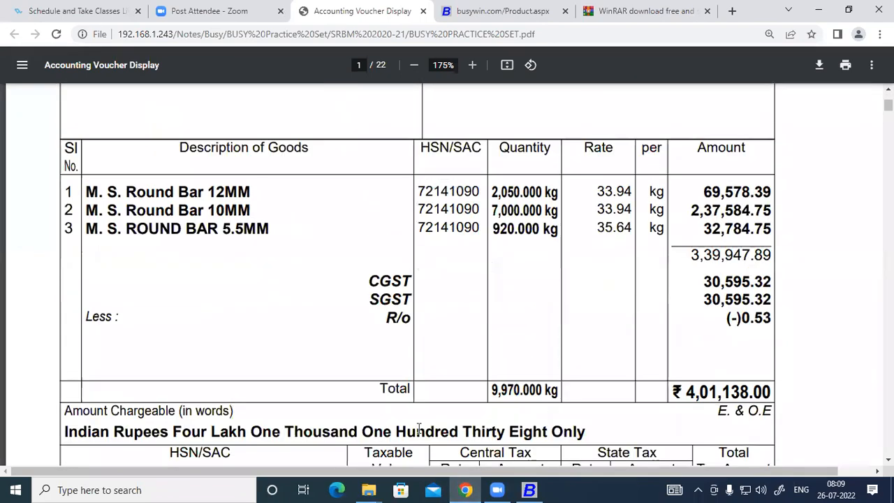
{"action": "left_click", "coordinate": [529, 489]}
Set tax category GST 18%, save the Round Bar group, and close the form
{"action": "key", "text": "Down"}
{"action": "key", "text": "Down"}
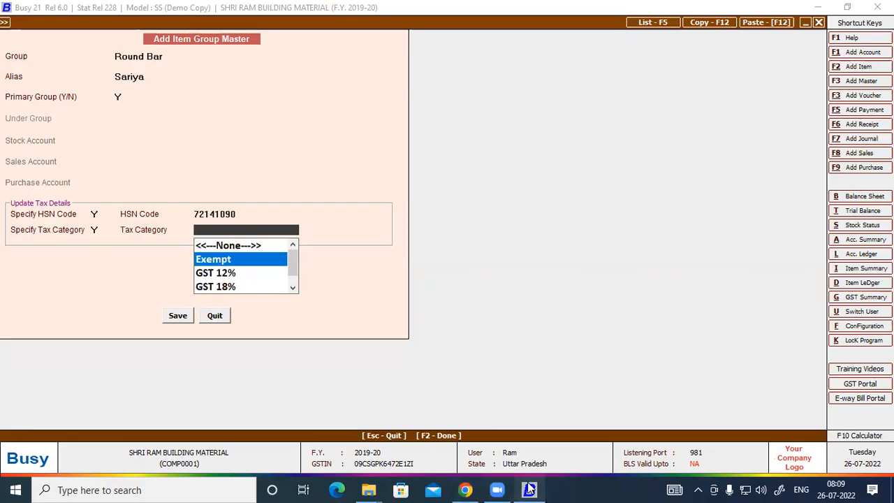
{"action": "key", "text": "Down"}
{"action": "key", "text": "Return"}
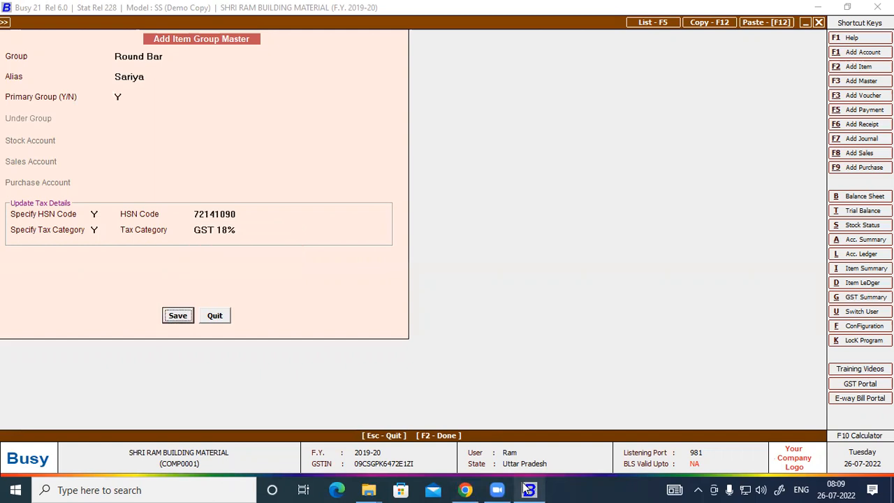
{"action": "left_click", "coordinate": [181, 316]}
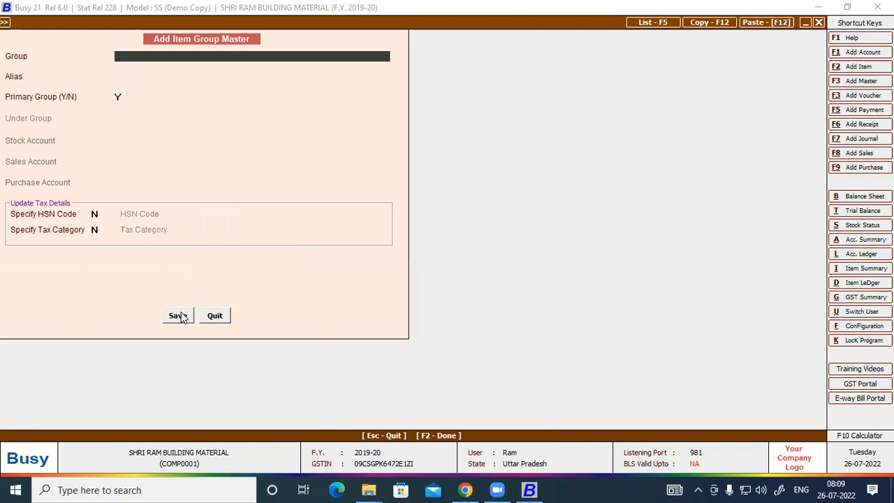
{"action": "key", "text": "Escape"}
Start a new item and paste the name 'M. S. Round Bar 12MM' from the voucher PDF
{"action": "left_click", "coordinate": [120, 99]}
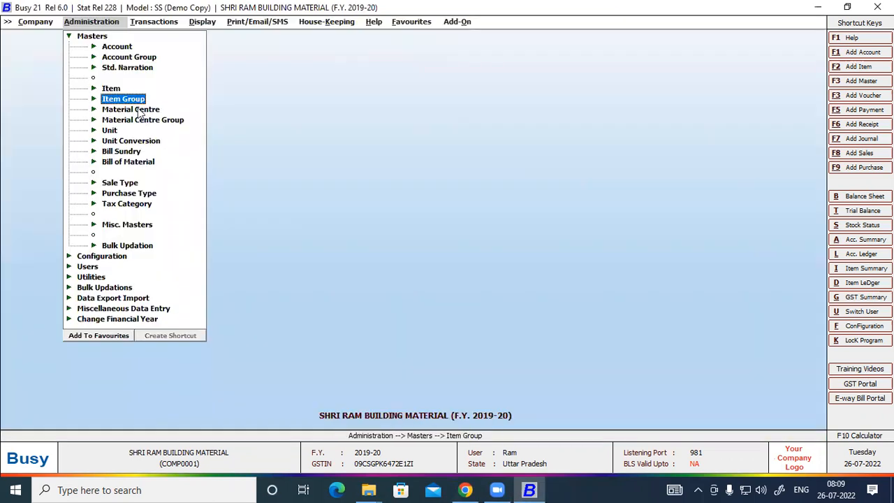
{"action": "left_click", "coordinate": [110, 89]}
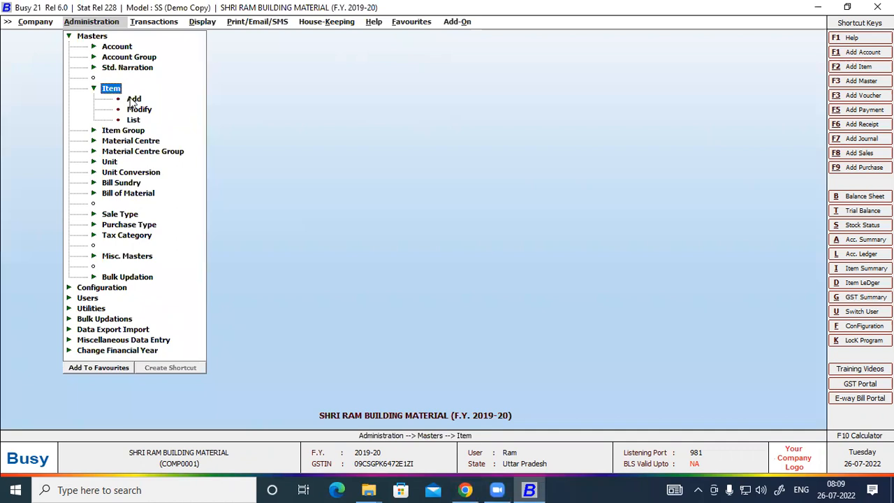
{"action": "left_click", "coordinate": [132, 99]}
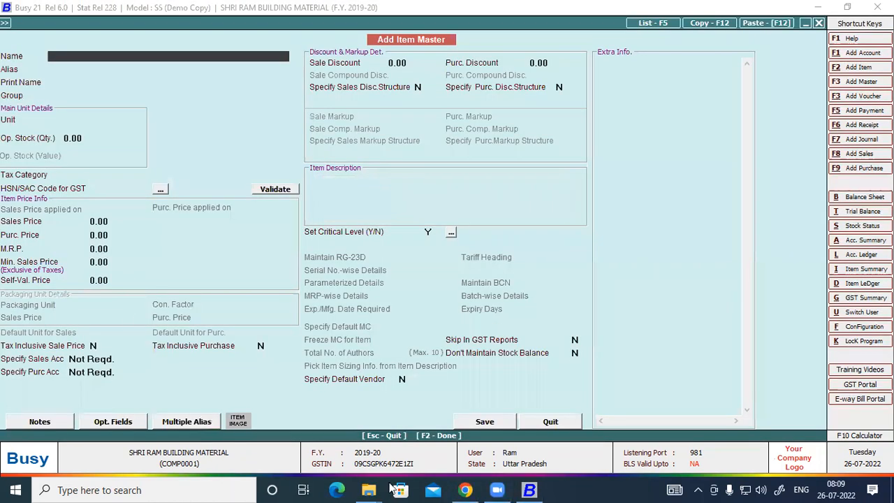
{"action": "left_click", "coordinate": [465, 489]}
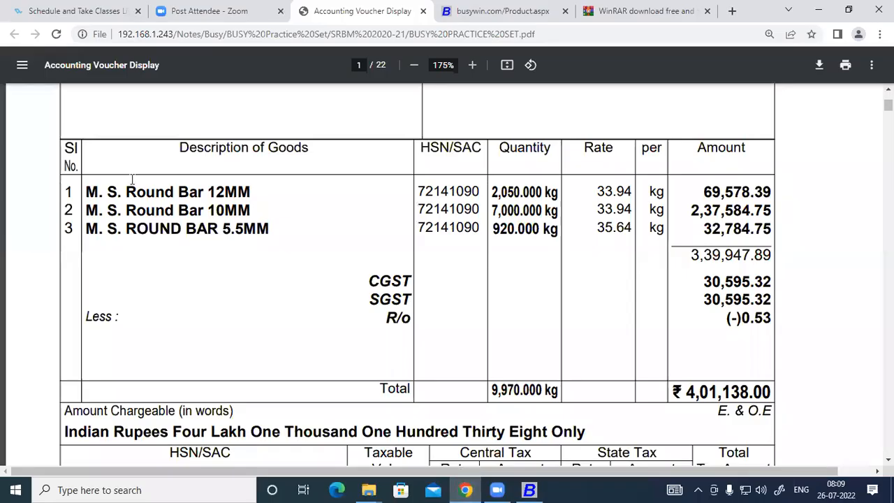
{"action": "left_click_drag", "start_coordinate": [86, 191], "coordinate": [247, 190]}
{"action": "key", "text": "ctrl+c"}
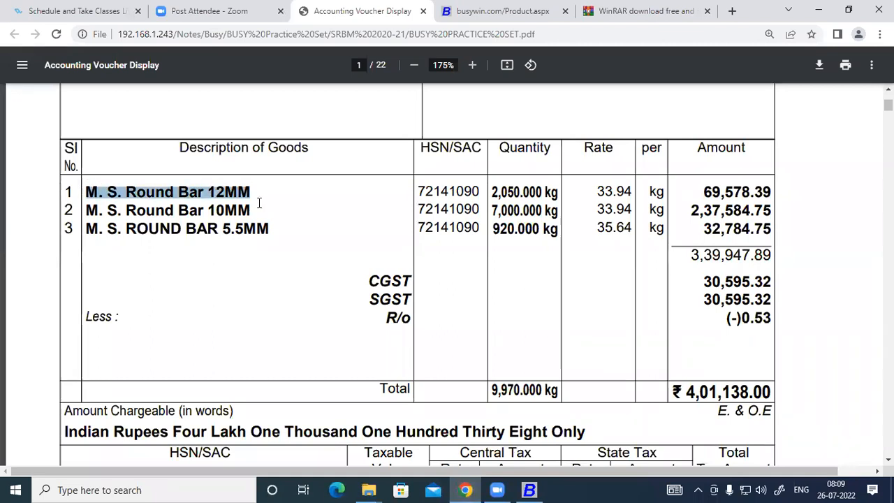
{"action": "left_click", "coordinate": [530, 489]}
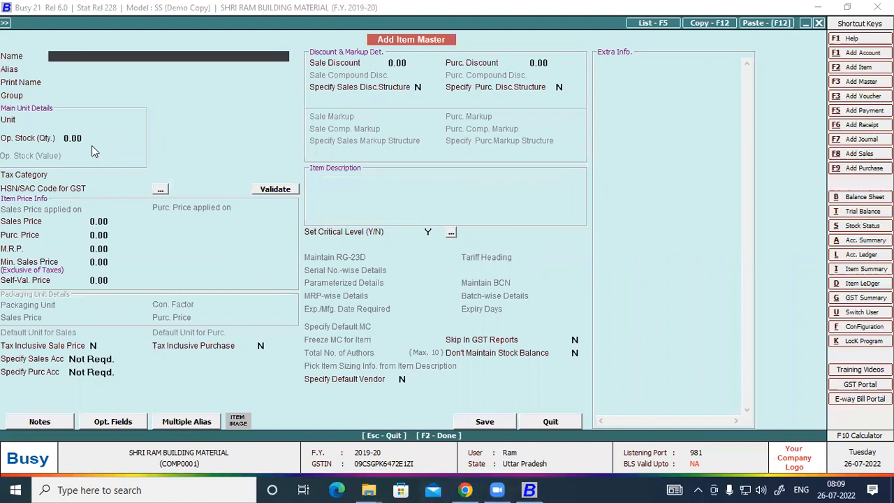
{"action": "key", "text": "ctrl+v"}
{"action": "key", "text": "Return"}
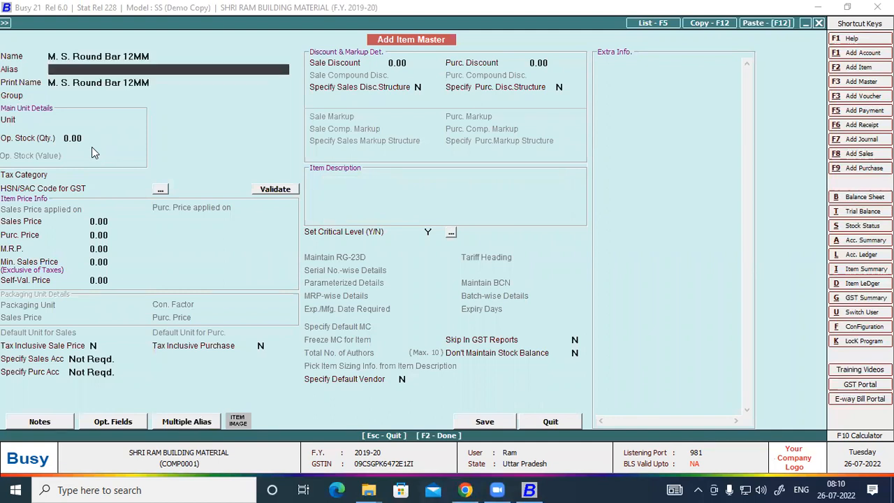
Assign the new item to the Round Bar item group
{"action": "key", "text": "Return"}
{"action": "key", "text": "Return"}
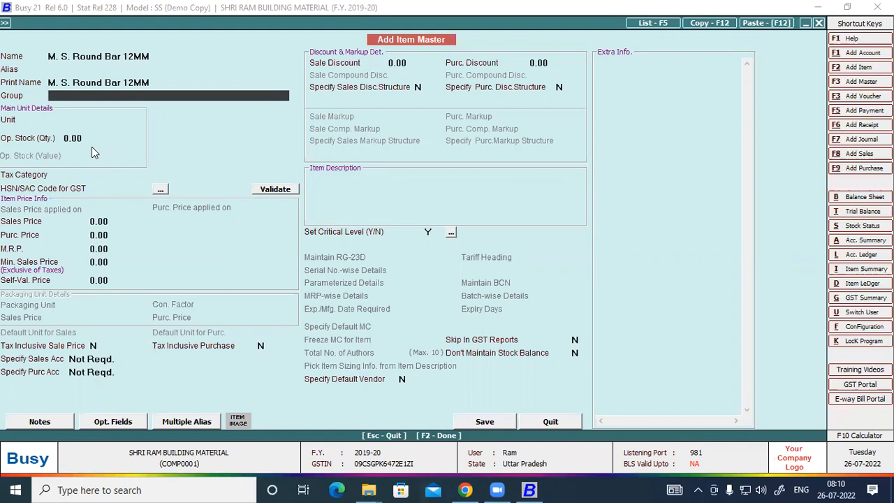
{"action": "key", "text": "Down"}
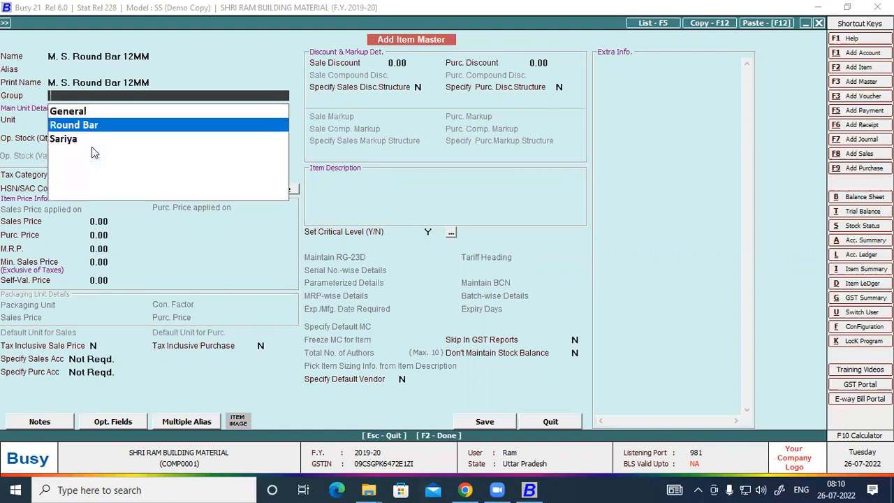
{"action": "key", "text": "Down"}
{"action": "key", "text": "Up"}
{"action": "key", "text": "Return"}
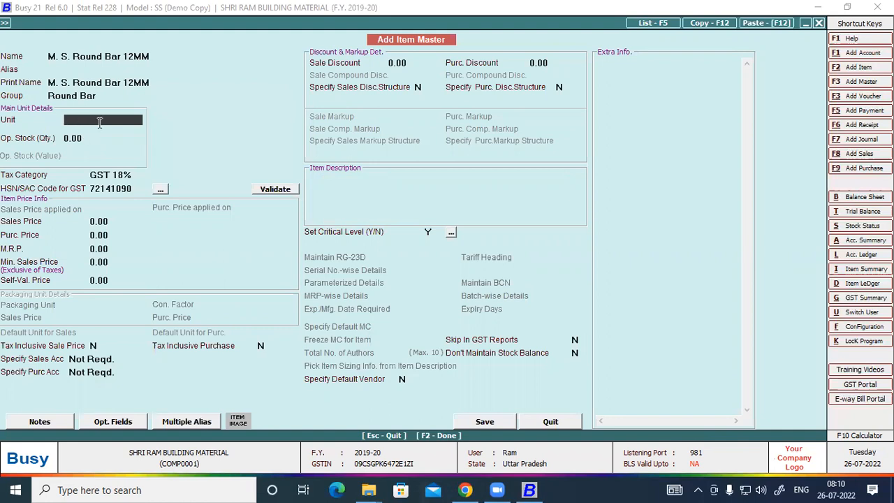
{"action": "left_click", "coordinate": [83, 99]}
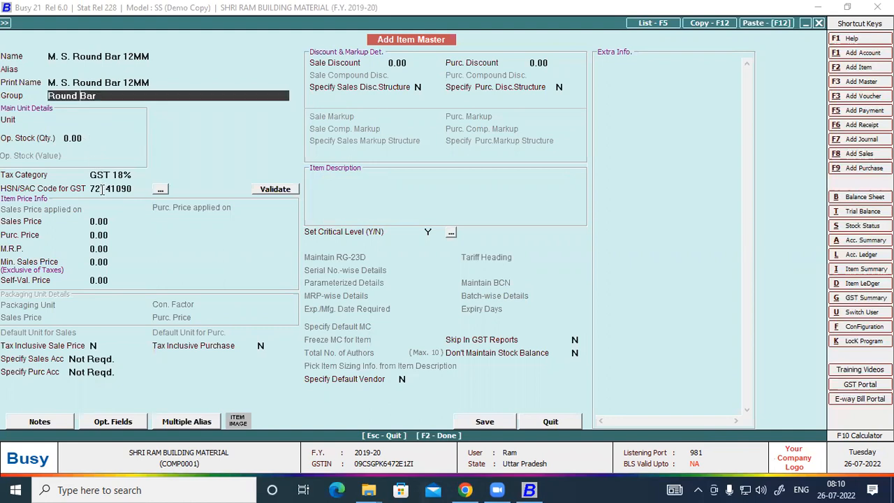
Set the item's unit to Kgs., as given in the voucher PDF, and save the item
{"action": "left_click", "coordinate": [104, 117]}
{"action": "left_click", "coordinate": [465, 490]}
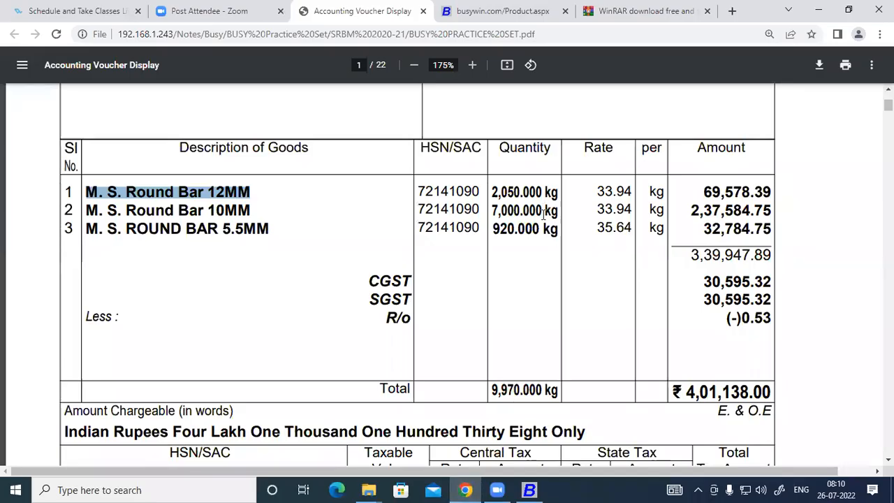
{"action": "left_click", "coordinate": [529, 490]}
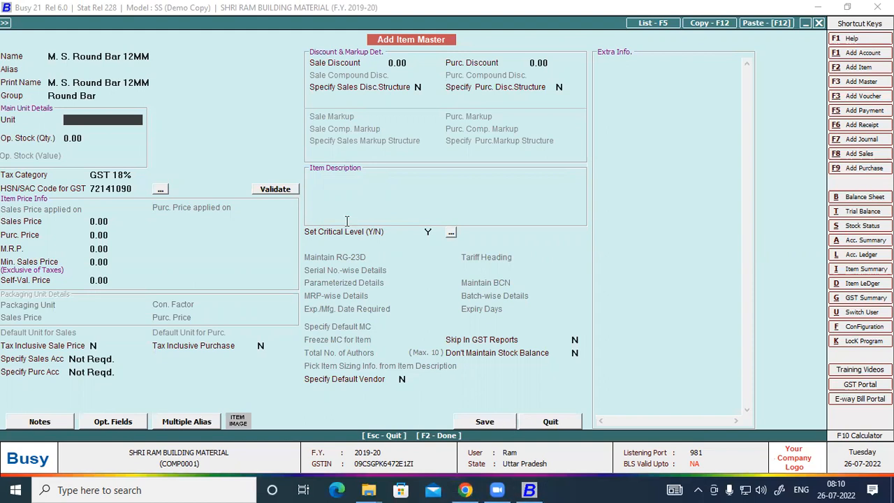
{"action": "type", "text": "k"}
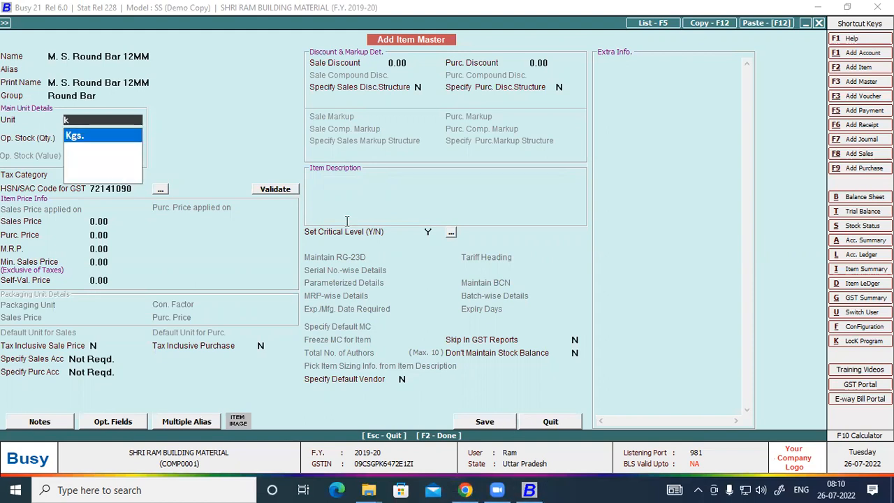
{"action": "key", "text": "Return"}
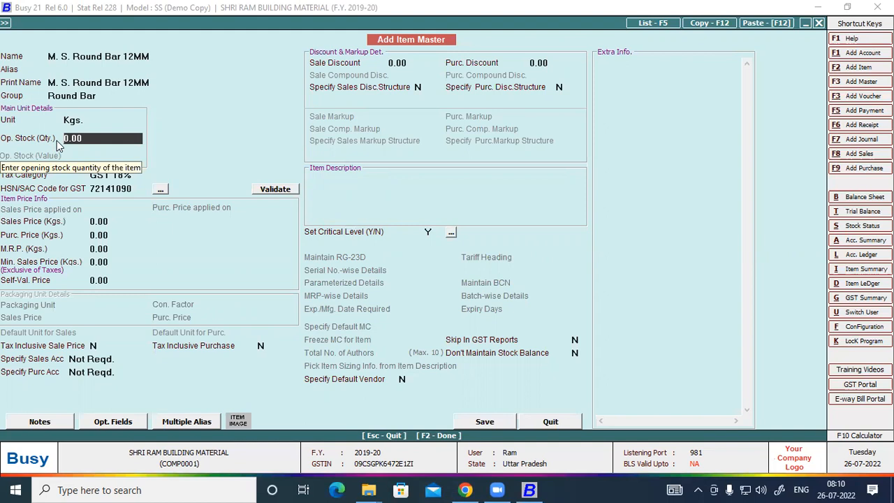
{"action": "left_click", "coordinate": [510, 422]}
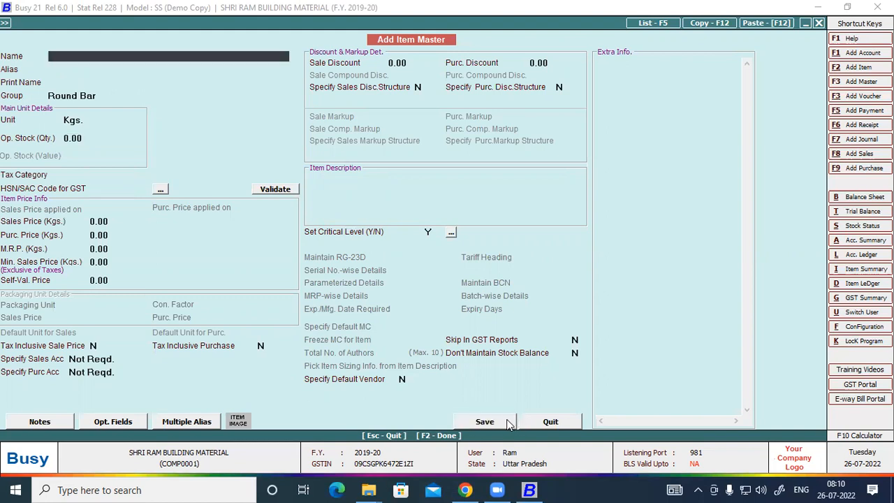